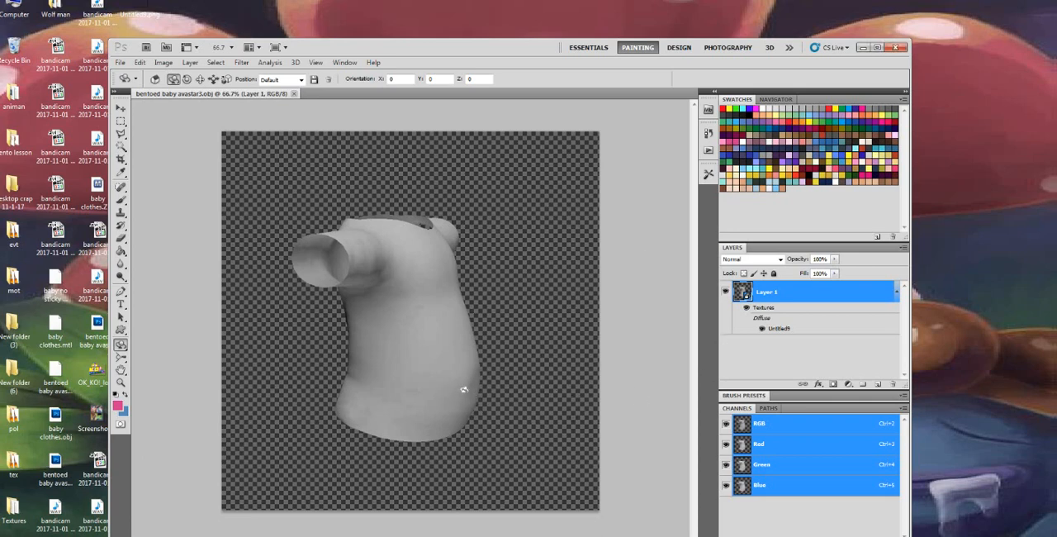
# Rotate the shirt model to face forward, and try the Essentials and 3D workspaces before returning to Painting
pyautogui.moveTo(402, 390); pyautogui.dragTo(326, 376)
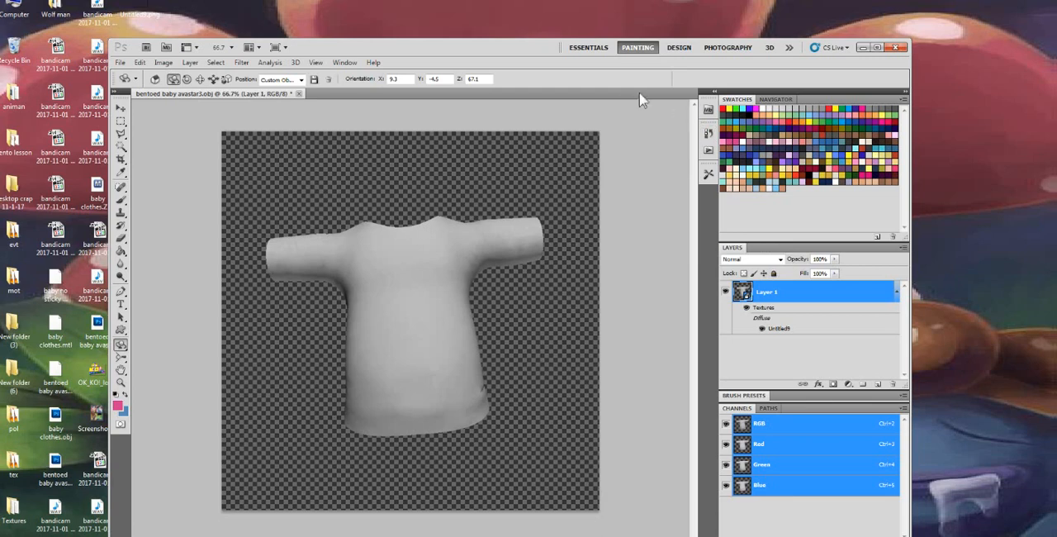
pyautogui.click(586, 48)
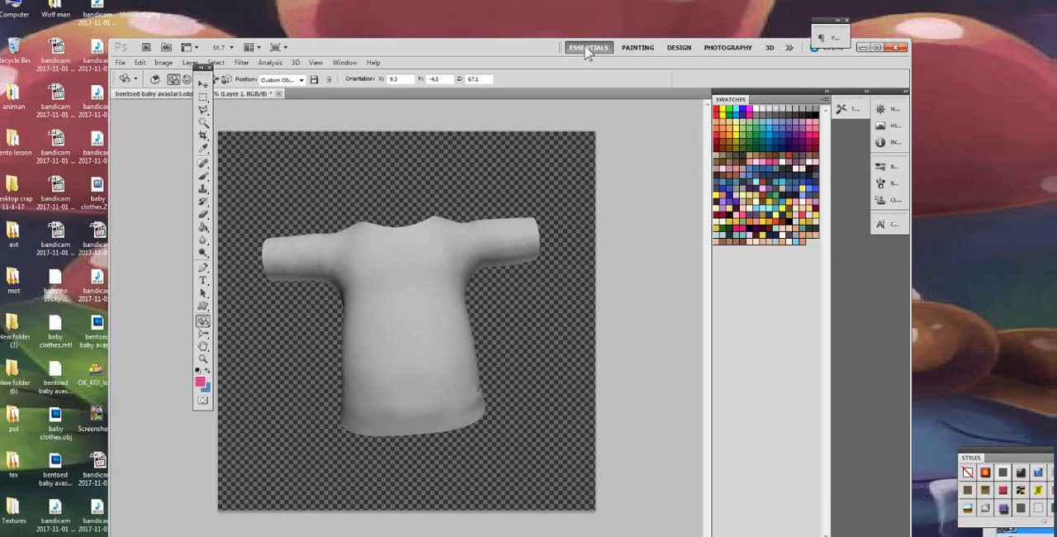
pyautogui.click(640, 50)
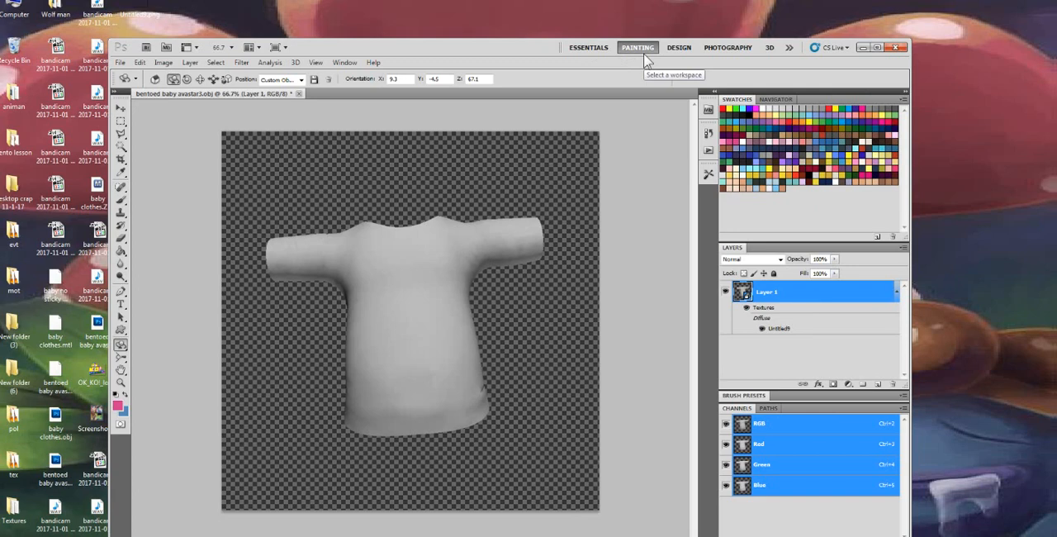
pyautogui.click(776, 50)
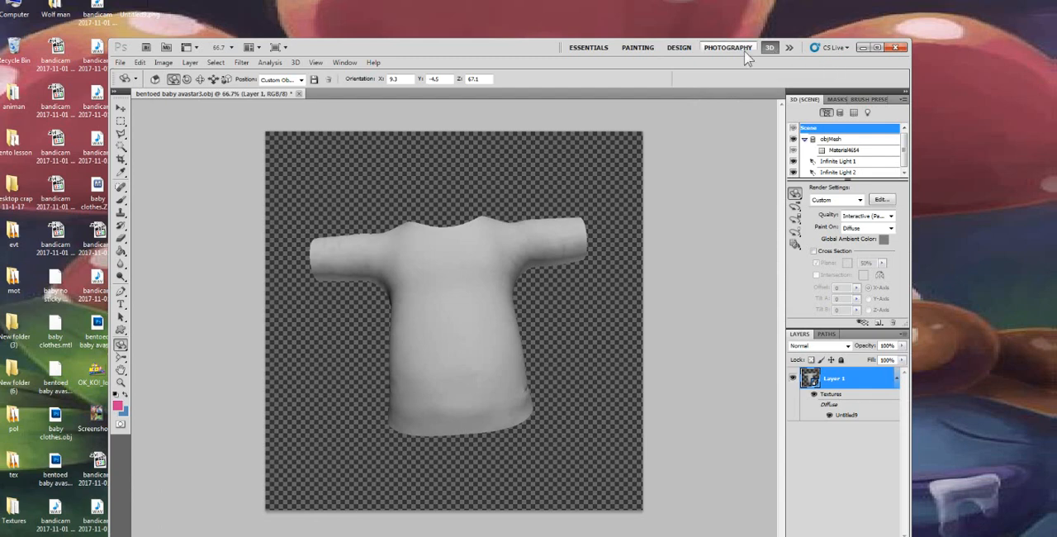
pyautogui.click(636, 49)
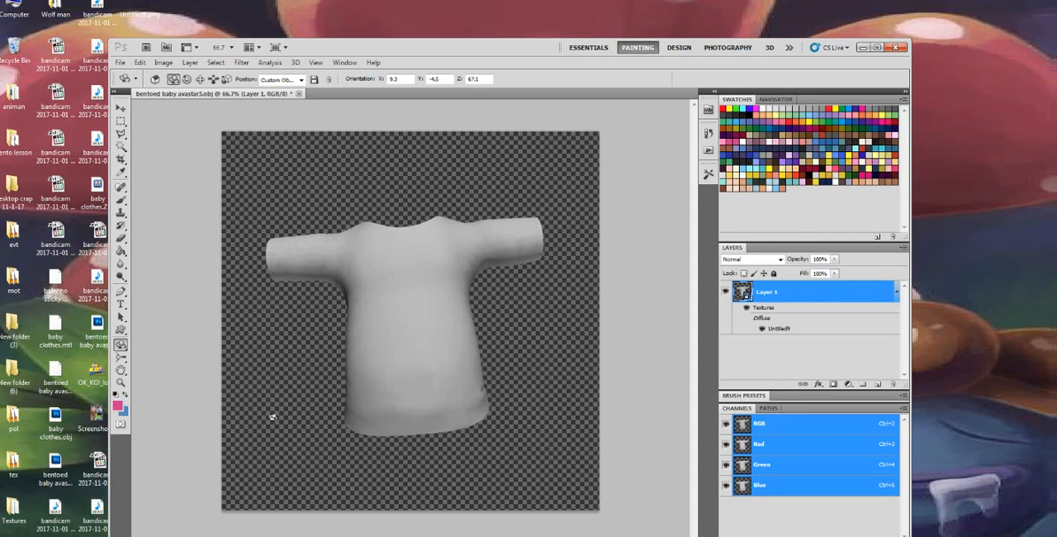
# Tilt the shirt model with the 3D Object Rotate Tool so the neck opening faces the viewer
pyautogui.click(121, 347)
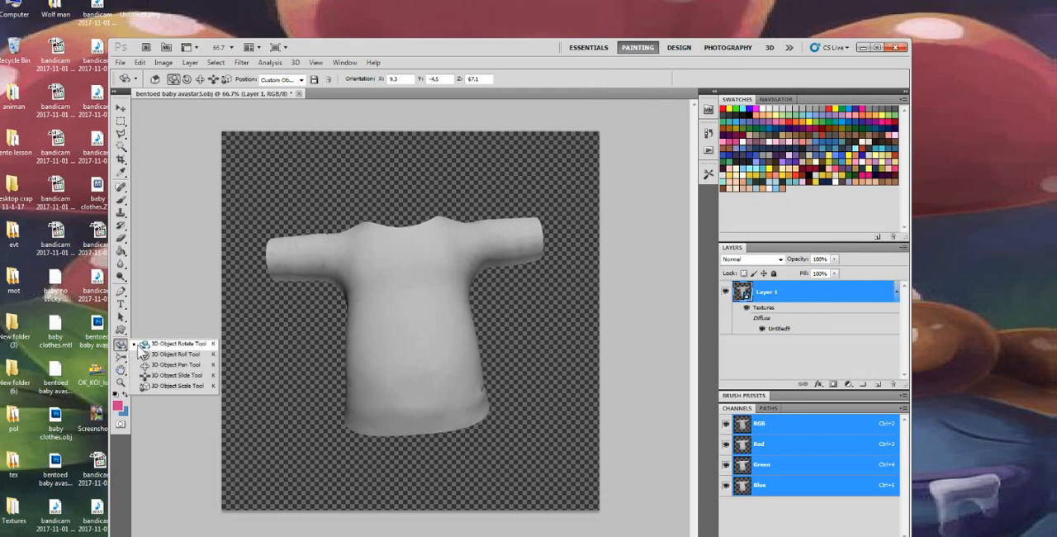
pyautogui.click(153, 344)
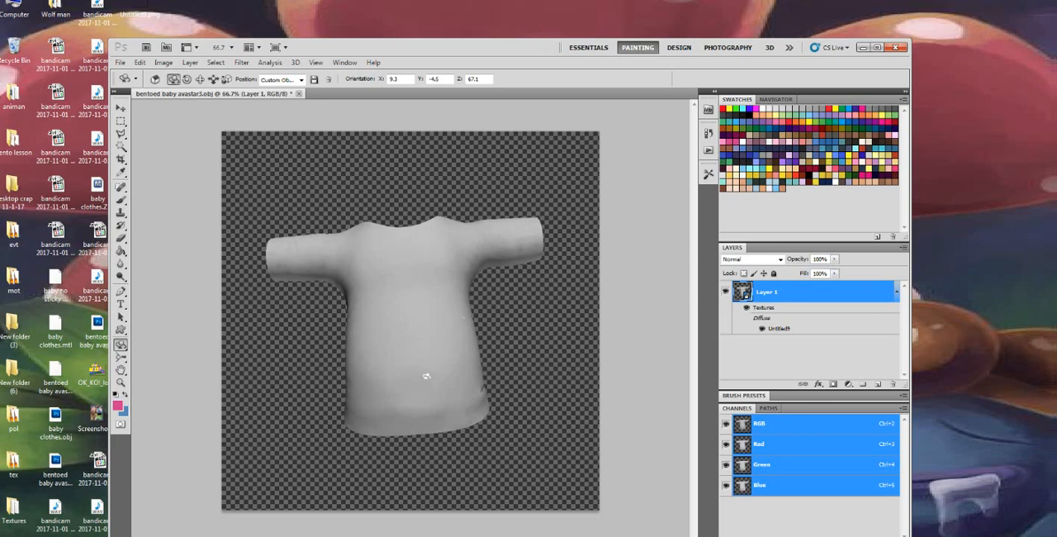
pyautogui.moveTo(426, 377); pyautogui.dragTo(448, 292)
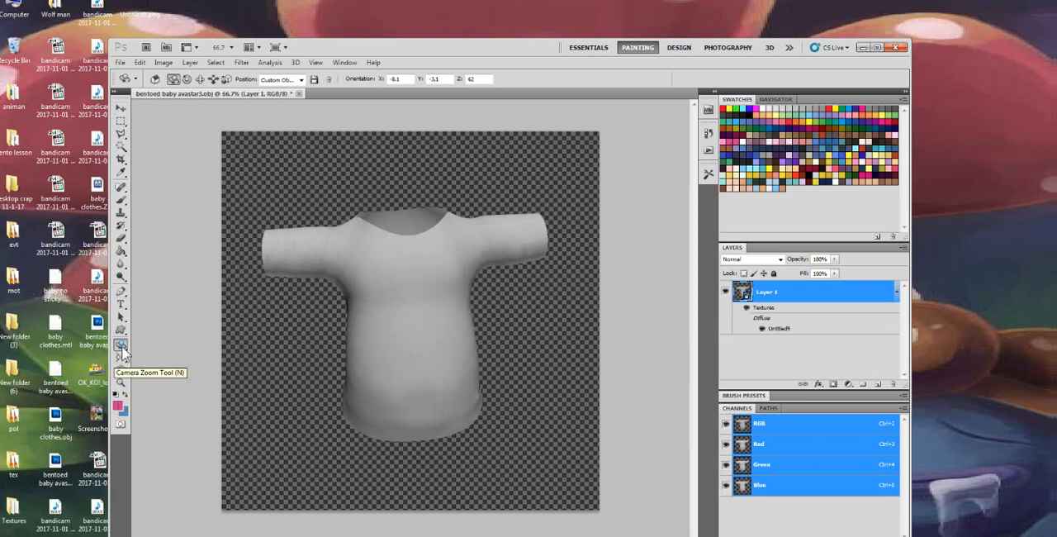
# Roll the shirt model slightly clockwise with the 3D Object Roll Tool and shift it down with the 3D Object Pan Tool
pyautogui.click(121, 347)
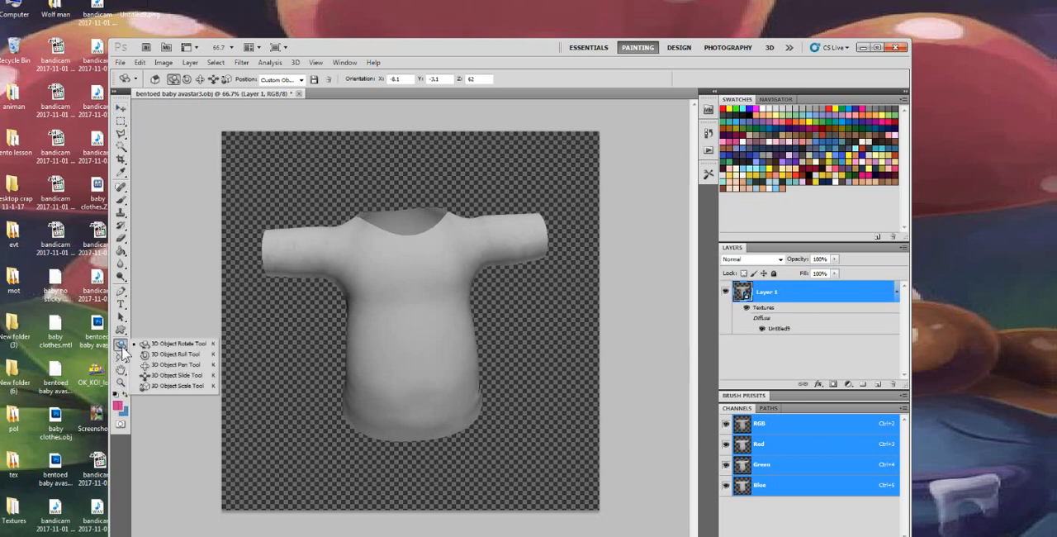
pyautogui.click(175, 354)
pyautogui.moveTo(446, 267); pyautogui.dragTo(429, 247)
pyautogui.click(124, 347)
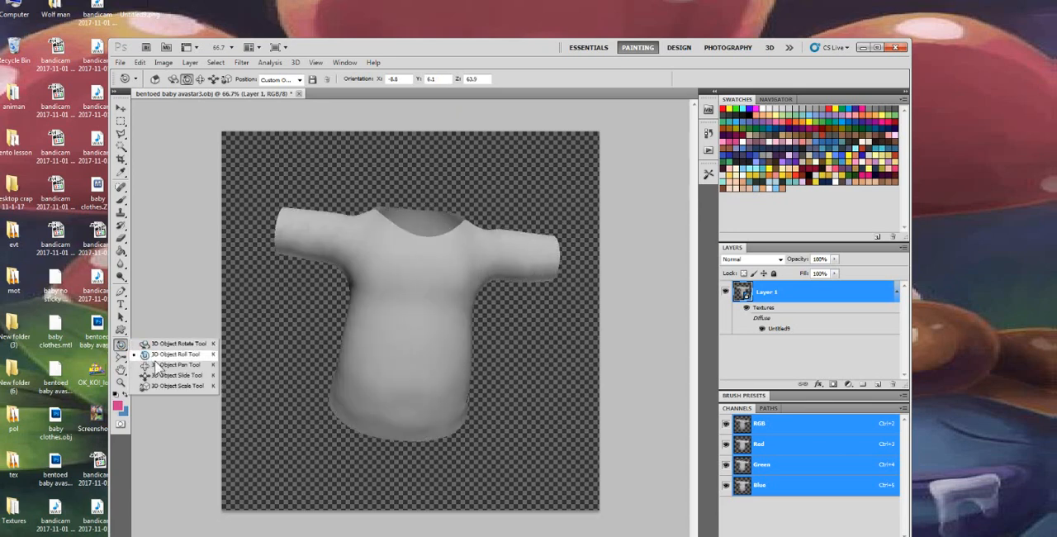
pyautogui.click(175, 366)
pyautogui.moveTo(384, 343); pyautogui.dragTo(453, 295)
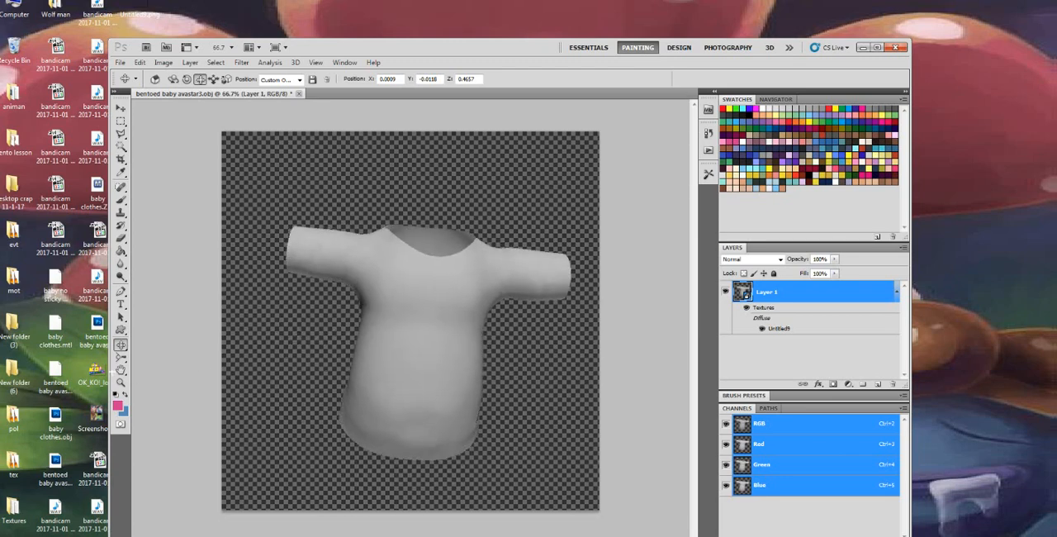
# Zoom the camera out from the shirt model with the 3D Zoom Camera Tool
pyautogui.click(121, 345)
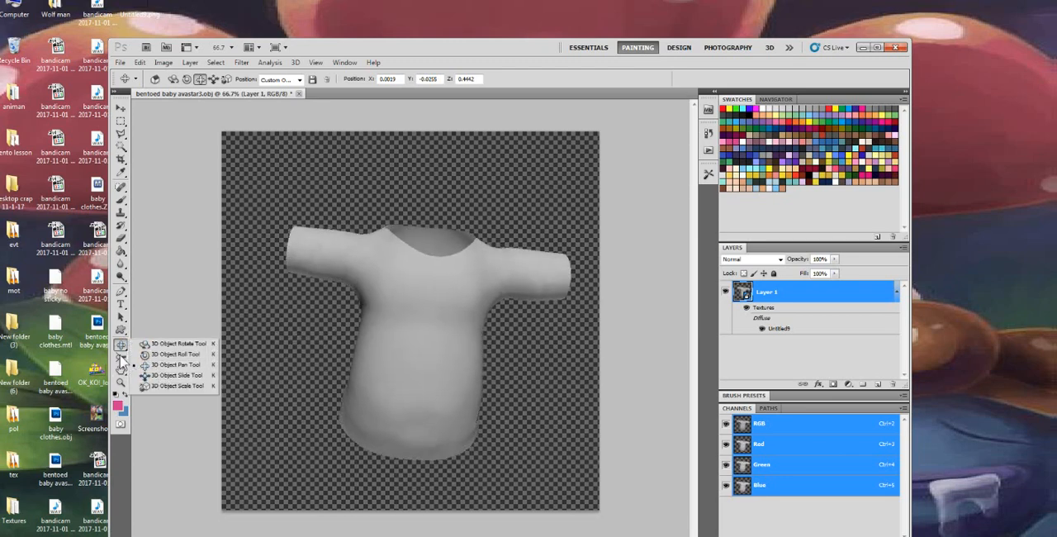
pyautogui.click(121, 358)
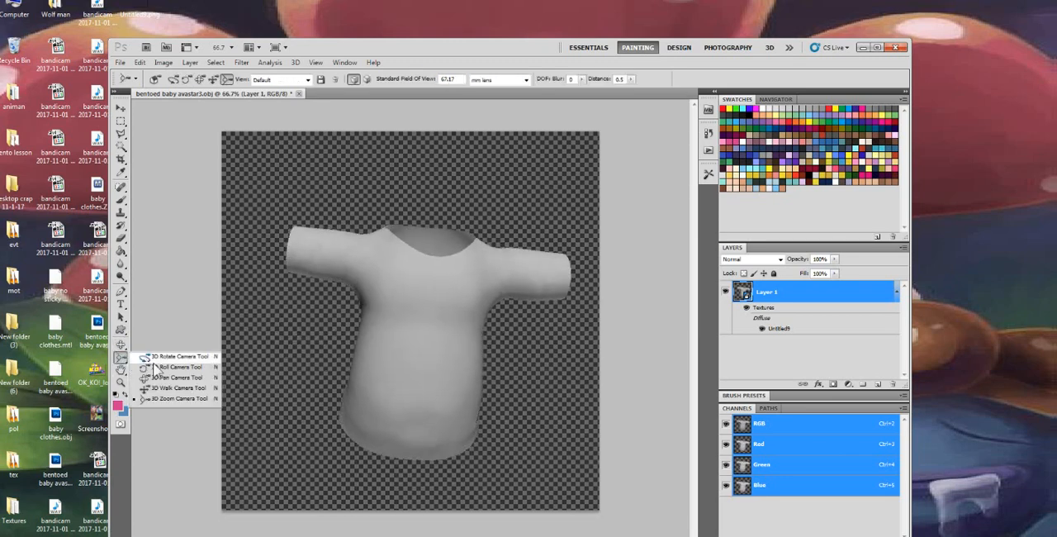
pyautogui.click(185, 399)
pyautogui.moveTo(475, 448); pyautogui.dragTo(916, 294)
pyautogui.moveTo(487, 533); pyautogui.dragTo(422, 208)
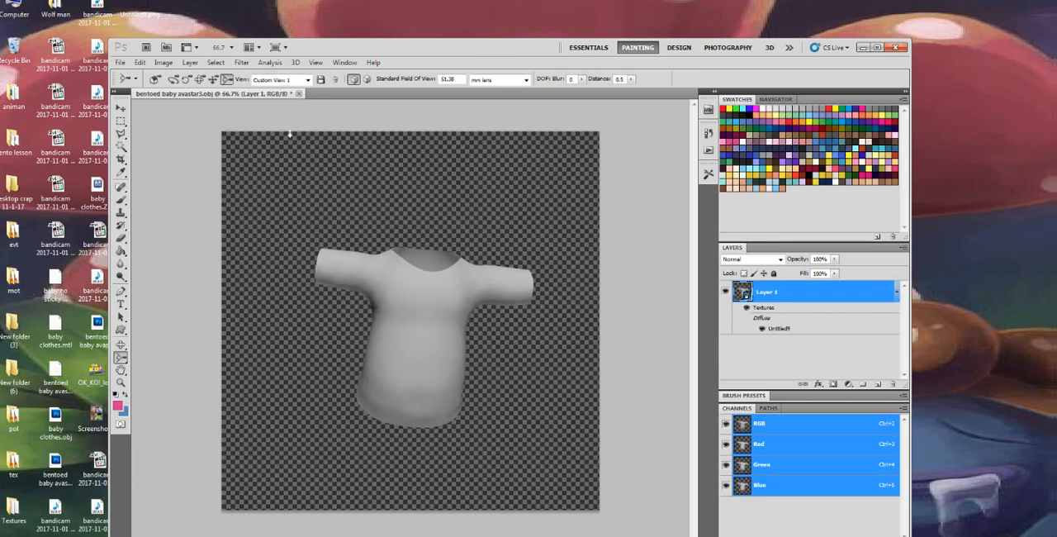
# Switch the camera through the Left, Top and Bottom preset views and finish on Front
pyautogui.click(307, 79)
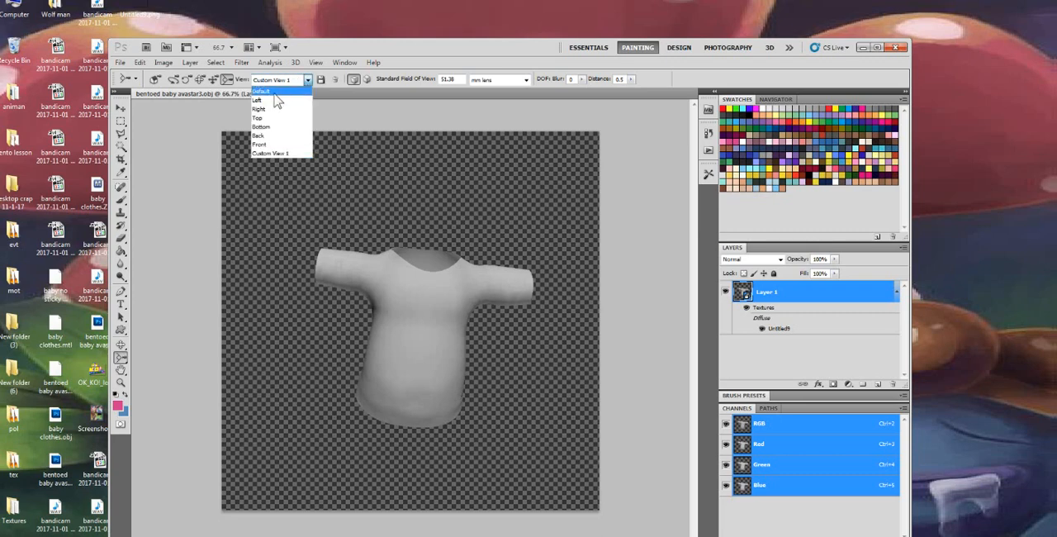
pyautogui.click(275, 100)
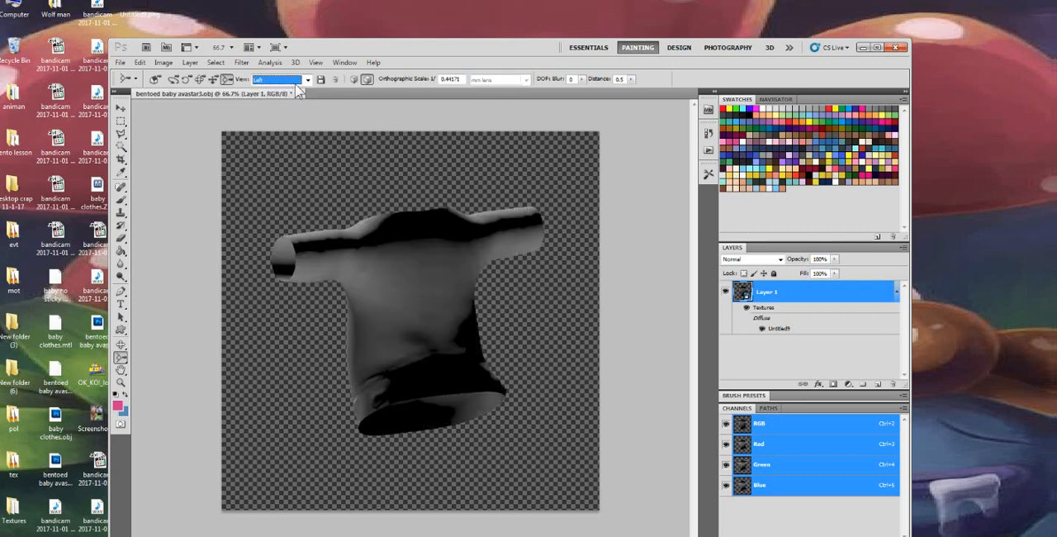
pyautogui.click(305, 79)
pyautogui.click(276, 116)
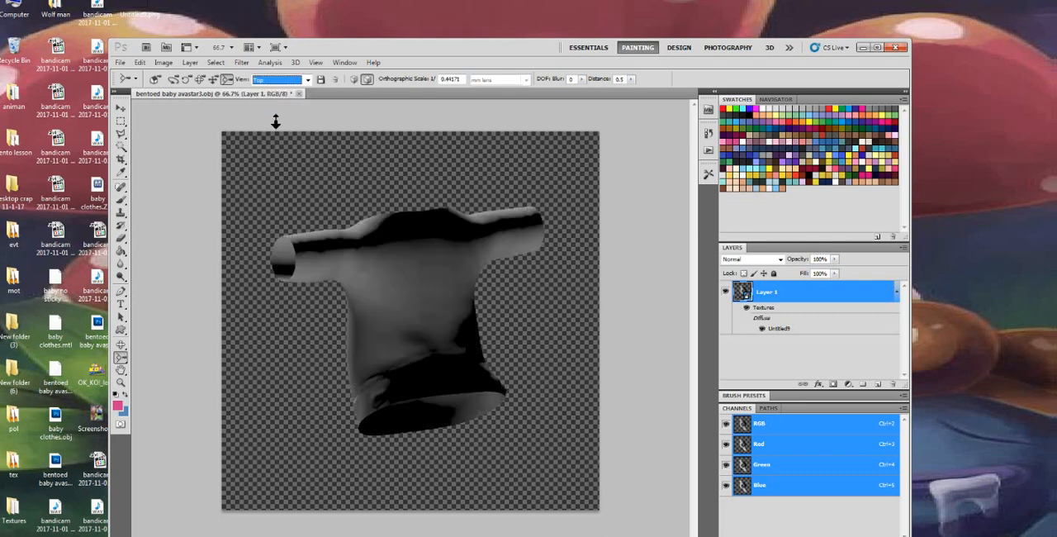
pyautogui.click(301, 81)
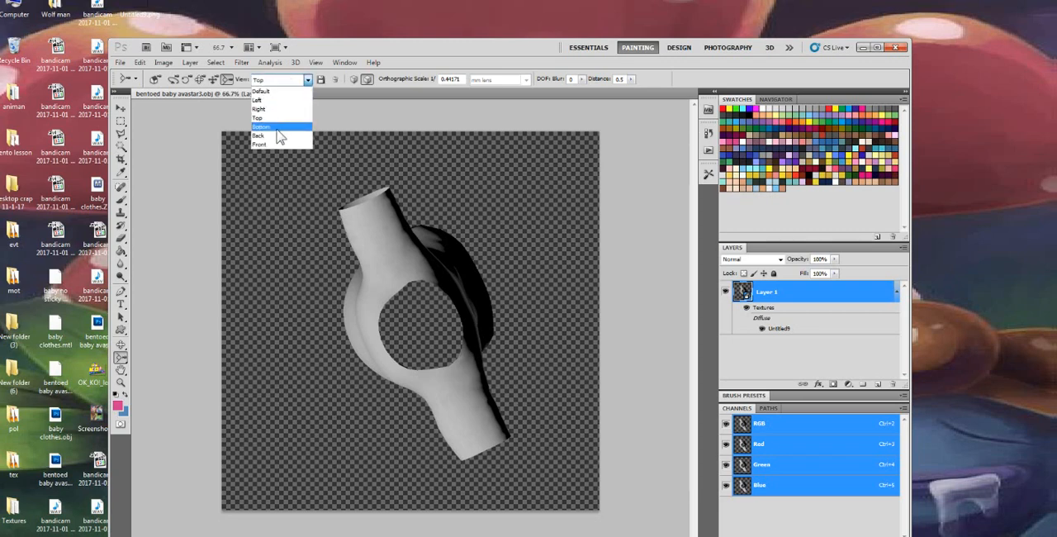
pyautogui.click(278, 128)
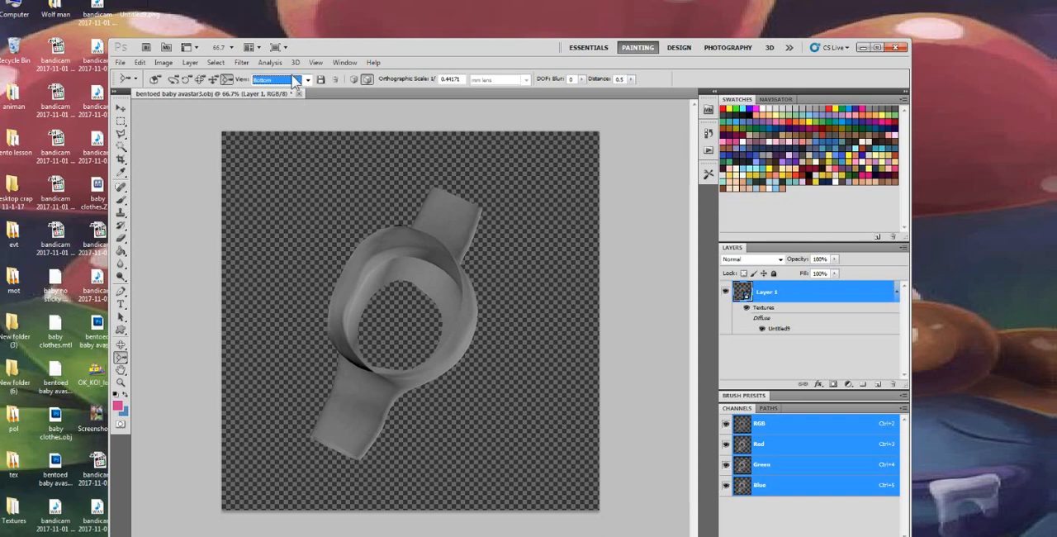
pyautogui.click(295, 82)
pyautogui.click(277, 144)
# Rotate the shirt model to face forward with the 3D Object Rotate Tool and save the position as a new 3D view under the default name
pyautogui.click(121, 358)
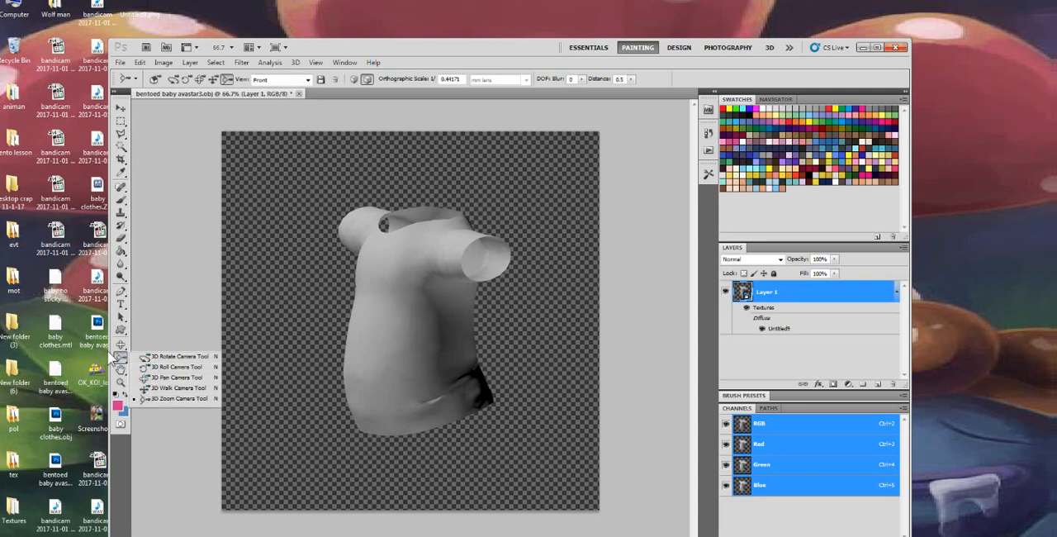
pyautogui.click(121, 349)
pyautogui.click(121, 349)
pyautogui.click(165, 343)
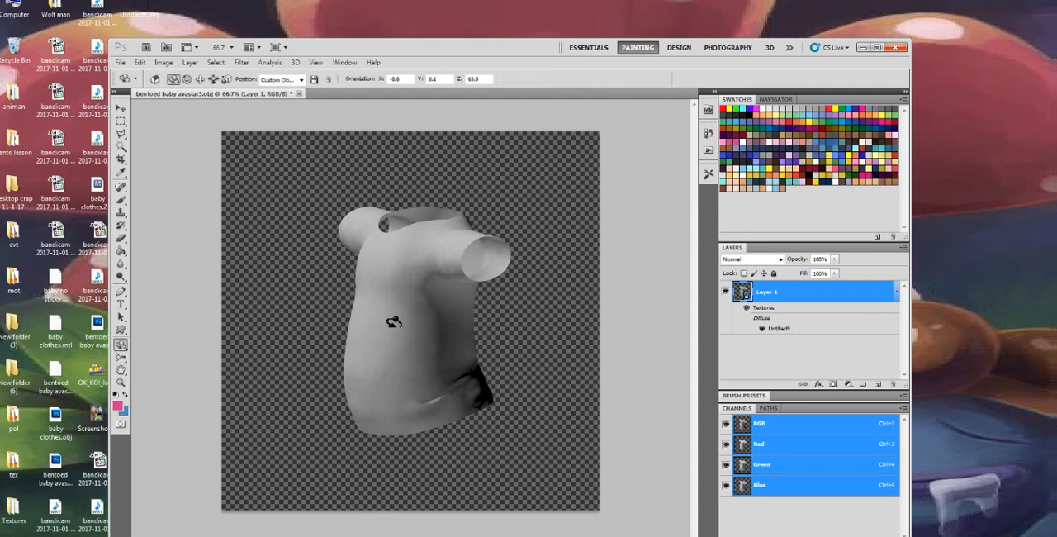
pyautogui.moveTo(459, 330); pyautogui.dragTo(519, 313)
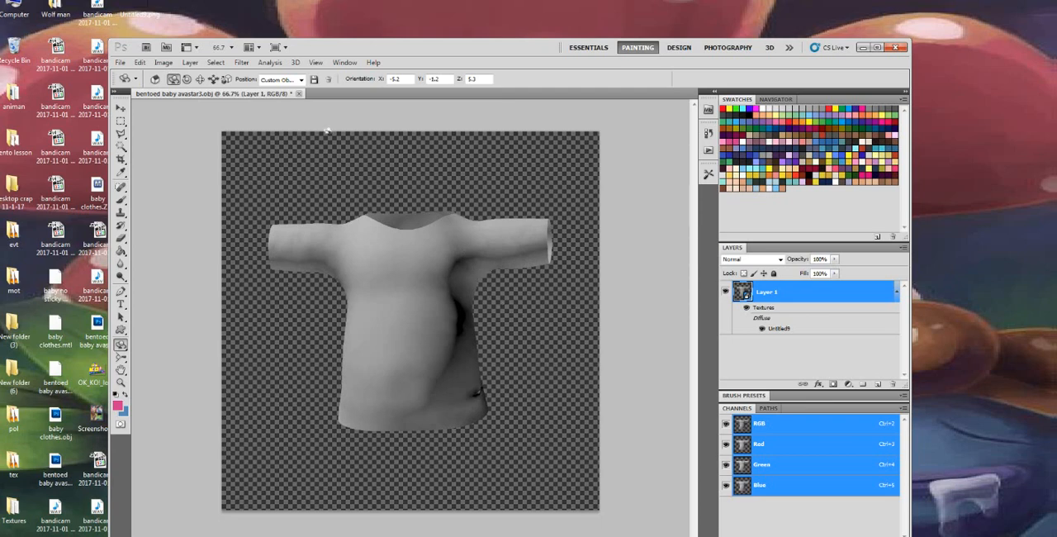
pyautogui.click(313, 79)
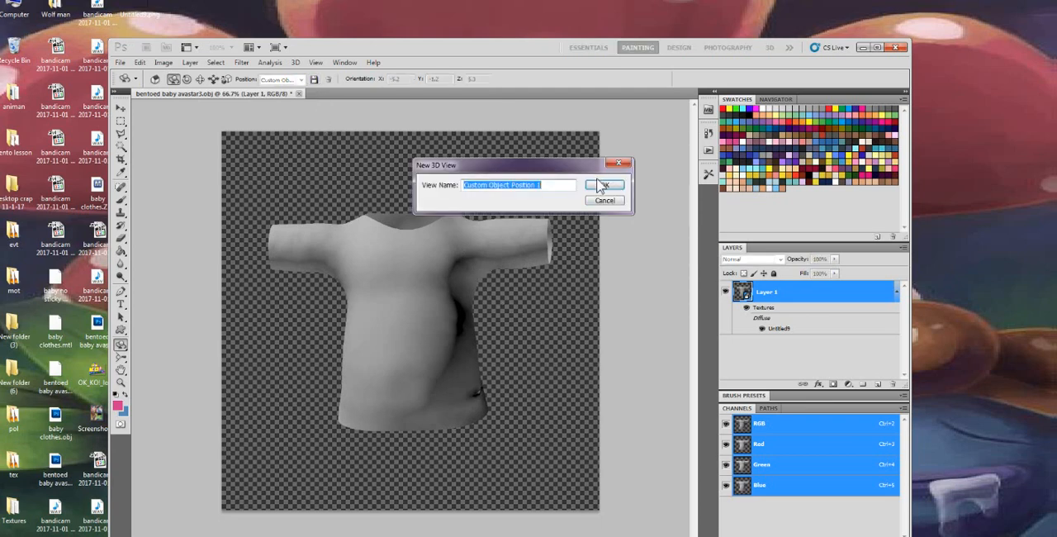
pyautogui.click(600, 185)
# Switch the shirt's object position through the Top and Right presets and finish on Front
pyautogui.click(300, 79)
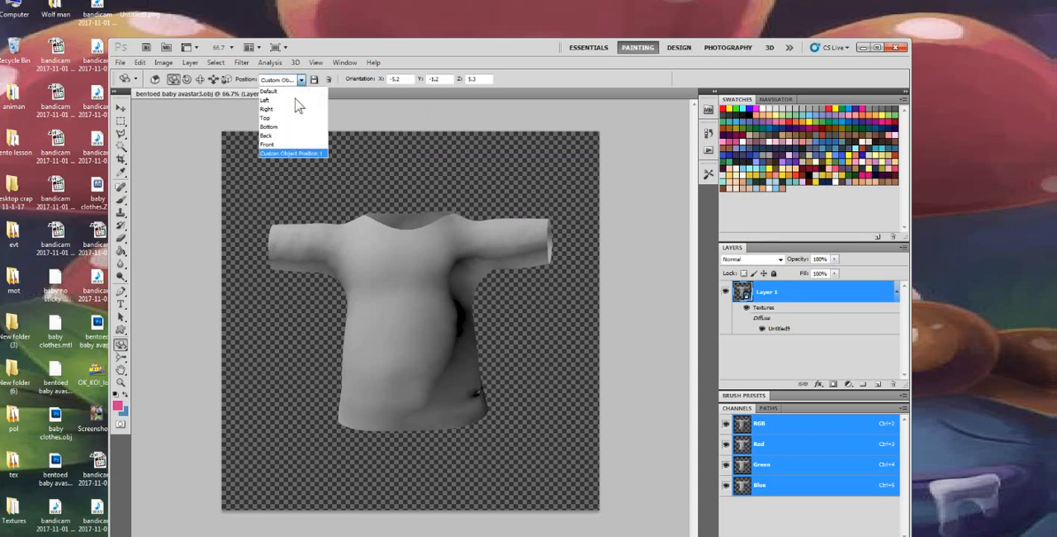
pyautogui.click(273, 117)
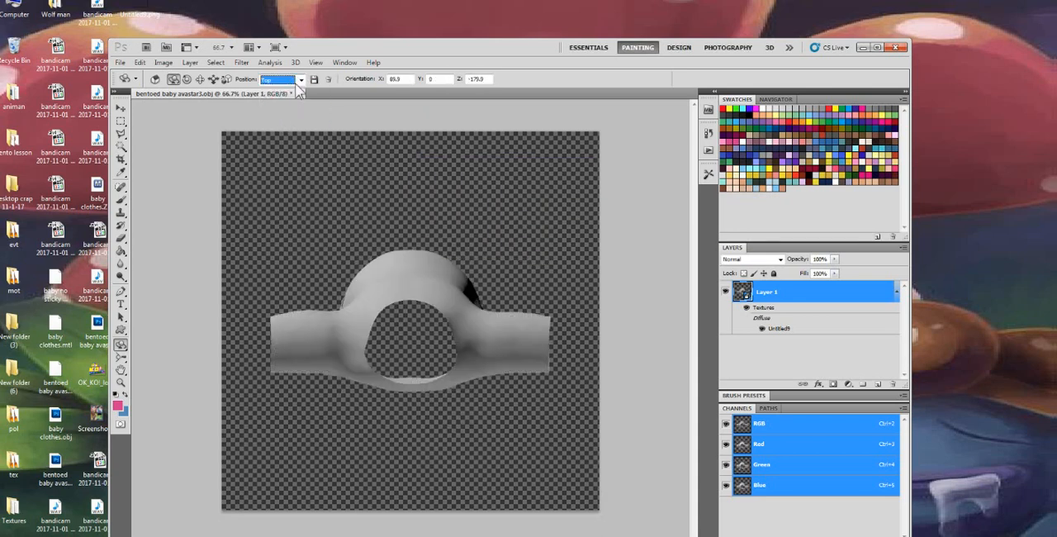
pyautogui.click(301, 79)
pyautogui.click(287, 107)
pyautogui.click(301, 79)
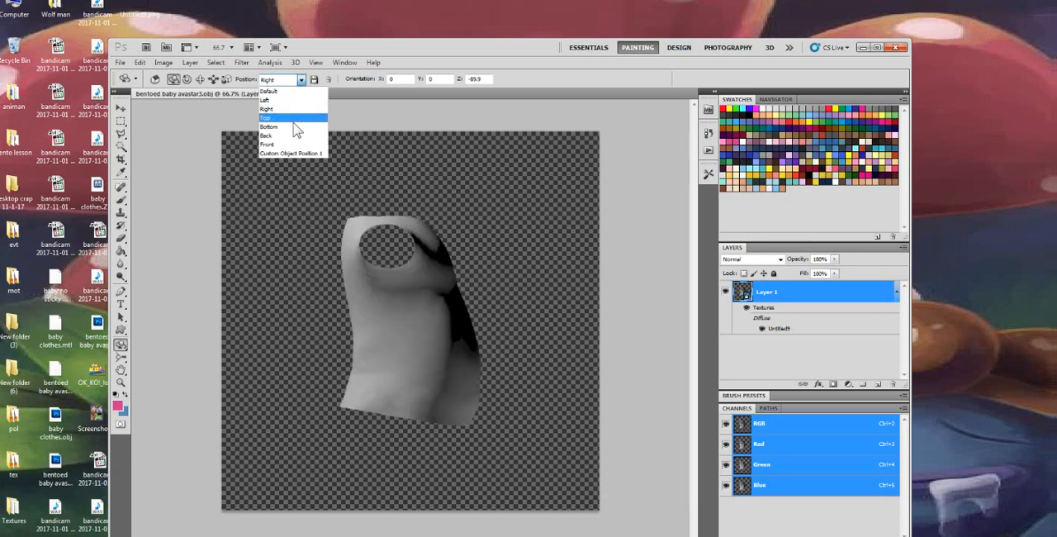
pyautogui.click(281, 143)
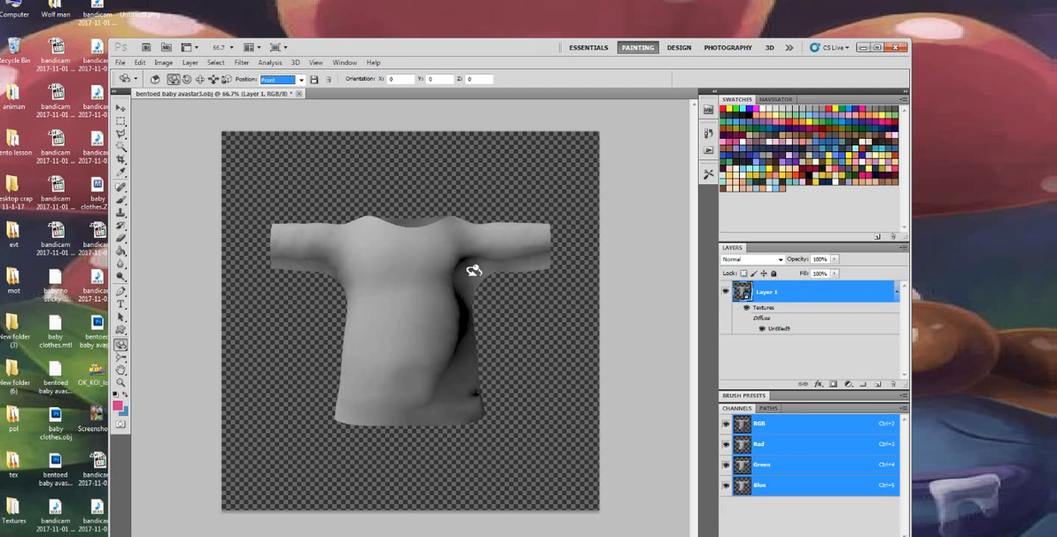
# Open the Untitled9 diffuse texture of Layer 1 as its own document
pyautogui.moveTo(548, 50); pyautogui.dragTo(554, 28)
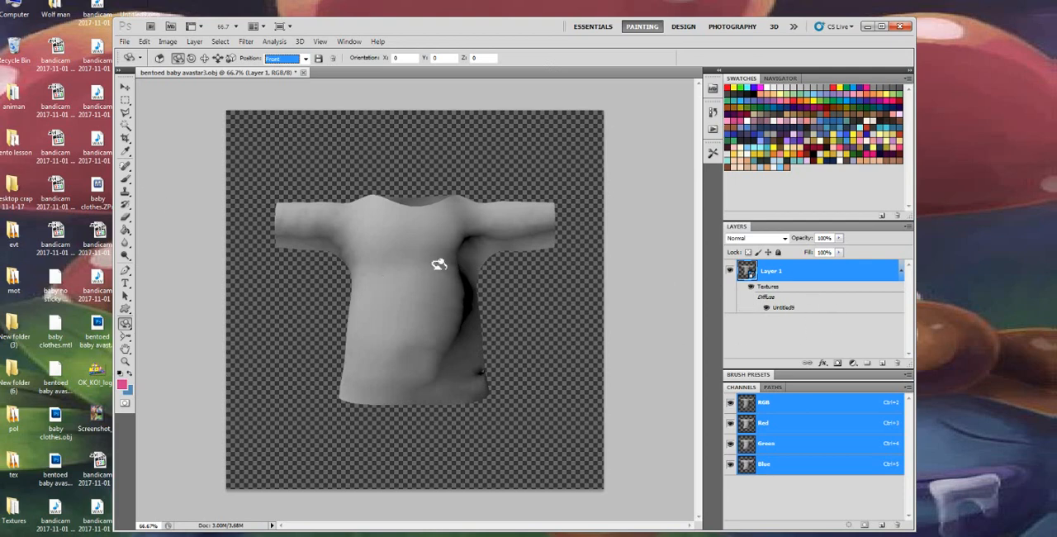
pyautogui.moveTo(439, 264); pyautogui.dragTo(607, 211)
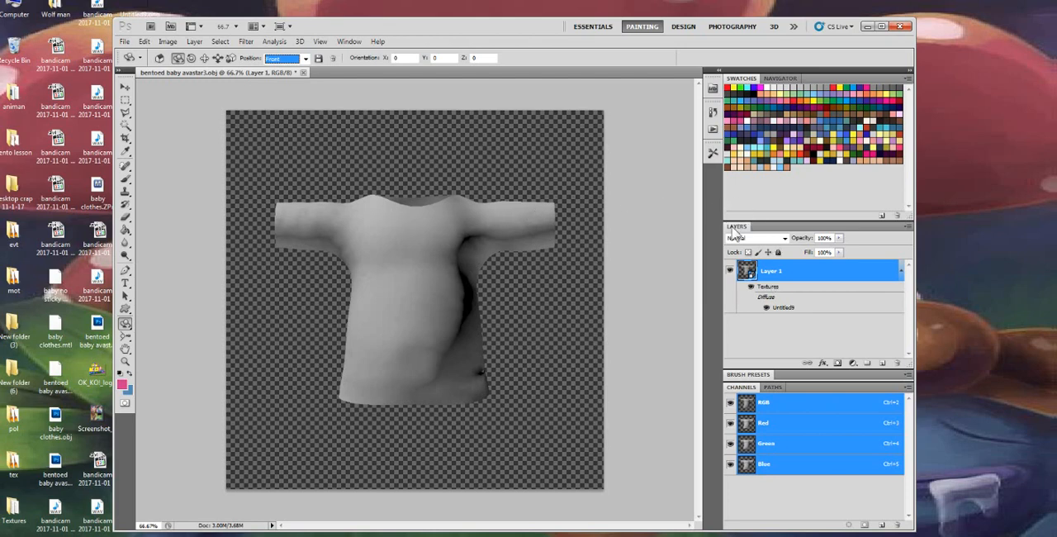
pyautogui.doubleClick(786, 308)
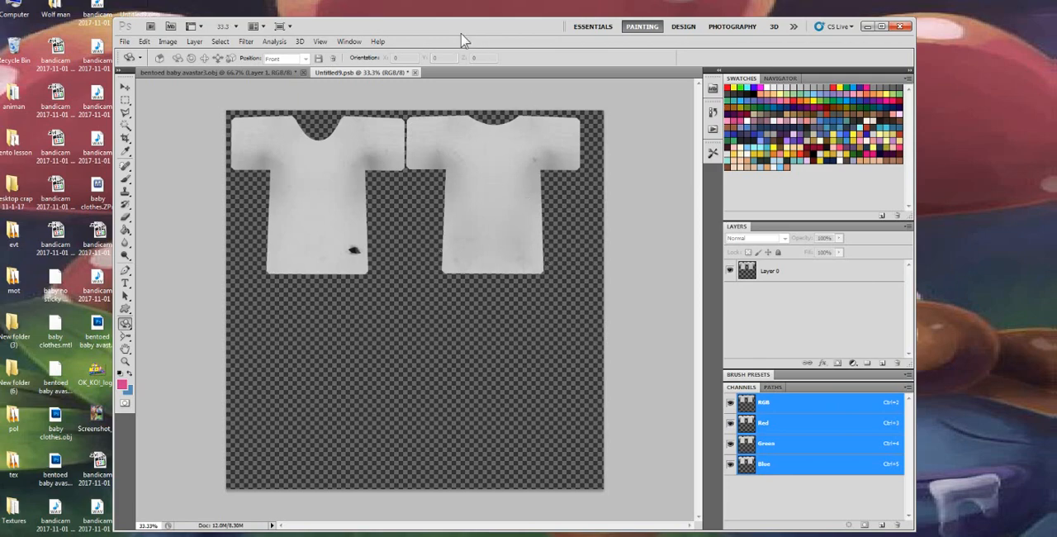
pyautogui.moveTo(455, 30); pyautogui.dragTo(670, 35)
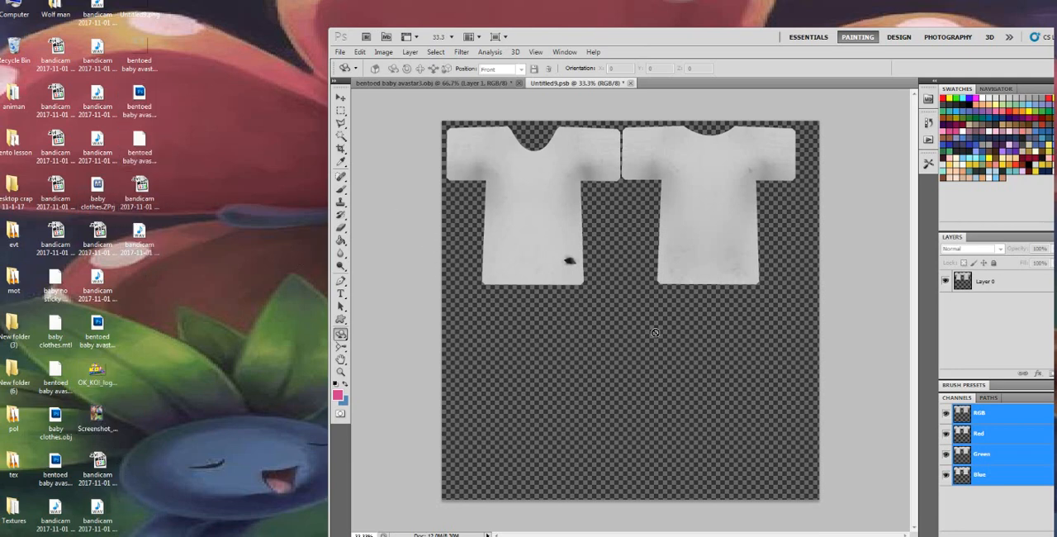
pyautogui.moveTo(723, 44); pyautogui.dragTo(548, 38)
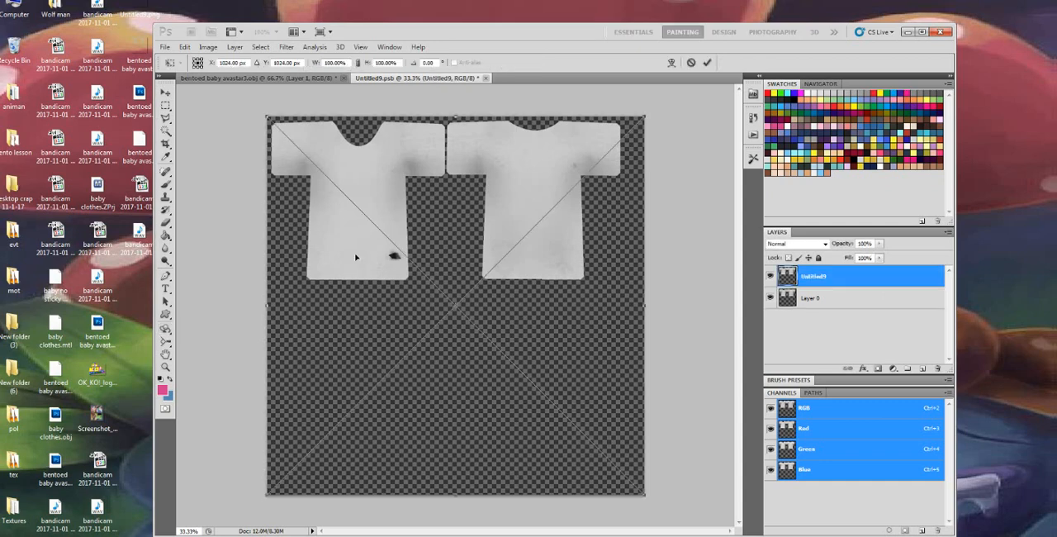
pyautogui.press('Escape')
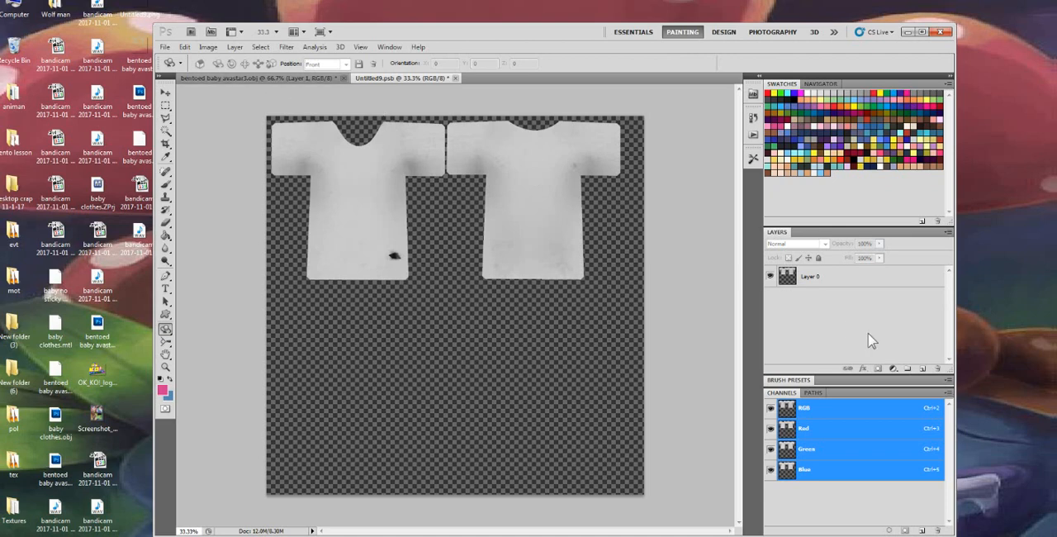
# Check the shirt texture's pixel dimensions in the Image Size dialog without changing them
pyautogui.click(208, 47)
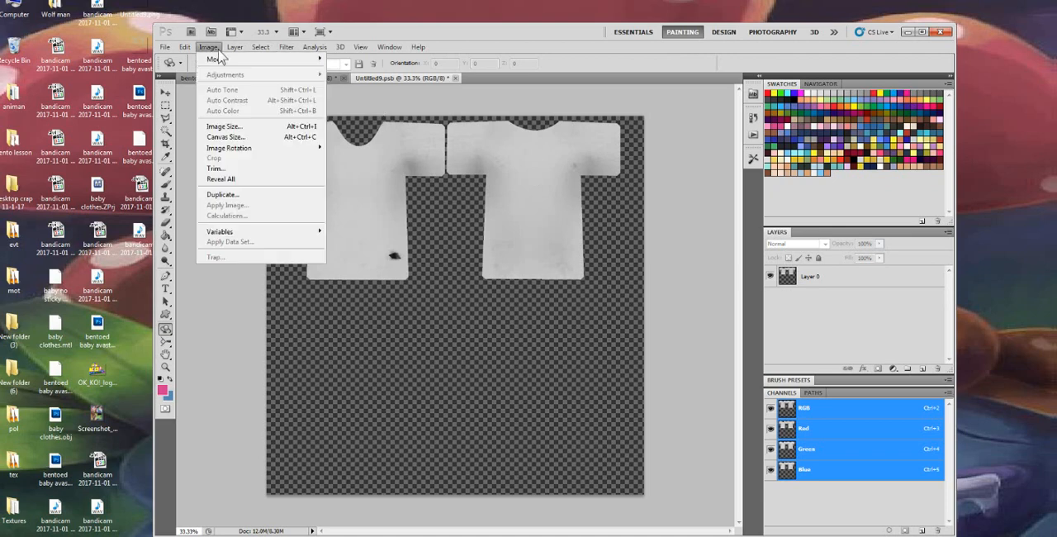
pyautogui.click(228, 133)
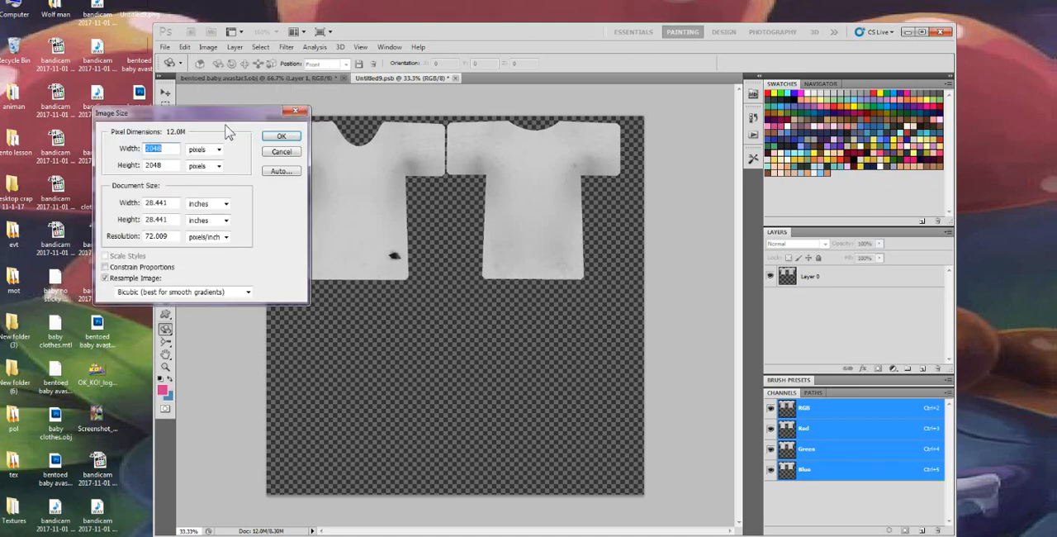
pyautogui.click(294, 112)
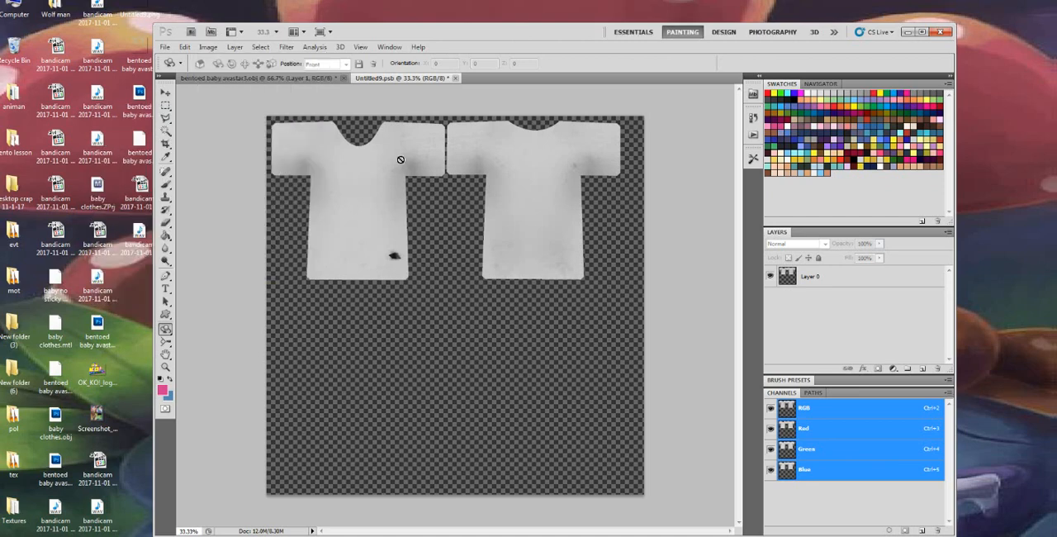
# Add a new layer above Layer 0 and set its blend mode to Multiply
pyautogui.click(922, 370)
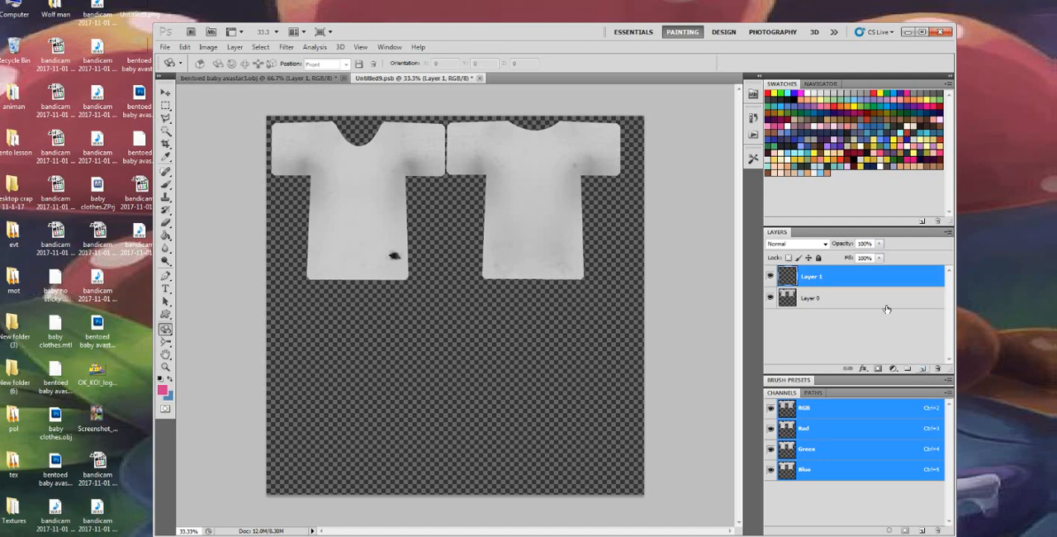
pyautogui.click(808, 245)
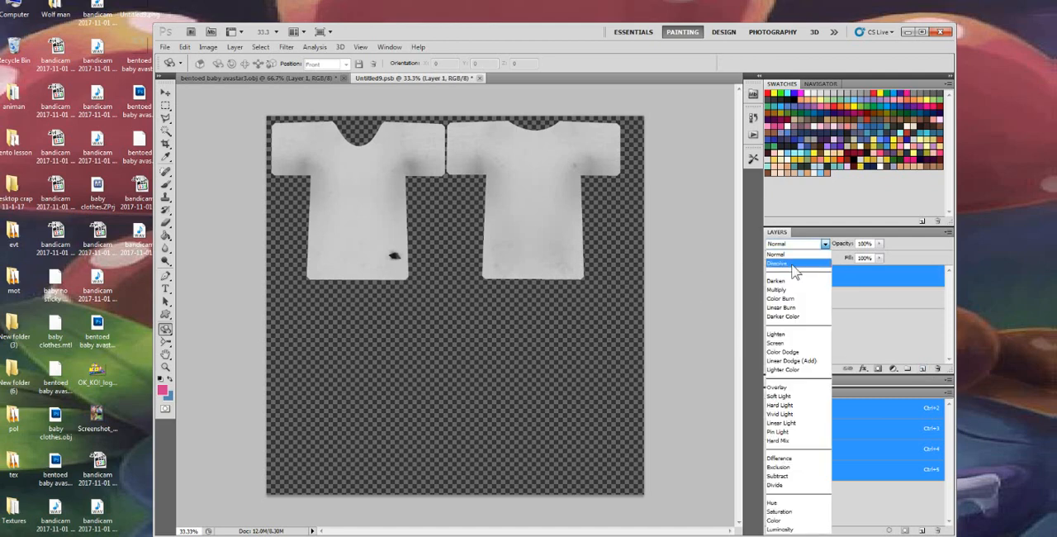
pyautogui.click(778, 290)
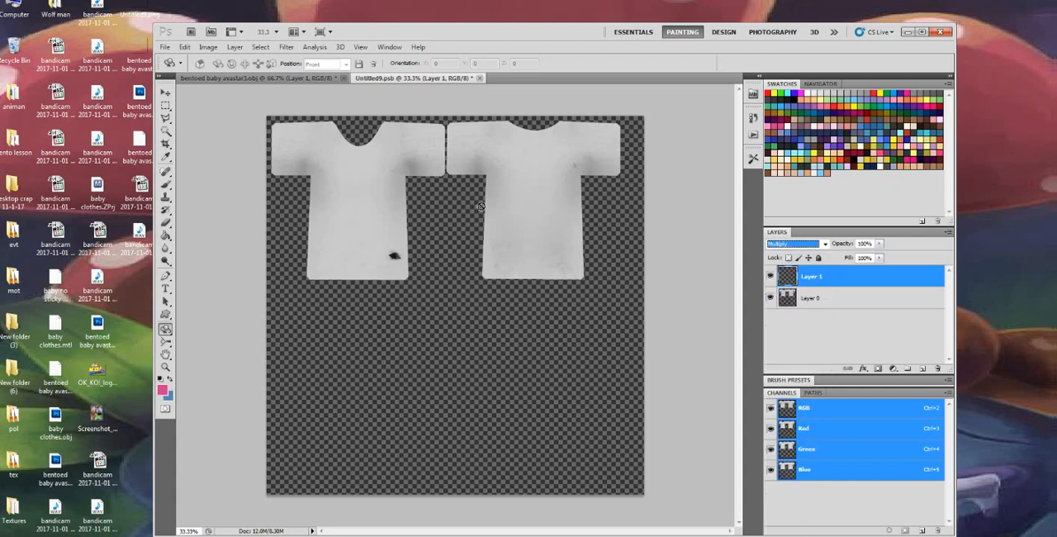
# Pick a light pink swatch and paint soft horizontal brush strokes across the lower part of both shirt pieces
pyautogui.click(823, 125)
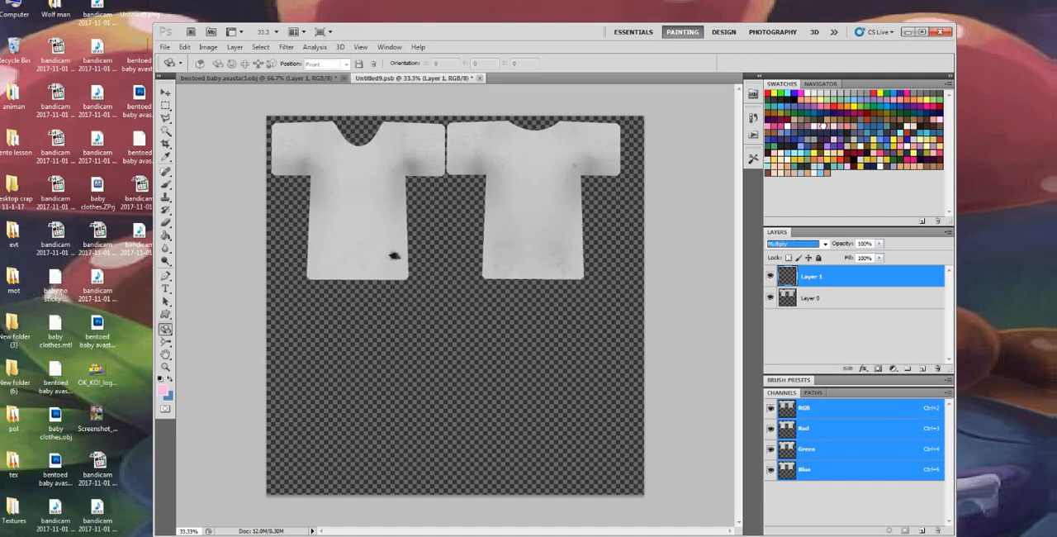
pyautogui.click(166, 184)
pyautogui.moveTo(618, 264)
pyautogui.mouseDown()
pyautogui.moveTo(379, 279)
pyautogui.moveTo(539, 268)
pyautogui.moveTo(402, 262)
pyautogui.moveTo(263, 239)
pyautogui.moveTo(375, 225)
pyautogui.mouseUp()
pyautogui.rightClick(376, 225)
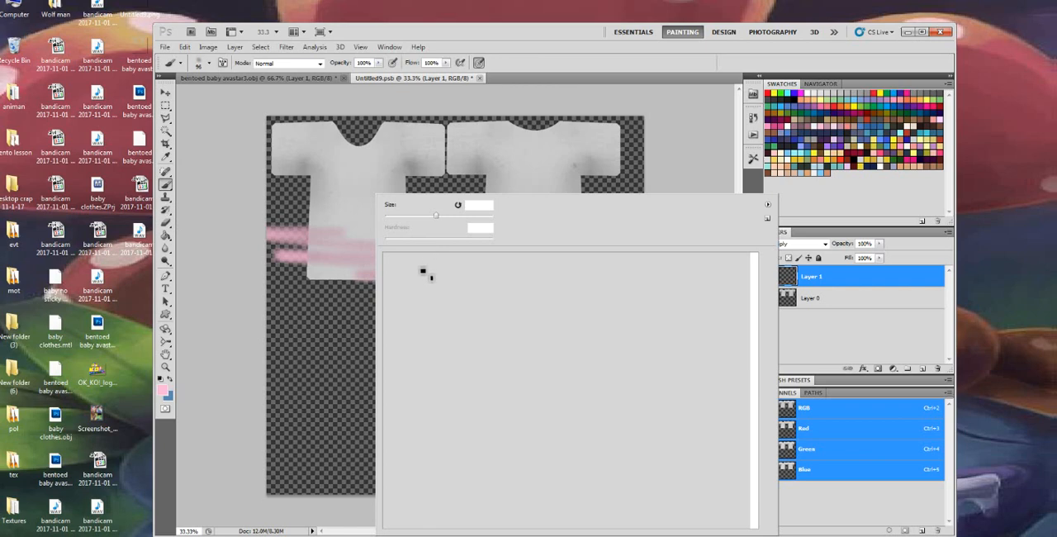
pyautogui.click(250, 200)
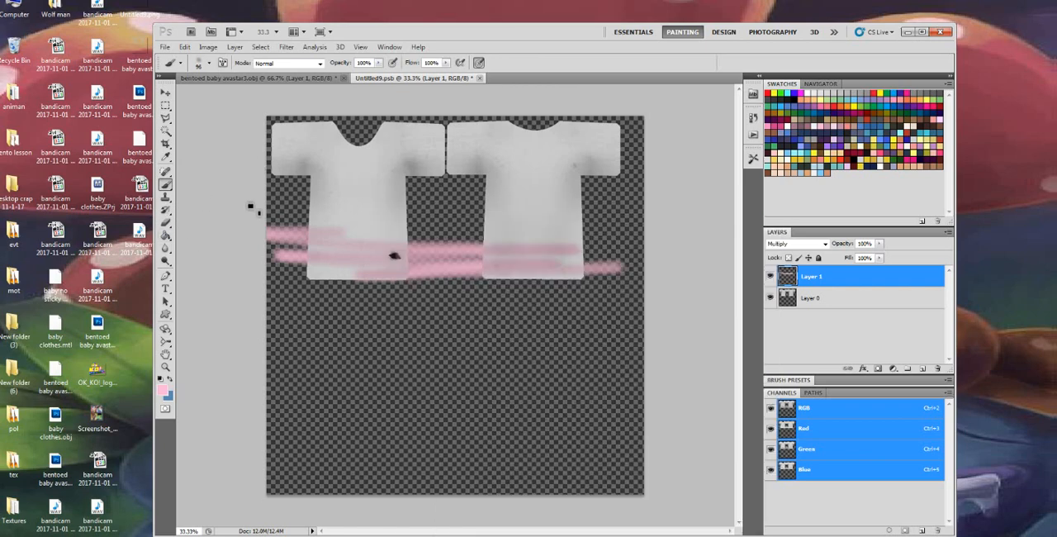
pyautogui.click(184, 47)
pyautogui.press('Escape')
# Delete the layer with the pink strokes and make the Paint Bucket Tool active
pyautogui.click(165, 236)
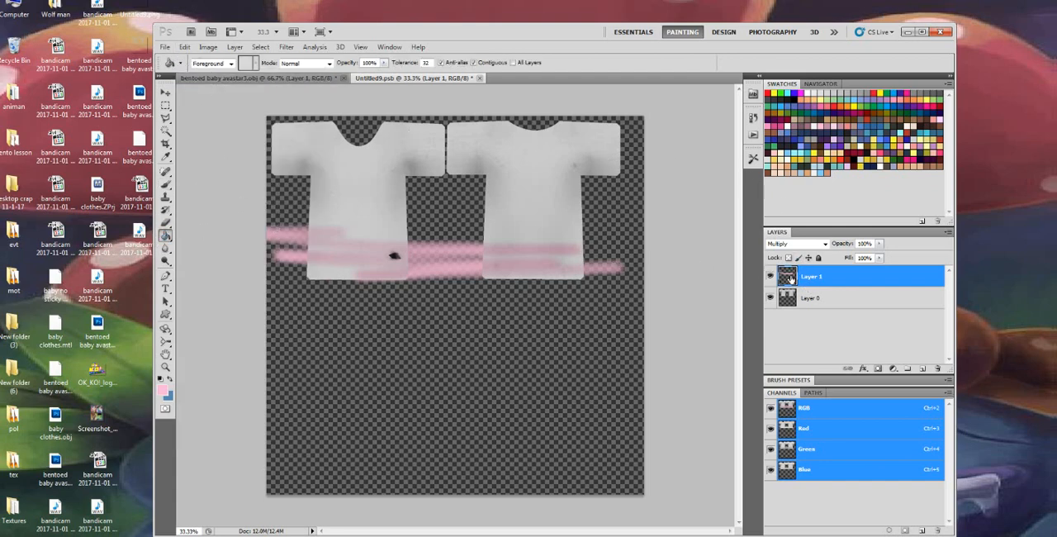
pyautogui.rightClick(830, 281)
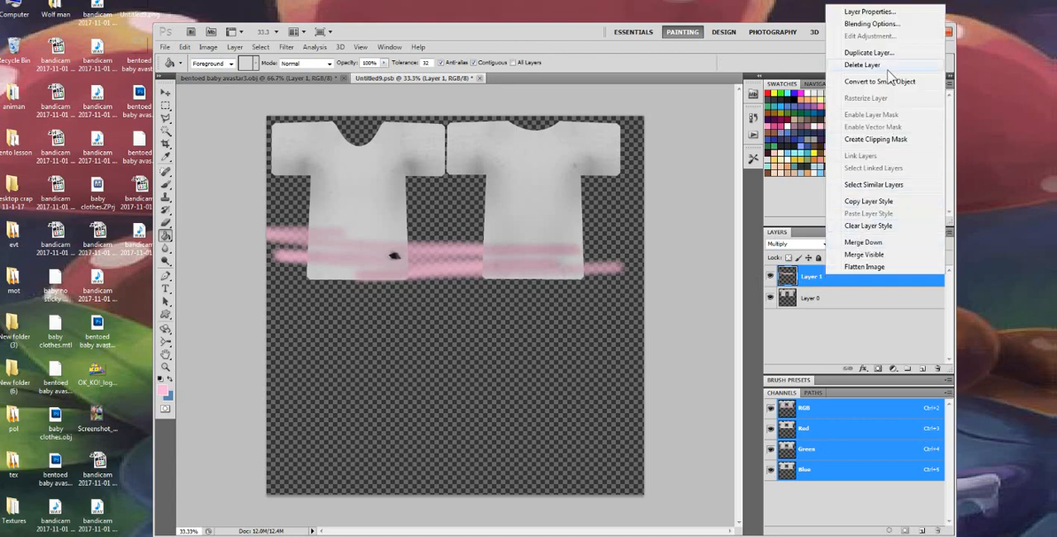
pyautogui.click(862, 64)
pyautogui.click(534, 219)
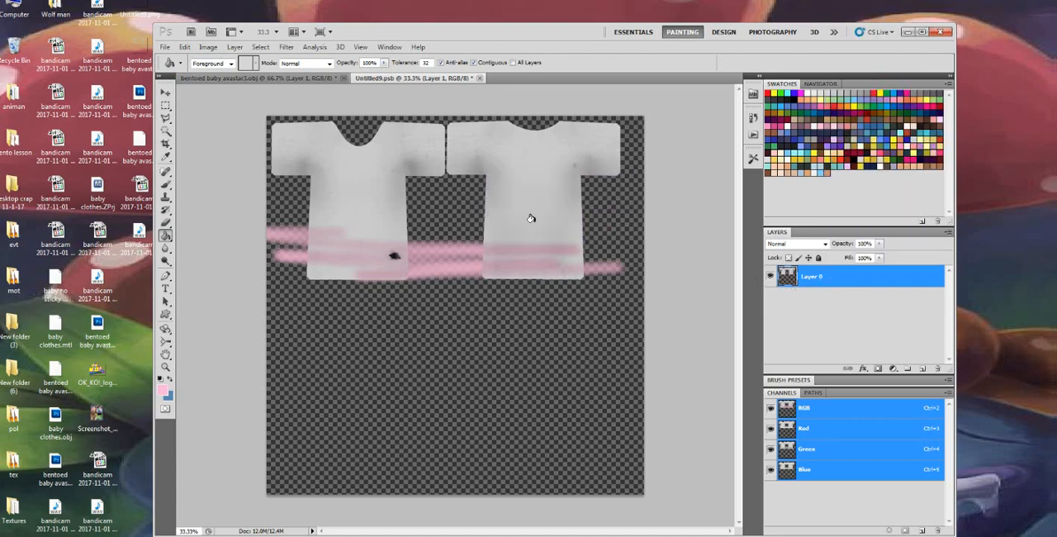
# Add a new layer above Layer 0 and fill it entirely with the light pink foreground colour
pyautogui.click(922, 369)
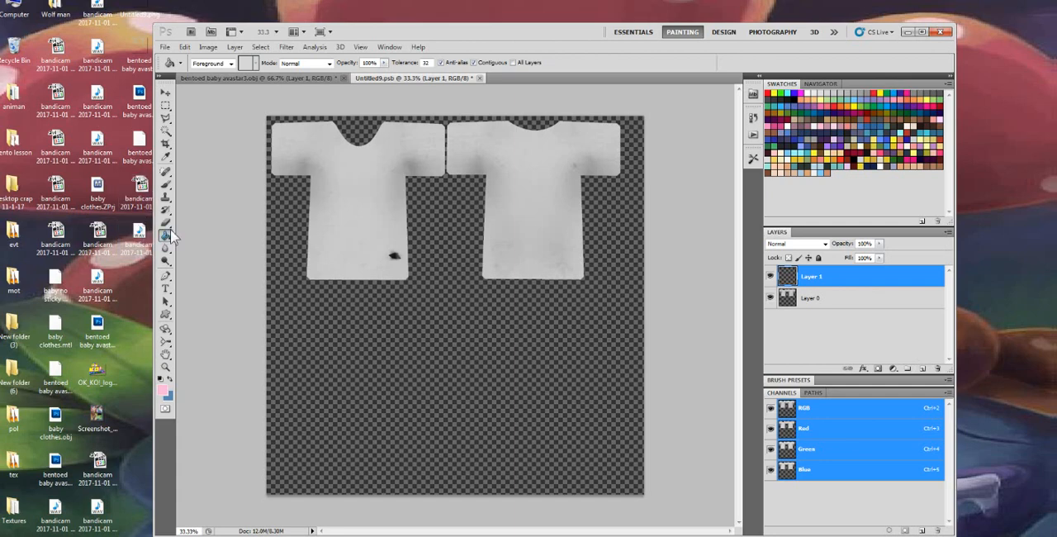
pyautogui.click(413, 305)
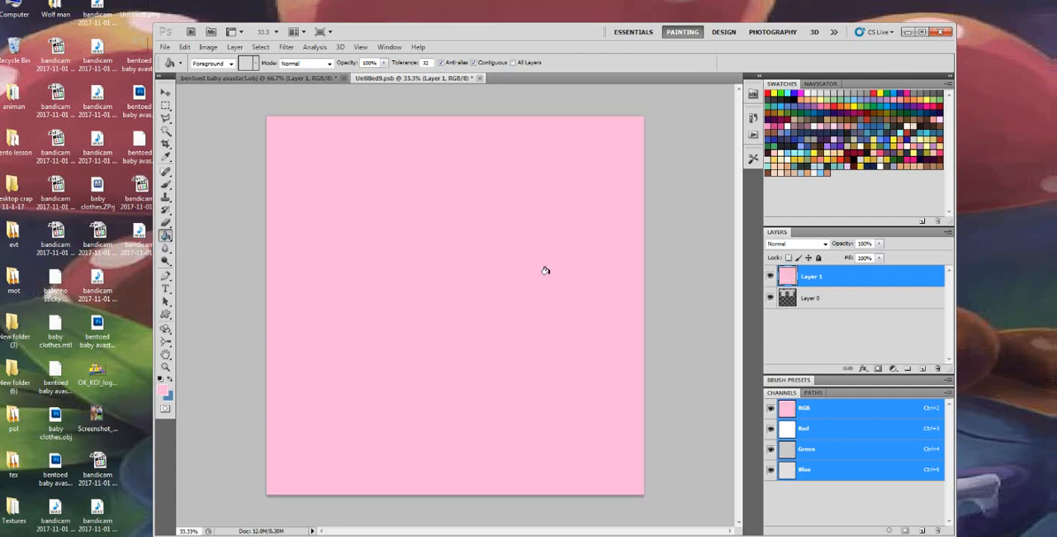
# Try several blend modes on the pink layer, settle on Lighten, and reduce the layer's fill to 63%
pyautogui.click(797, 244)
pyautogui.click(791, 279)
pyautogui.scroll(-2, 806, 245)
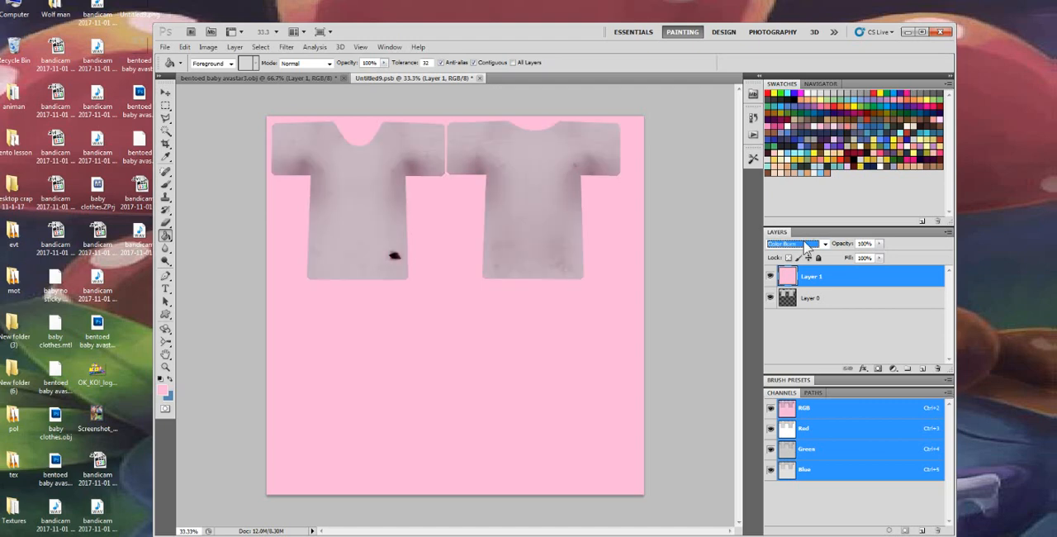
pyautogui.scroll(1, 805, 245)
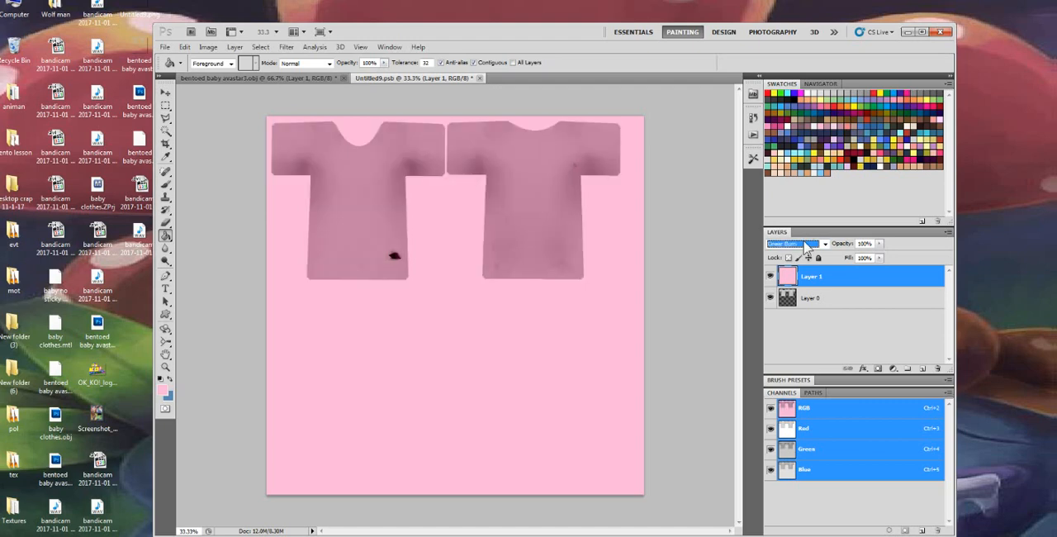
pyautogui.scroll(-3, 806, 245)
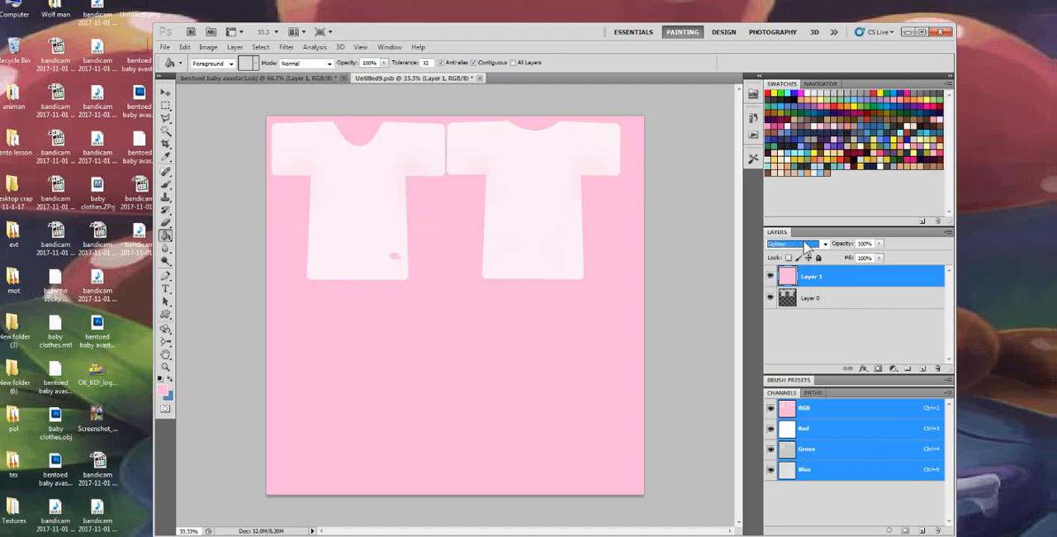
pyautogui.scroll(1, 805, 246)
pyautogui.scroll(1, 805, 245)
pyautogui.scroll(-1, 805, 245)
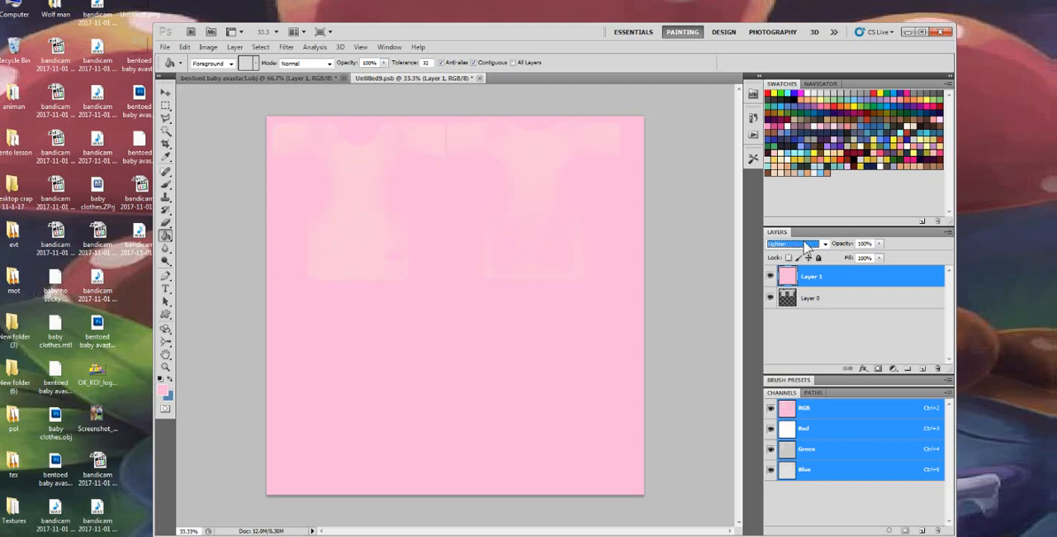
pyautogui.click(879, 258)
pyautogui.moveTo(879, 270)
pyautogui.mouseDown()
pyautogui.moveTo(831, 267)
pyautogui.moveTo(861, 267)
pyautogui.mouseUp()
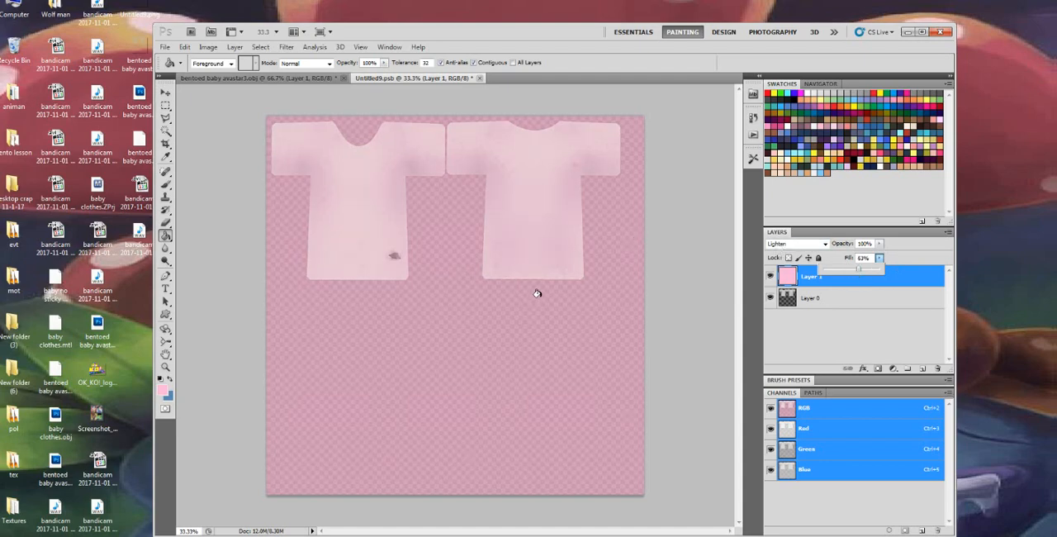
# Check the pink texture on the 3D shirt model and return to the Untitled9 texture document
pyautogui.click(219, 77)
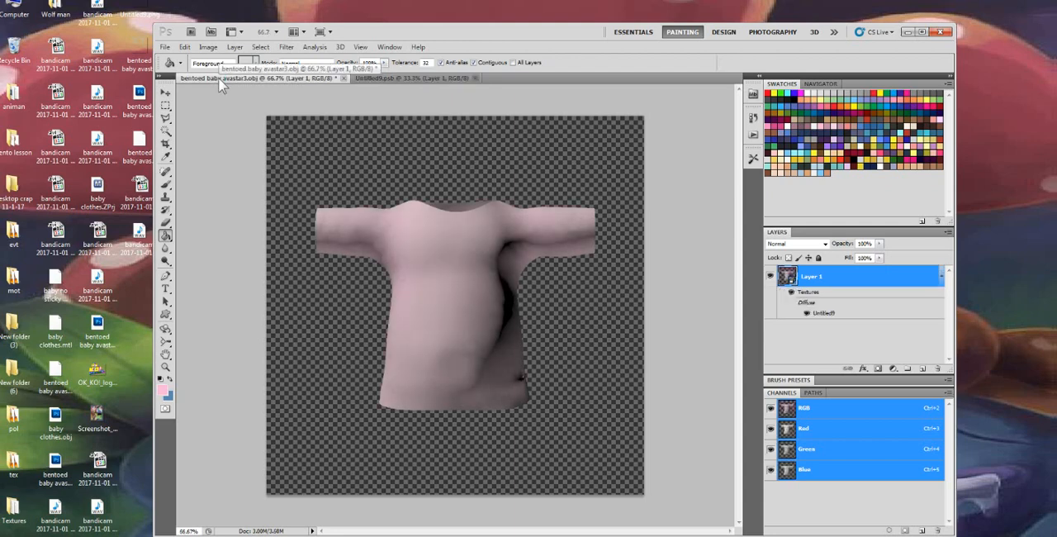
pyautogui.click(401, 77)
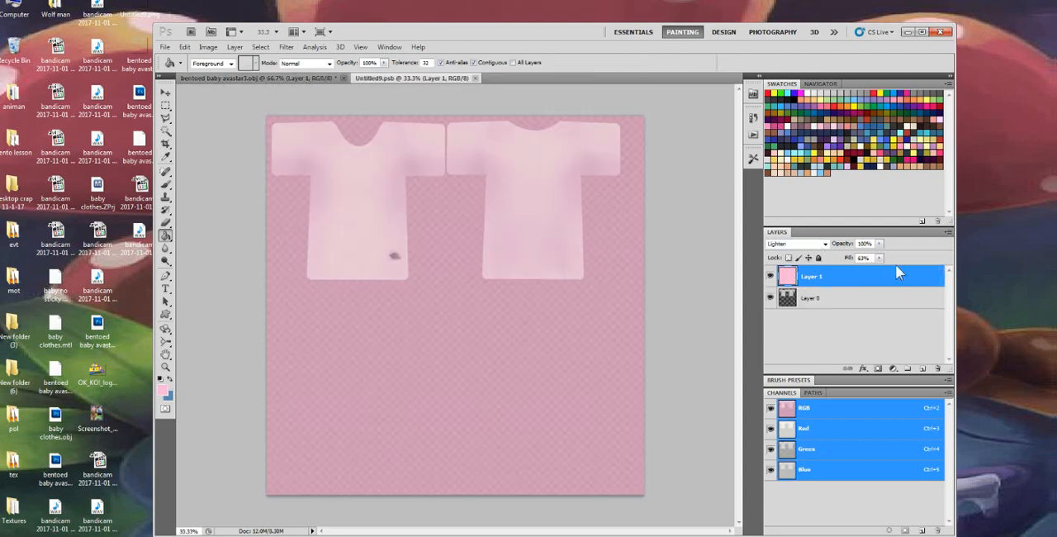
# Cycle the pink layer through further blend modes such as Screen and Overlay, and finish on Pin Light
pyautogui.click(823, 246)
pyautogui.click(820, 252)
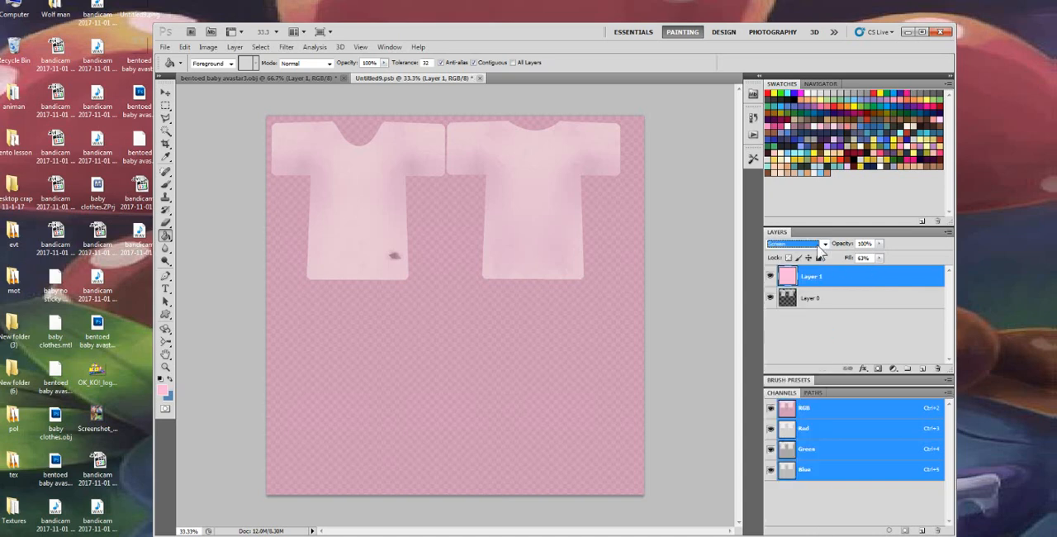
pyautogui.press('Down')
pyautogui.press('Down')
pyautogui.press('Down')
pyautogui.press('Down')
pyautogui.press('Down')
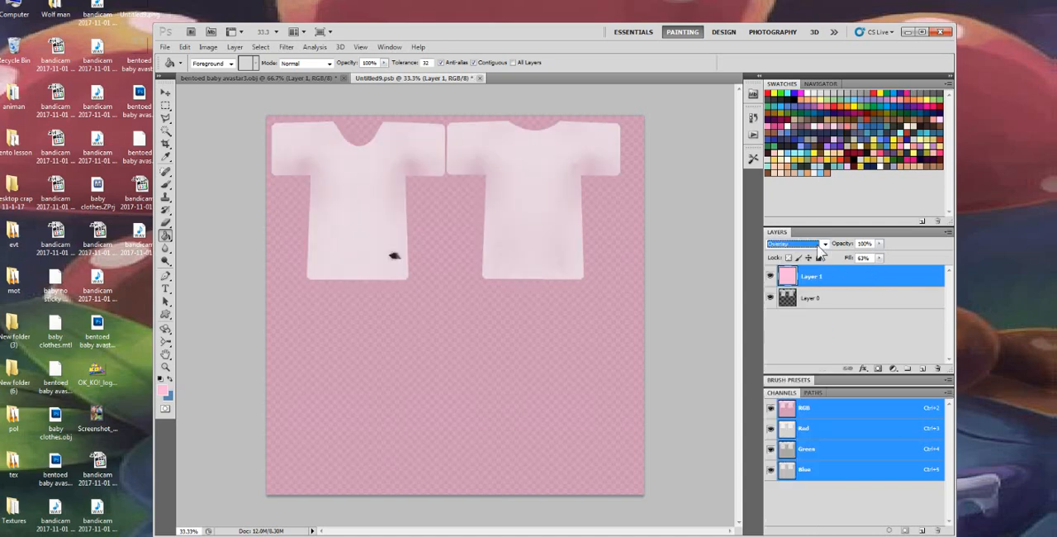
pyautogui.press('Up')
pyautogui.press('Down')
pyautogui.press('Down')
pyautogui.press('Down')
pyautogui.press('Down')
pyautogui.press('Down')
pyautogui.press('Down')
pyautogui.press('Down')
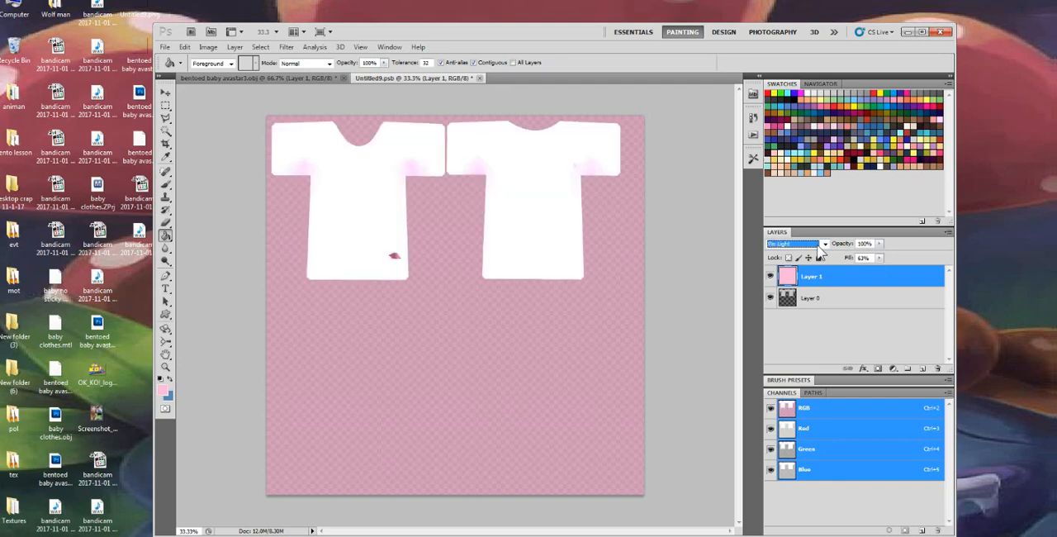
pyautogui.press('Up')
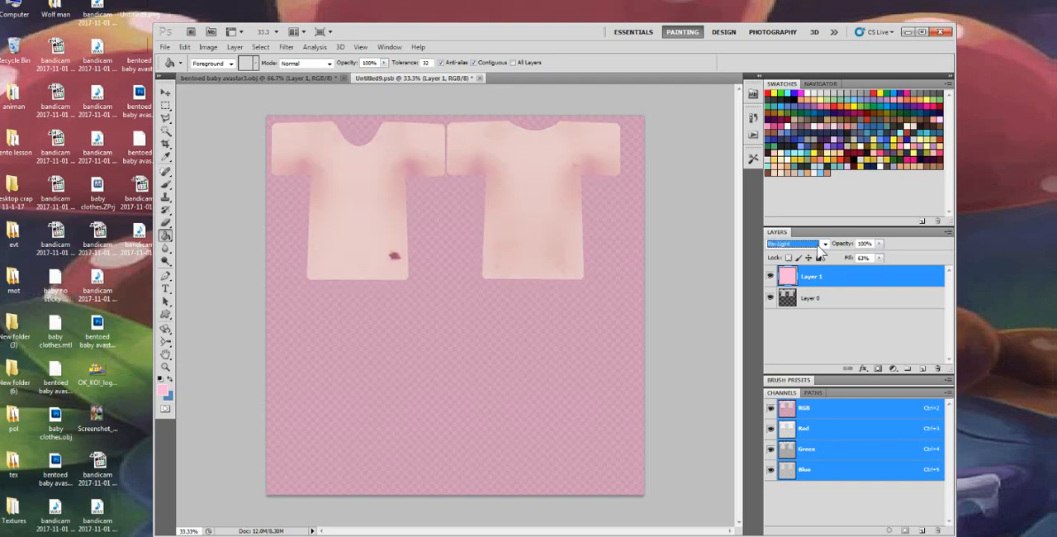
# Hide the pink Layer 1 and apply Auto Contrast to the shirt texture on Layer 0
pyautogui.click(814, 303)
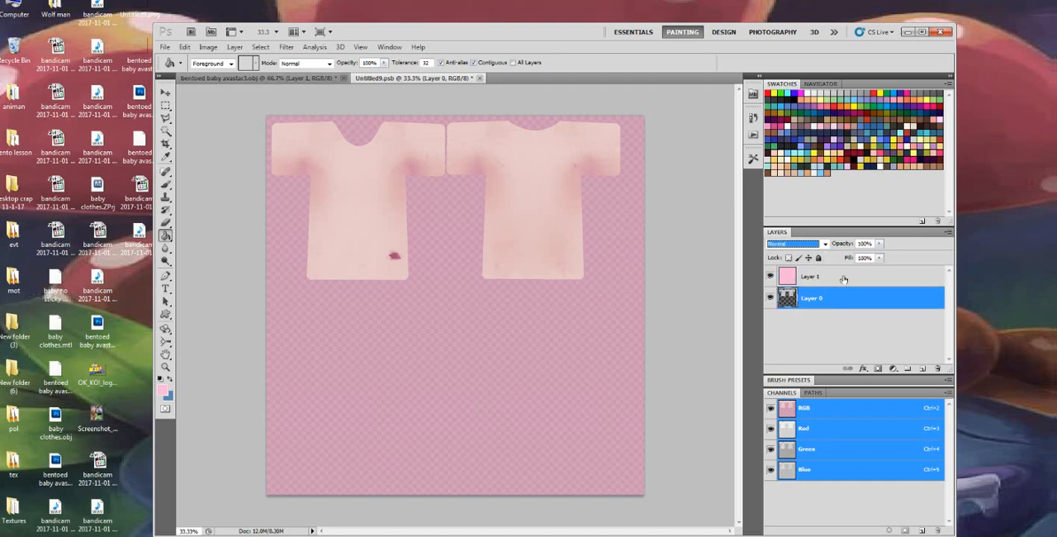
pyautogui.click(771, 277)
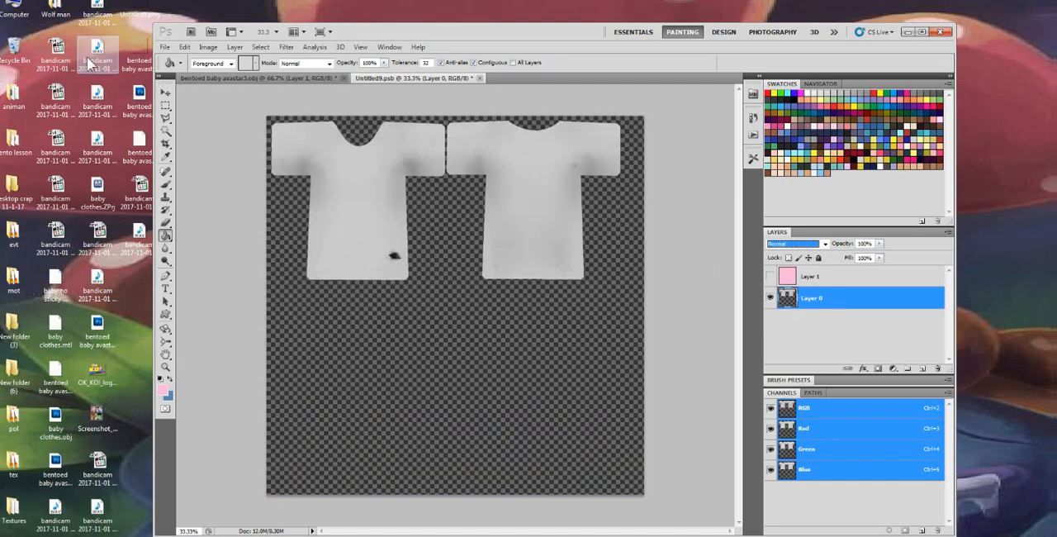
pyautogui.click(208, 48)
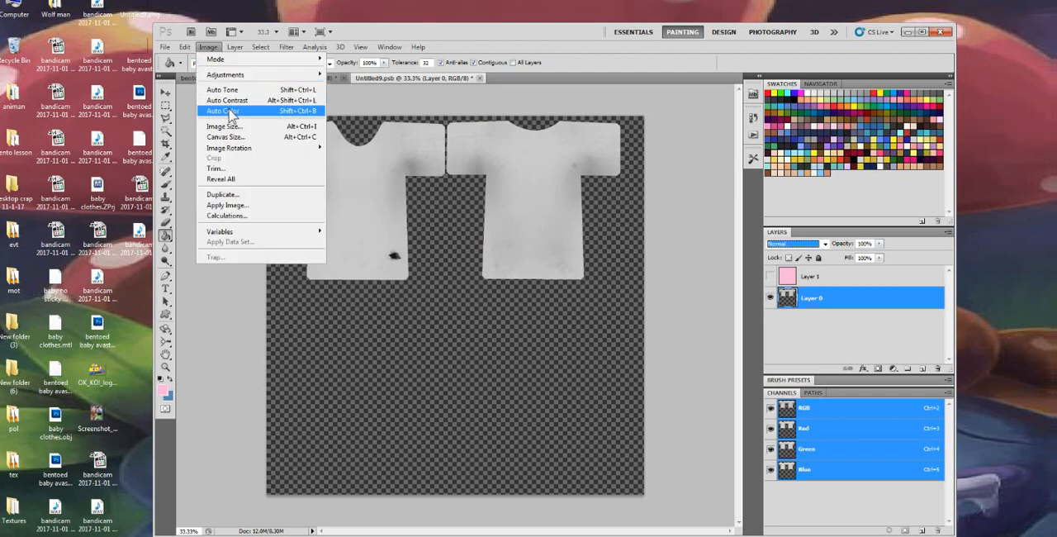
pyautogui.click(225, 99)
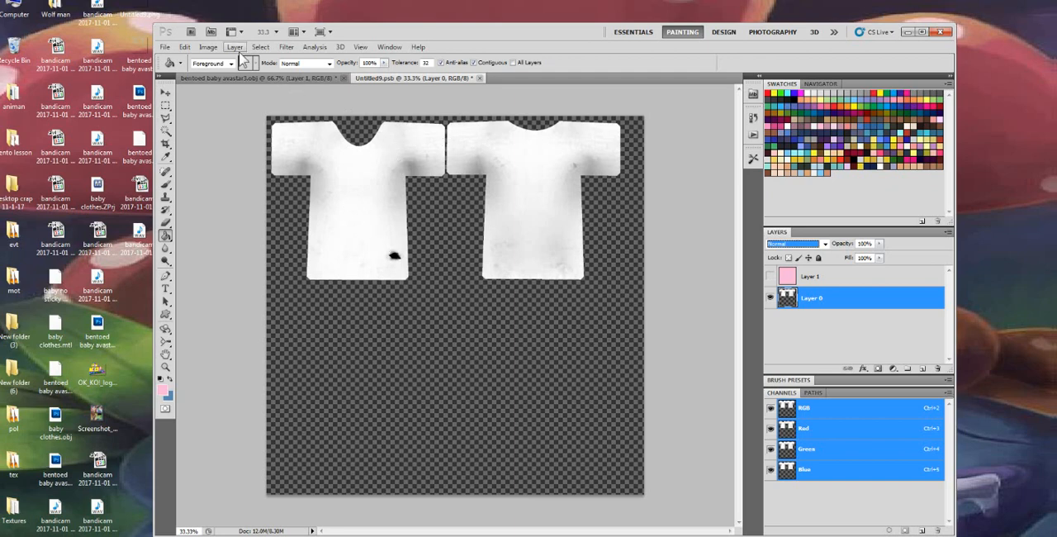
# Apply a Gaussian Blur with a radius of about 4.9 pixels to Layer 0
pyautogui.click(286, 47)
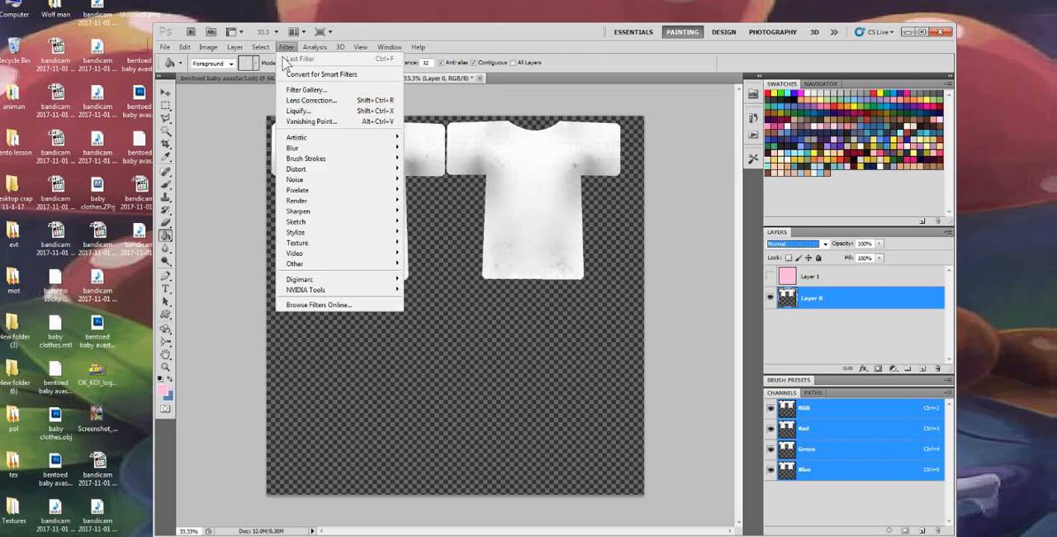
pyautogui.moveTo(307, 148)
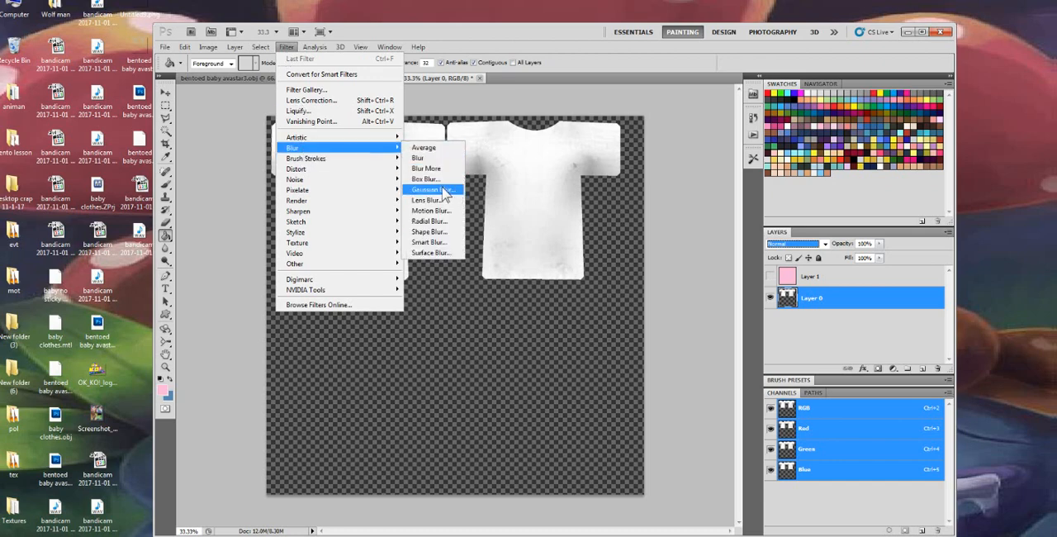
pyautogui.click(434, 190)
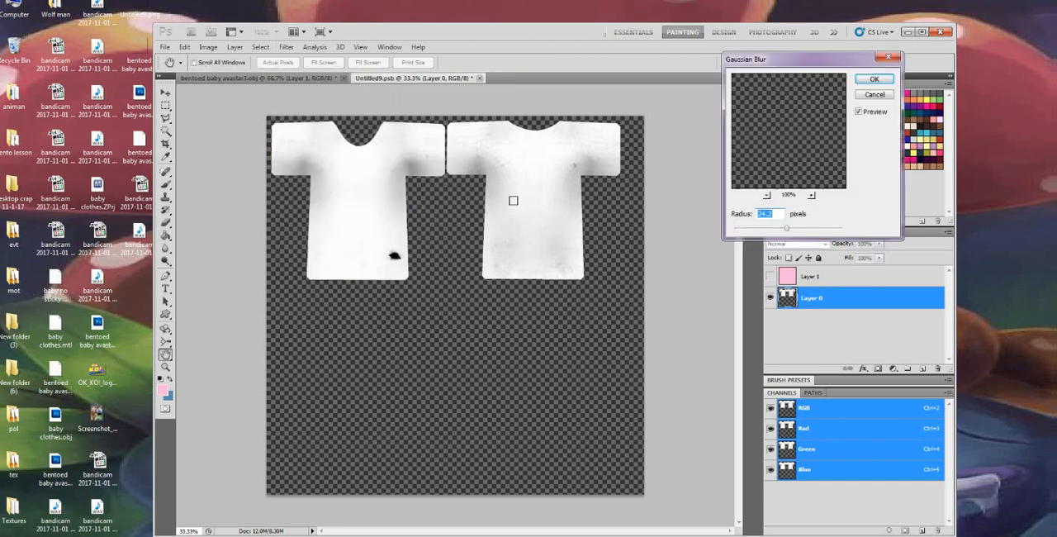
pyautogui.click(751, 232)
pyautogui.moveTo(749, 228); pyautogui.dragTo(761, 237)
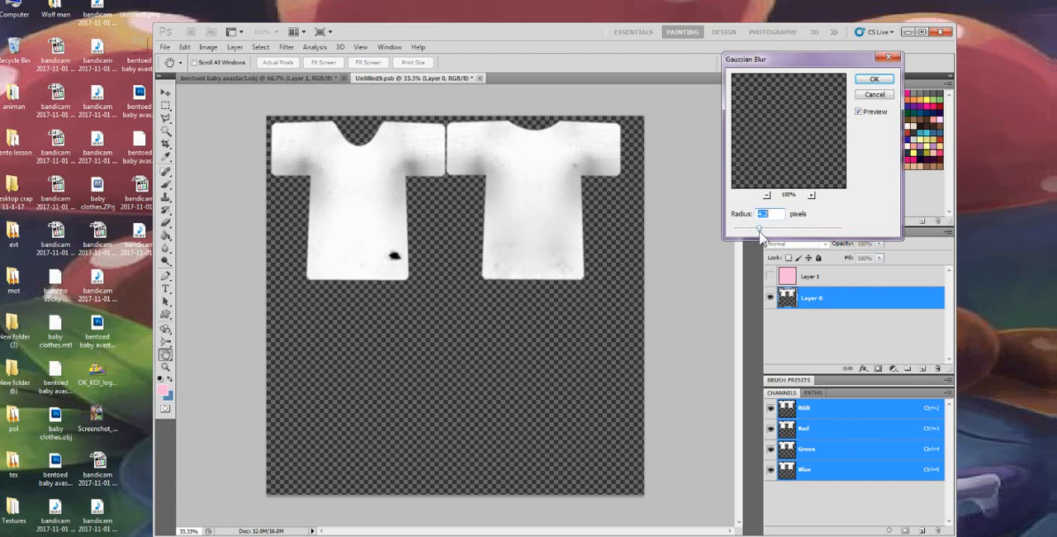
pyautogui.click(874, 80)
# Show the pink Layer 1 again and set Layer 0's blend mode to Multiply
pyautogui.click(770, 276)
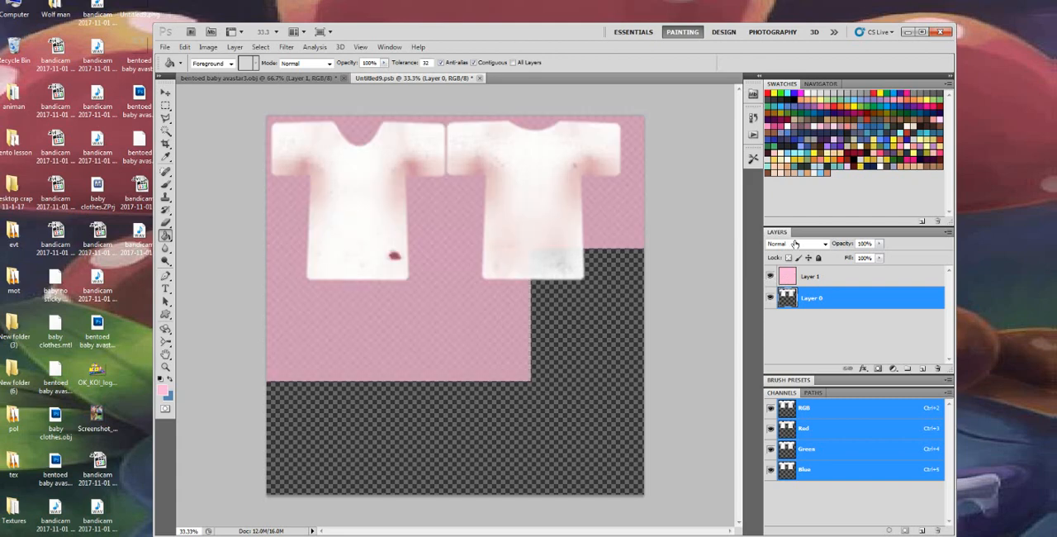
pyautogui.click(797, 244)
pyautogui.click(795, 286)
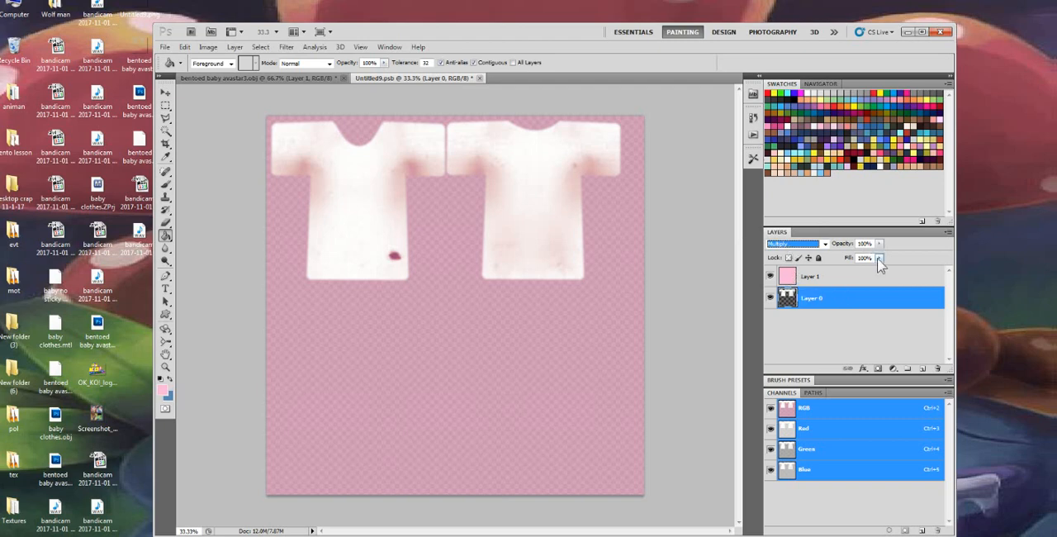
# Set the pink Layer 1's blend mode to Multiply and add a new empty layer above it
pyautogui.click(799, 244)
pyautogui.click(790, 256)
pyautogui.click(816, 276)
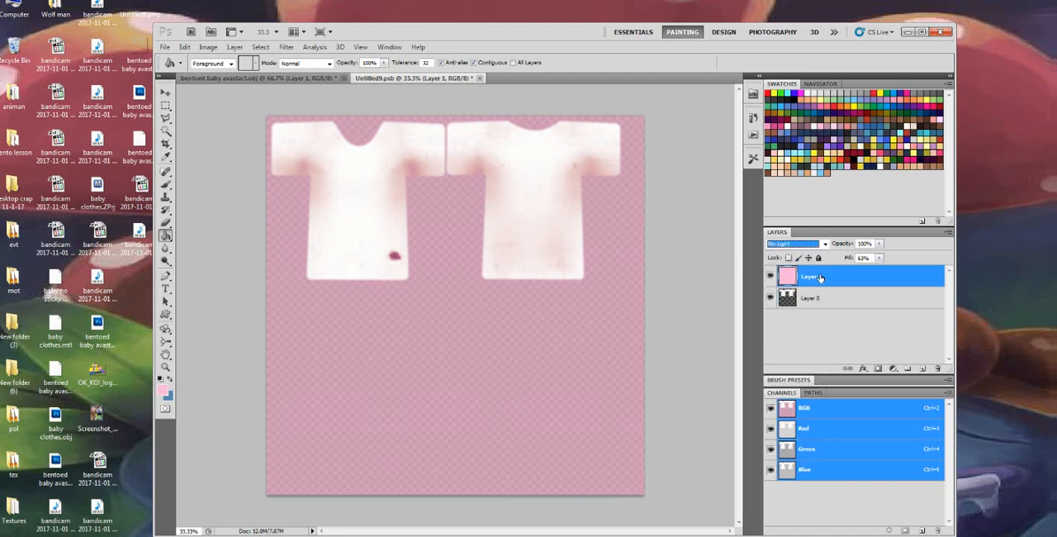
pyautogui.click(808, 245)
pyautogui.click(789, 289)
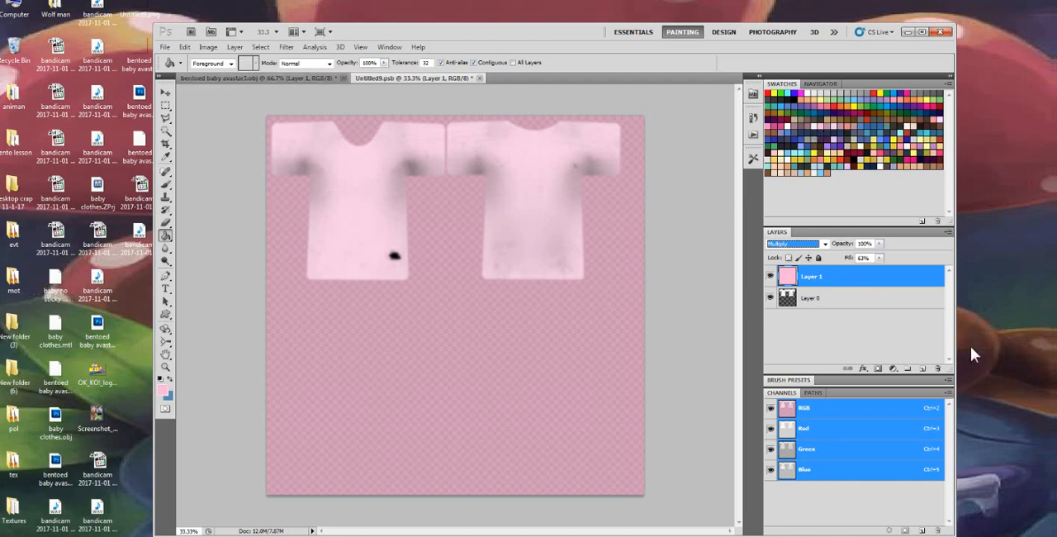
pyautogui.click(923, 368)
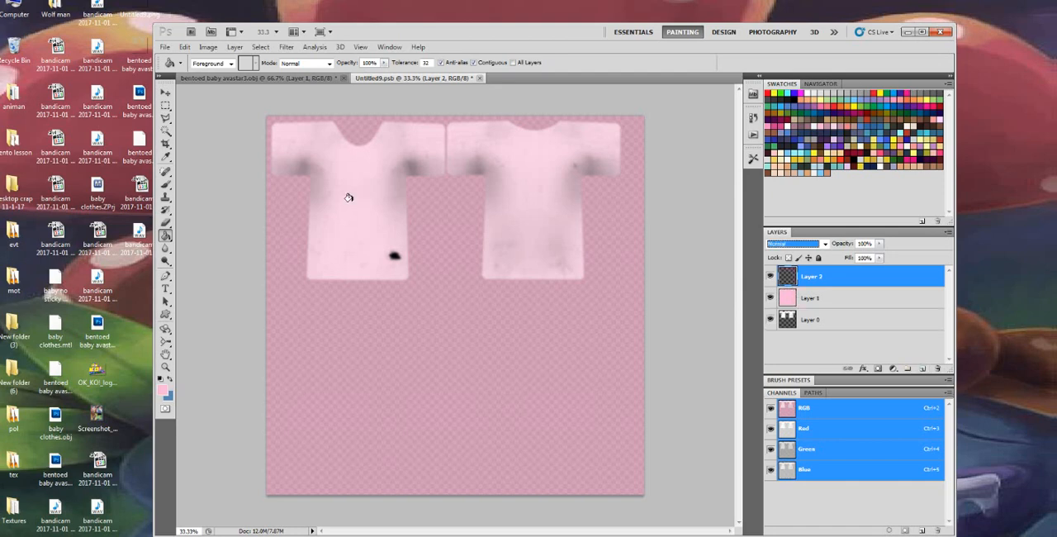
# Close the shirt's texture document and rotate the 3D shirt slightly to check the updated texture
pyautogui.click(237, 83)
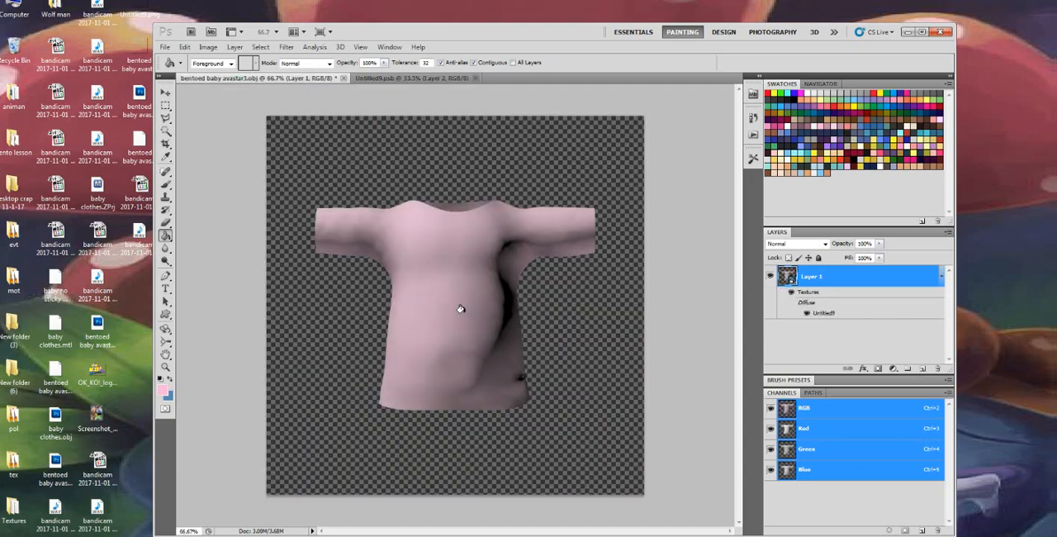
pyautogui.click(475, 77)
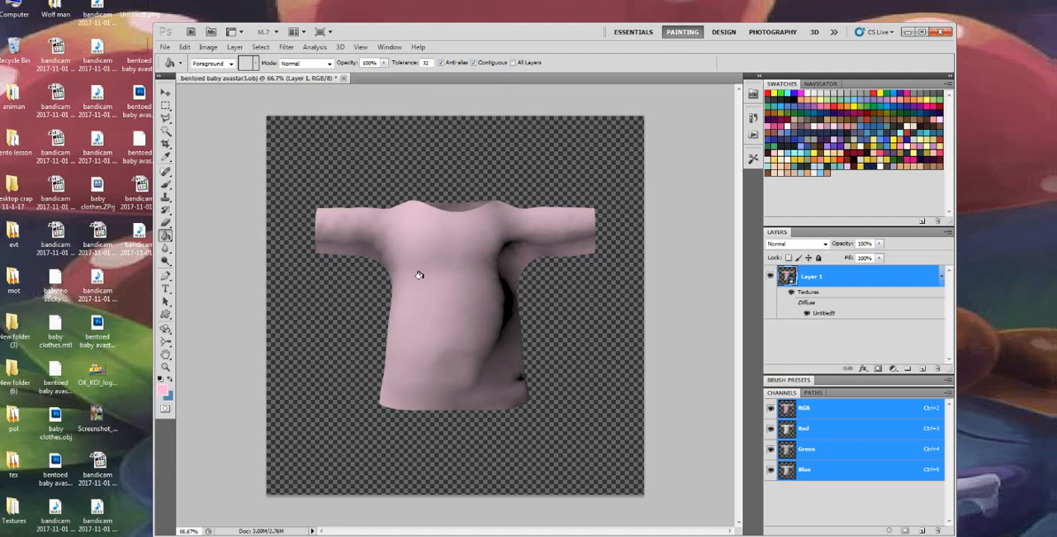
pyautogui.click(166, 329)
pyautogui.moveTo(482, 366); pyautogui.dragTo(483, 374)
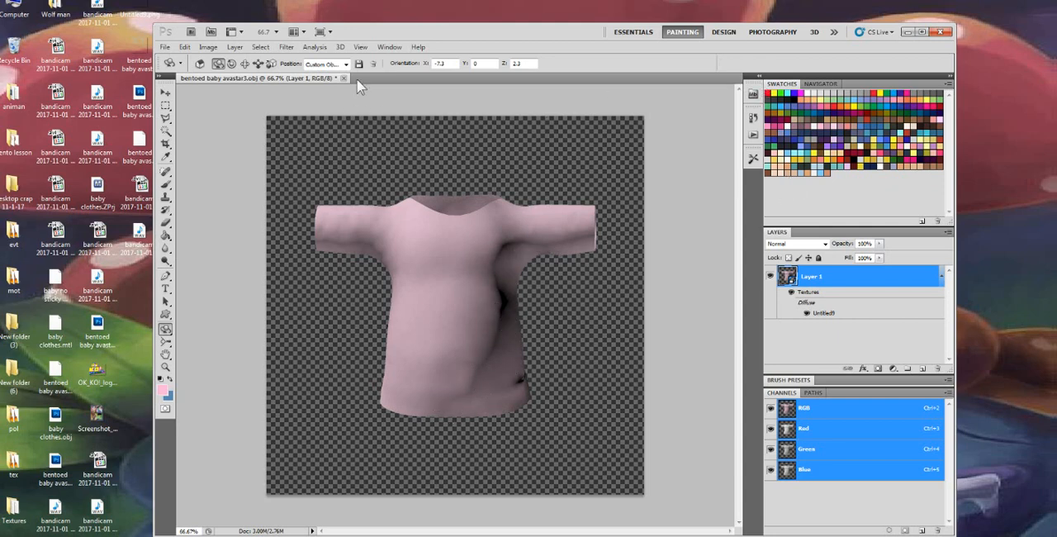
# Show the 3D scene settings and set Infinite Light 1's intensity to about 1.58
pyautogui.click(339, 48)
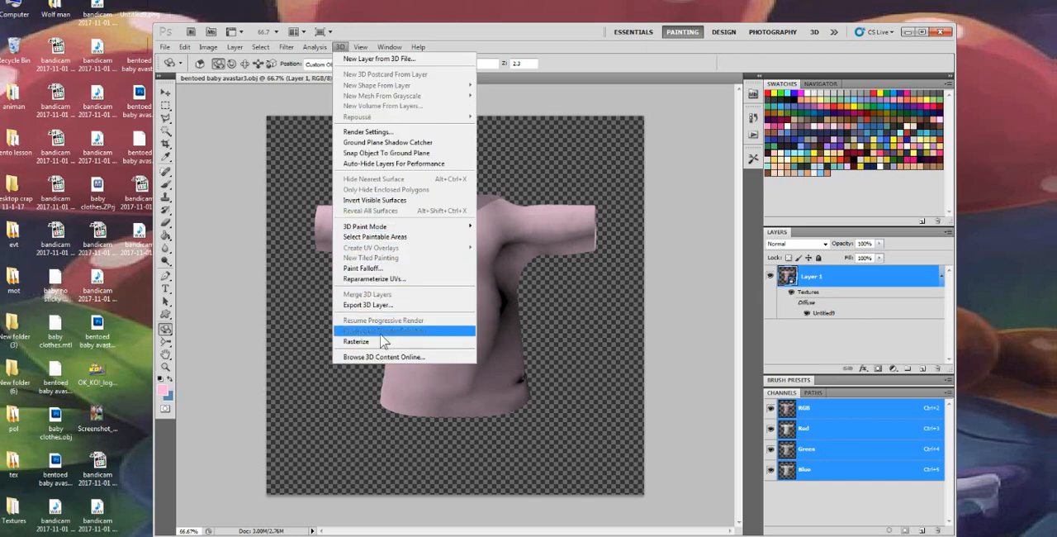
pyautogui.moveTo(365, 52)
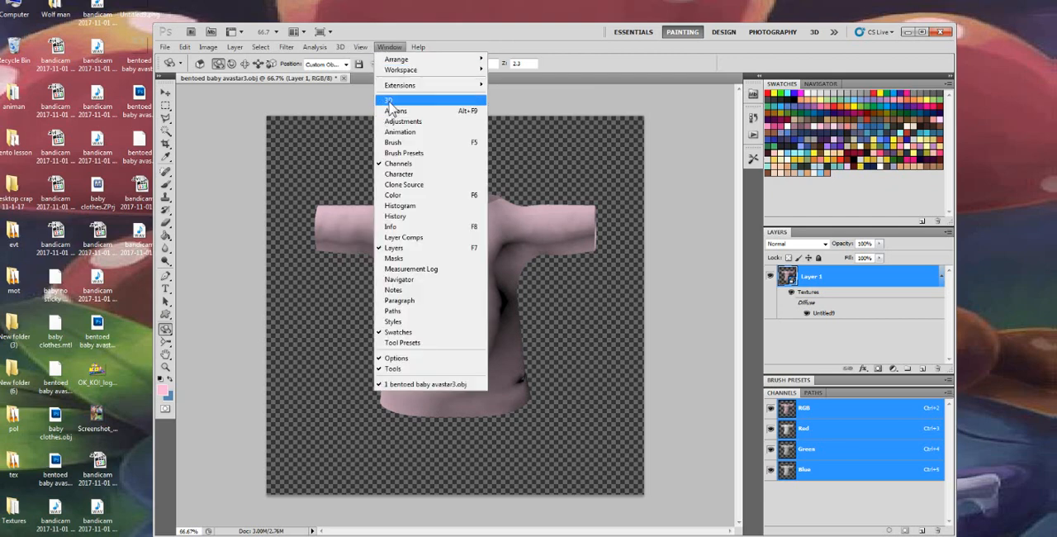
pyautogui.click(392, 101)
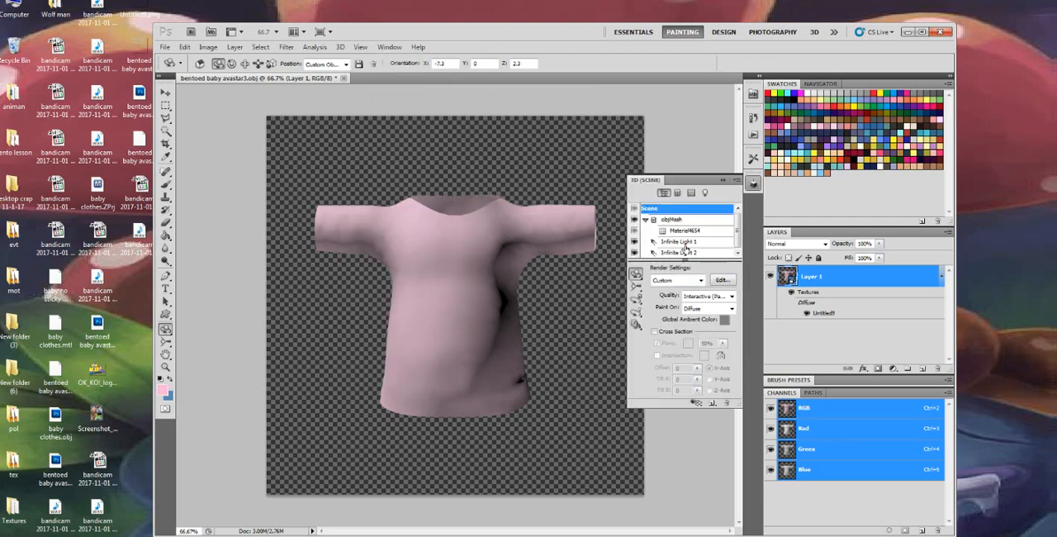
pyautogui.click(686, 242)
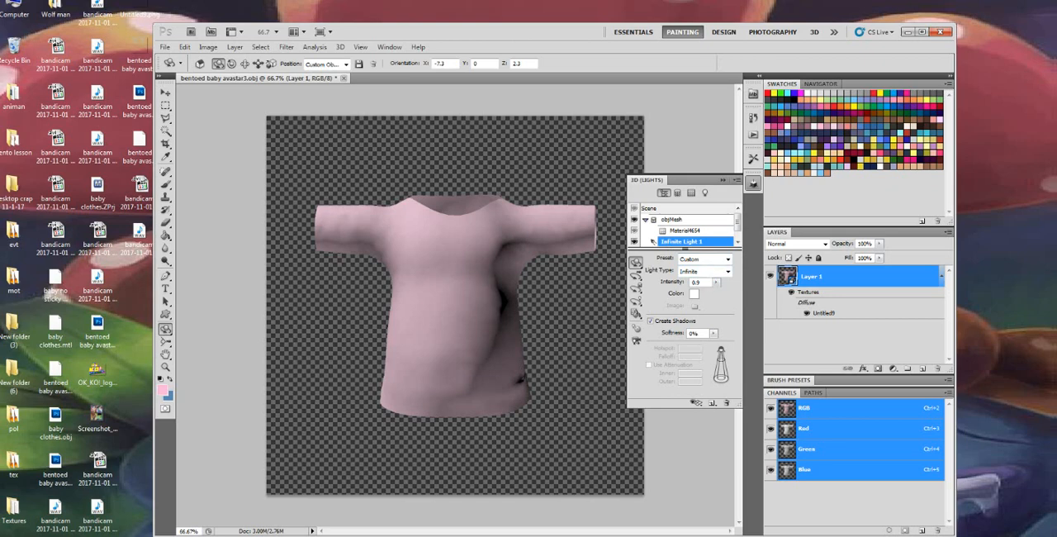
pyautogui.moveTo(716, 283); pyautogui.dragTo(690, 294)
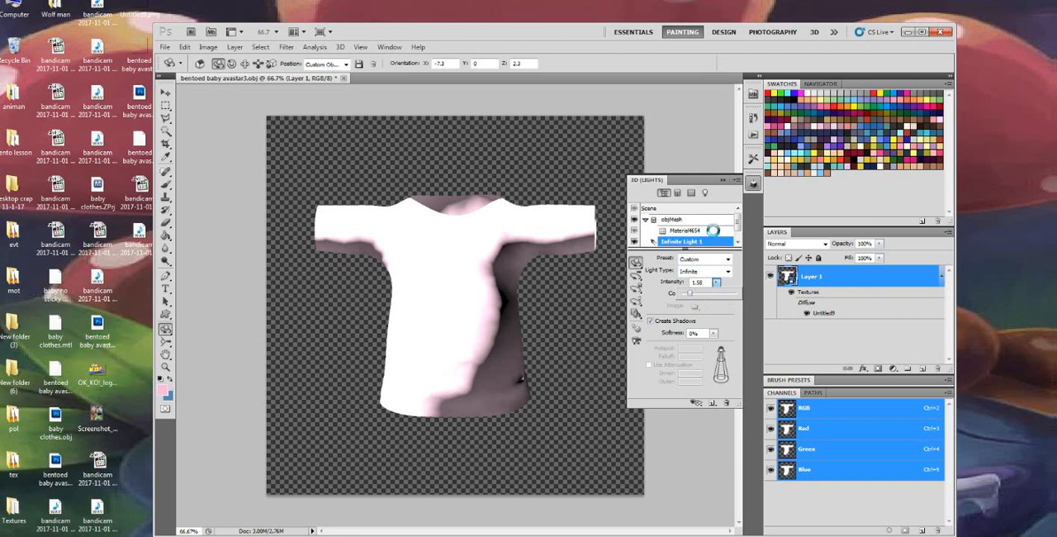
# Set Infinite Light 2's intensity to about 3.17 and turn off its shadow creation
pyautogui.scroll(-1, 710, 231)
pyautogui.click(702, 241)
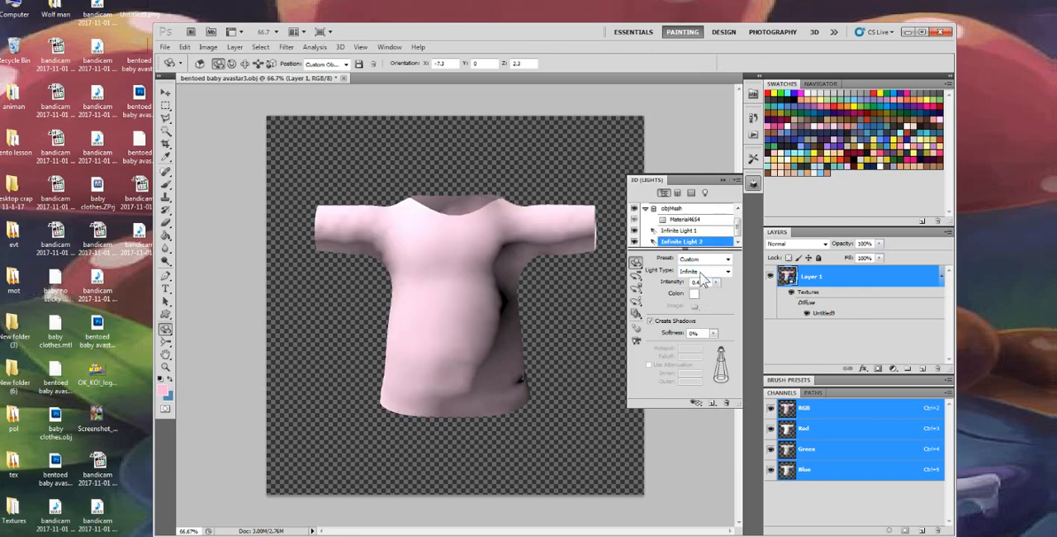
pyautogui.click(715, 284)
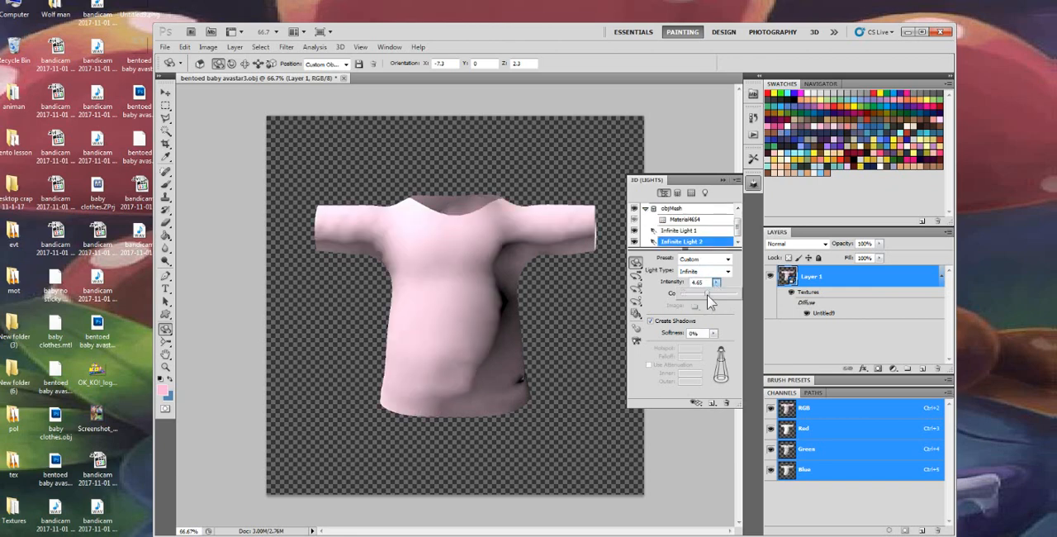
pyautogui.moveTo(707, 295)
pyautogui.mouseDown()
pyautogui.moveTo(715, 301)
pyautogui.moveTo(698, 296)
pyautogui.mouseUp()
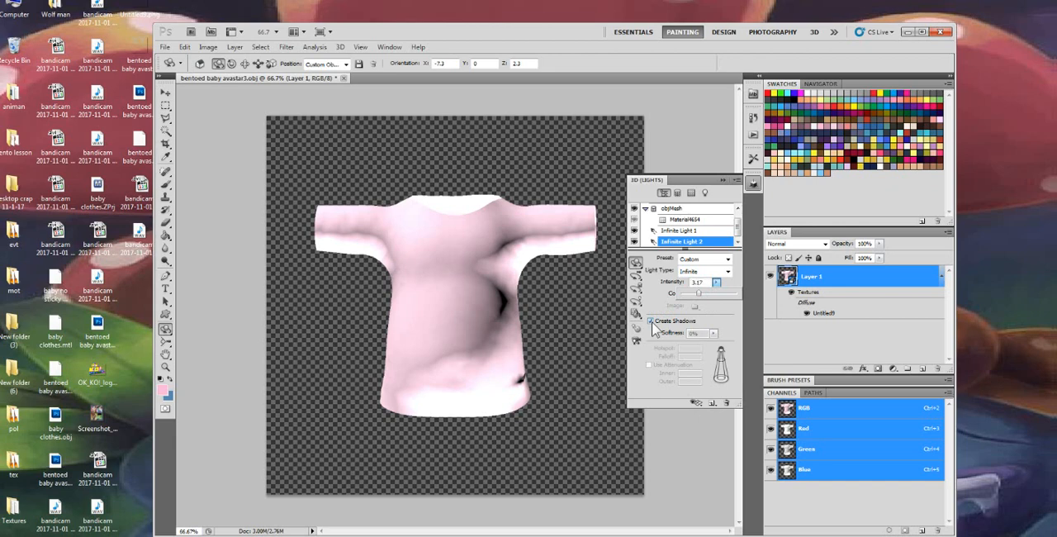
pyautogui.click(651, 321)
pyautogui.click(651, 321)
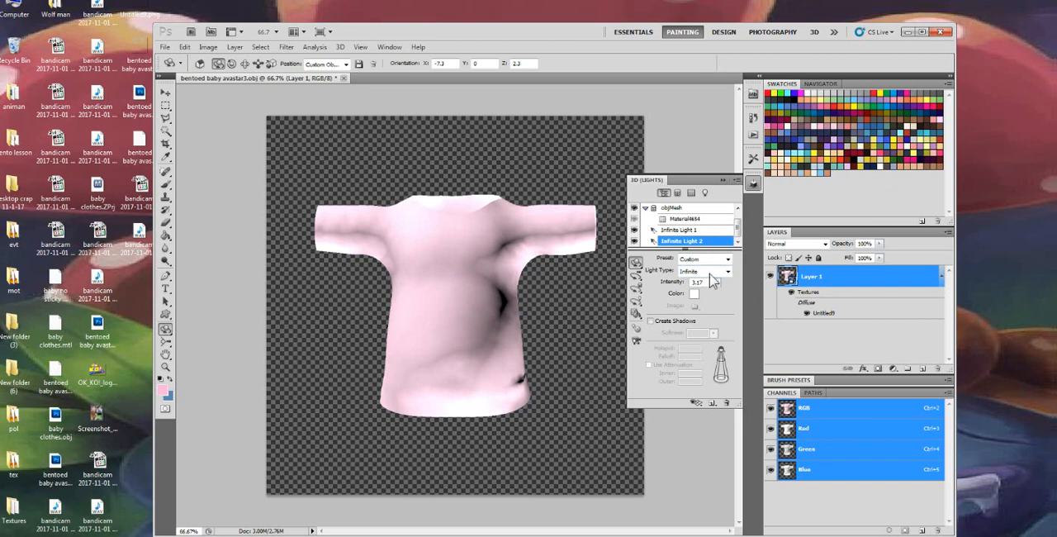
# Rotate and roll the 3D shirt to examine how the lighting falls on it from different angles
pyautogui.moveTo(497, 322)
pyautogui.mouseDown()
pyautogui.moveTo(429, 330)
pyautogui.moveTo(328, 321)
pyautogui.moveTo(323, 311)
pyautogui.moveTo(500, 308)
pyautogui.mouseUp()
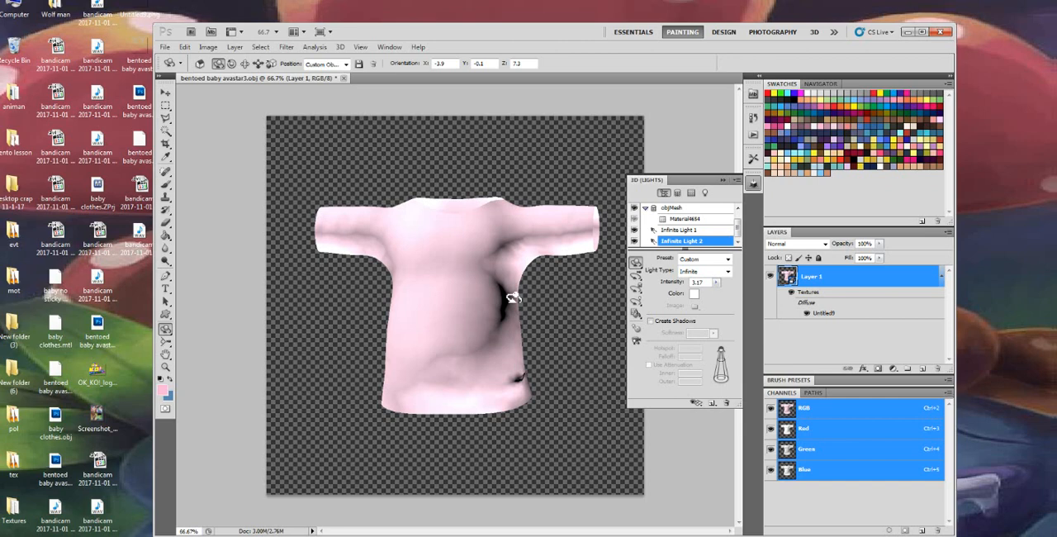
pyautogui.moveTo(490, 312); pyautogui.dragTo(453, 419)
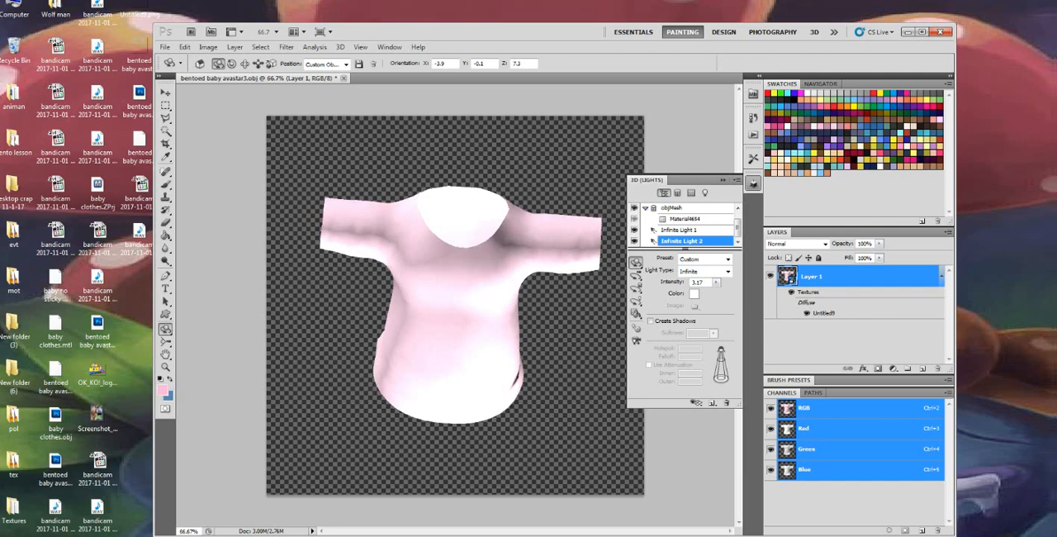
pyautogui.moveTo(479, 299)
pyautogui.mouseDown()
pyautogui.moveTo(469, 302)
pyautogui.moveTo(481, 288)
pyautogui.mouseUp()
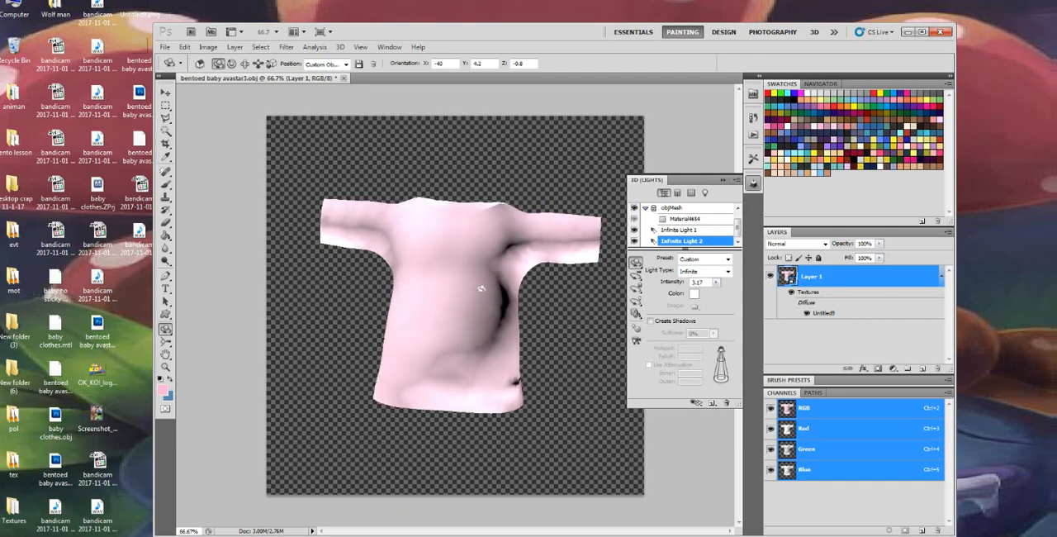
pyautogui.click(166, 331)
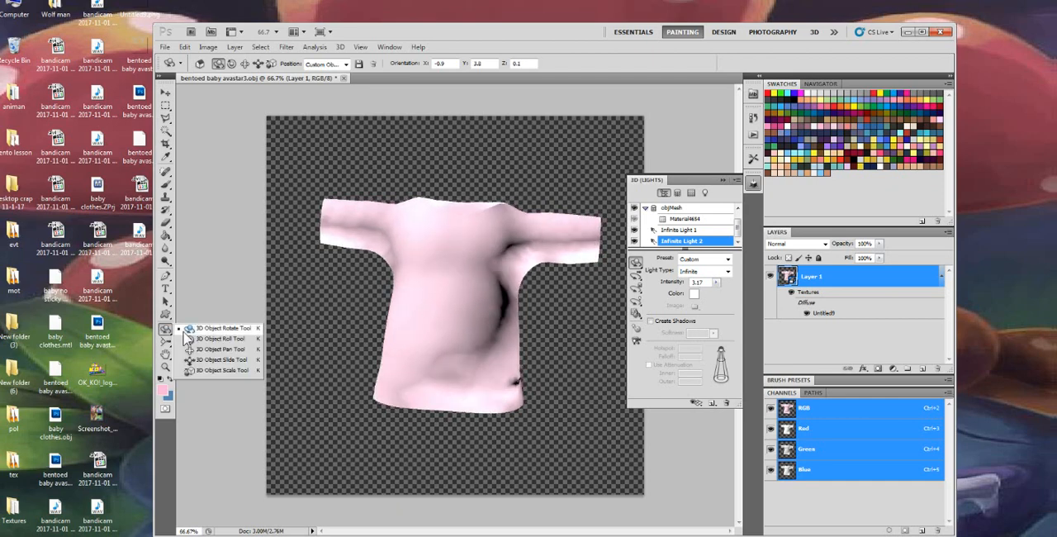
pyautogui.click(210, 339)
pyautogui.moveTo(525, 246); pyautogui.dragTo(519, 241)
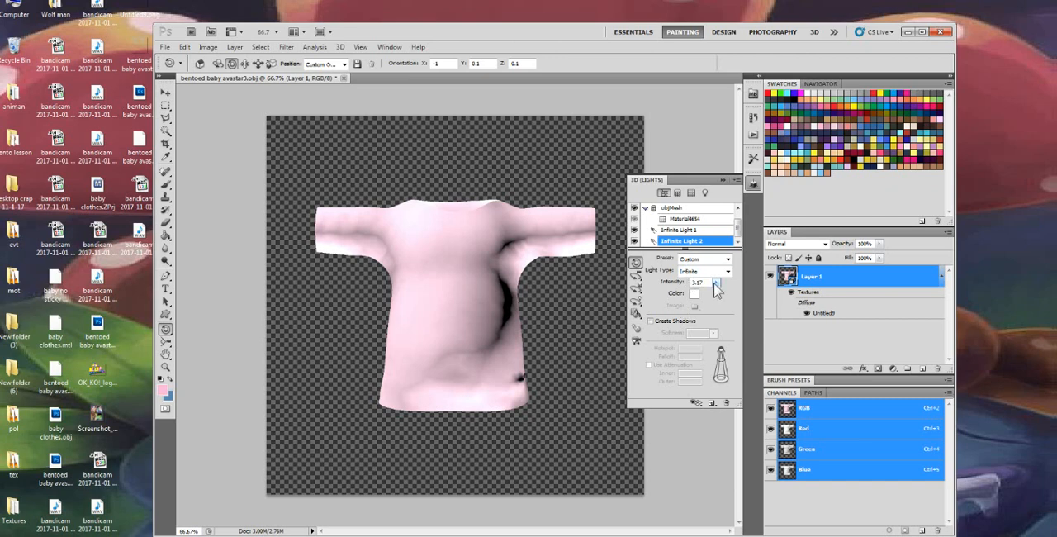
# Set Infinite Light 2's intensity to about 1.78 and put the shirt in Custom Object Position 1
pyautogui.moveTo(715, 287); pyautogui.dragTo(697, 299)
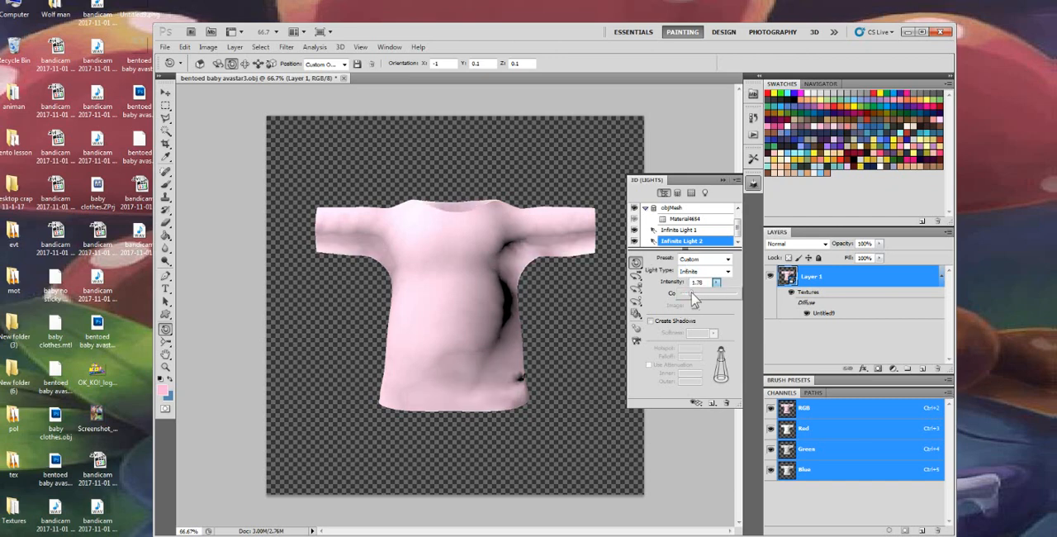
pyautogui.moveTo(691, 293); pyautogui.dragTo(685, 293)
pyautogui.click(450, 330)
pyautogui.moveTo(450, 329); pyautogui.dragTo(464, 322)
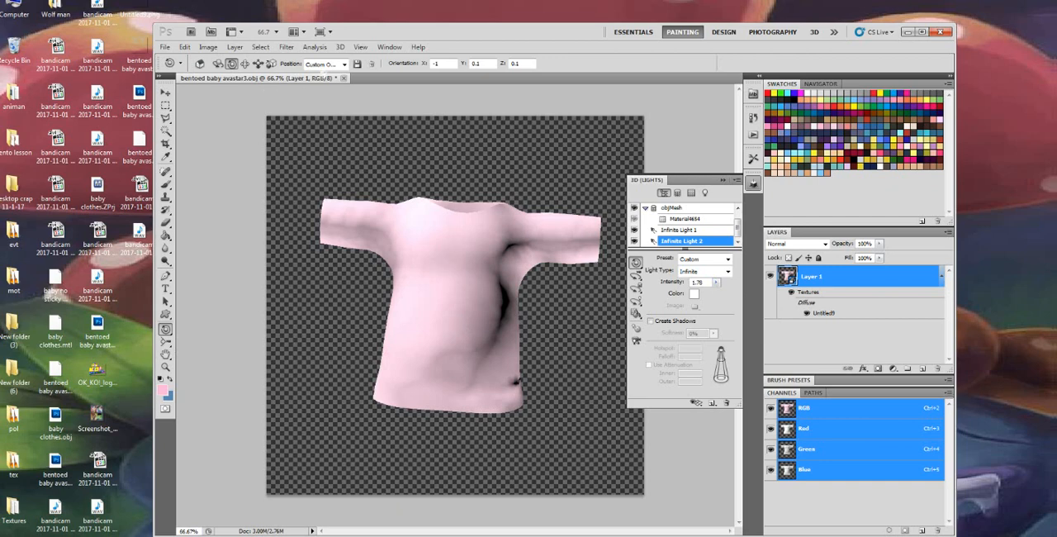
pyautogui.click(345, 64)
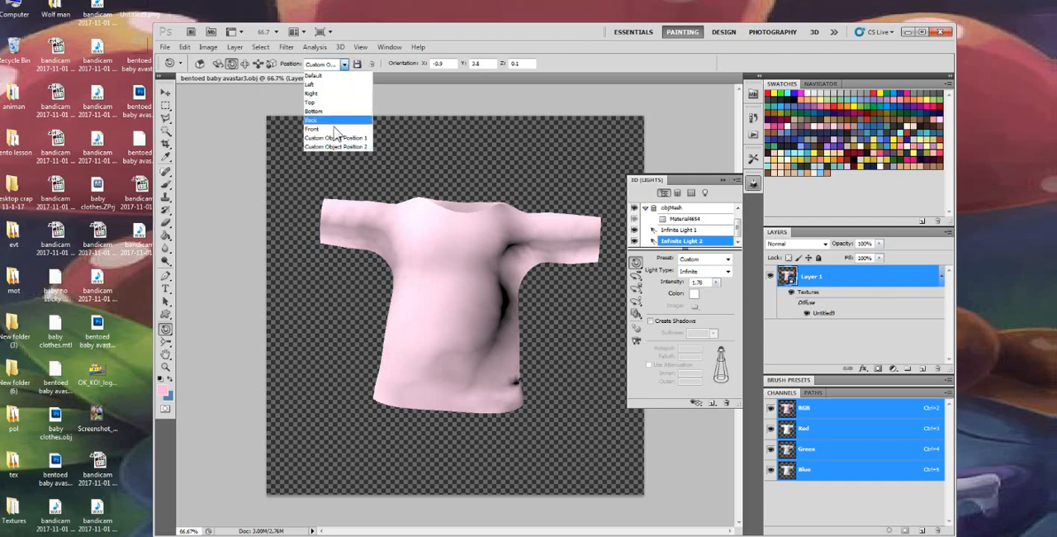
pyautogui.click(334, 138)
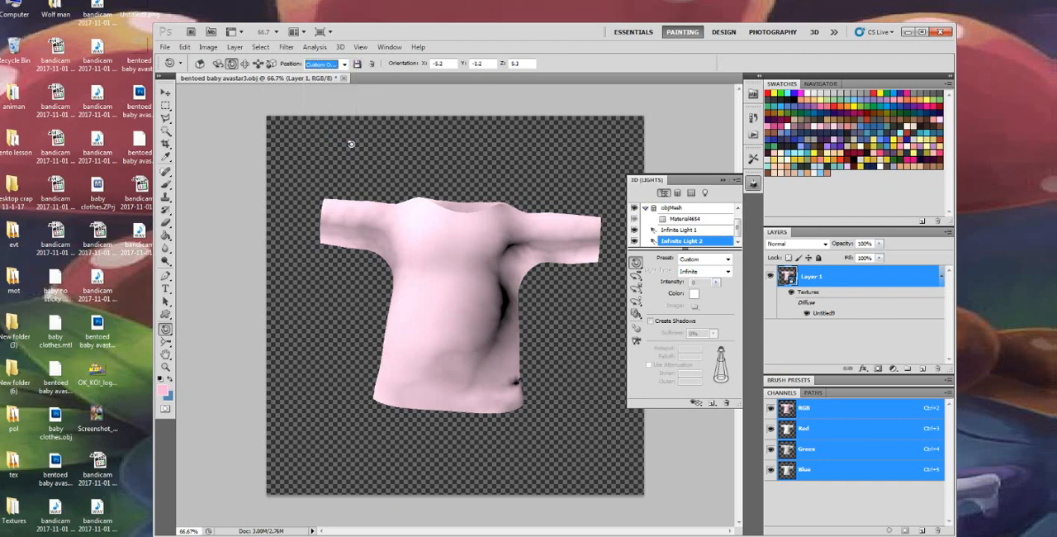
# Paint a broad wavy light-pink stroke down the shirt's front with a 63 px hard brush
pyautogui.click(164, 186)
pyautogui.rightClick(413, 240)
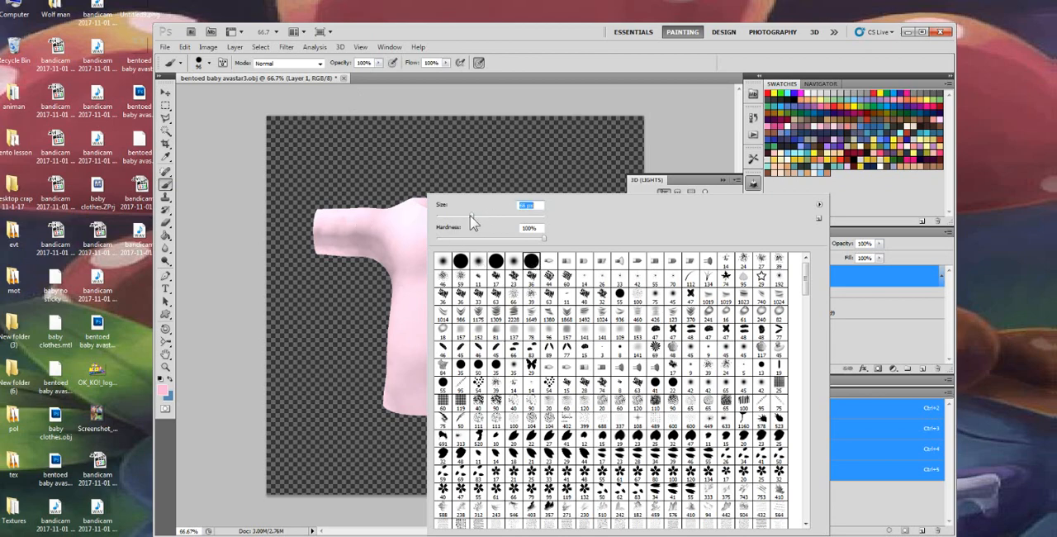
pyautogui.click(406, 265)
pyautogui.moveTo(428, 314)
pyautogui.mouseDown()
pyautogui.moveTo(449, 331)
pyautogui.moveTo(448, 356)
pyautogui.moveTo(519, 395)
pyautogui.mouseUp()
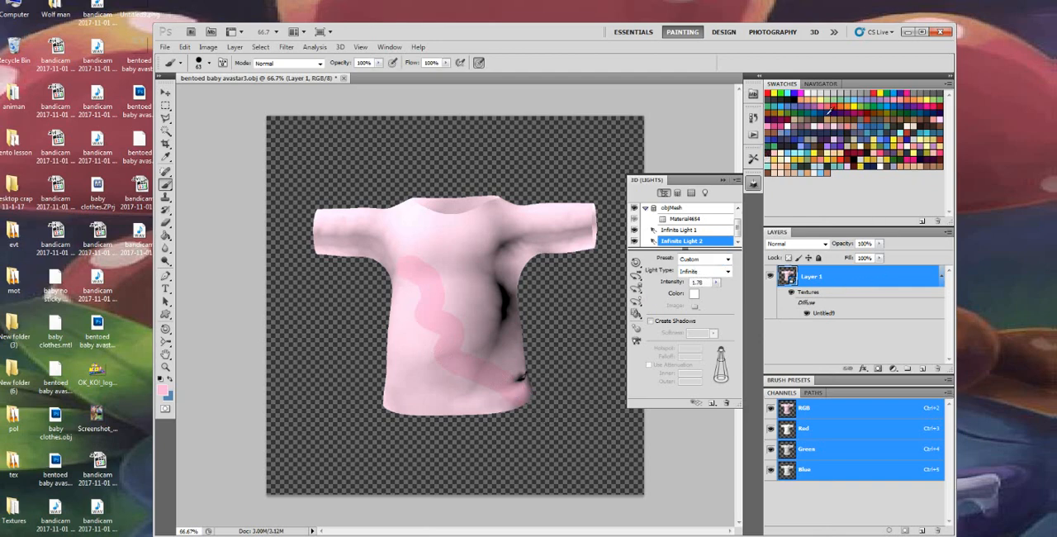
# Paint a wavy dark-pink diagonal stroke from the shirt's chest to its hem with a 34 px brush
pyautogui.click(789, 124)
pyautogui.rightClick(432, 245)
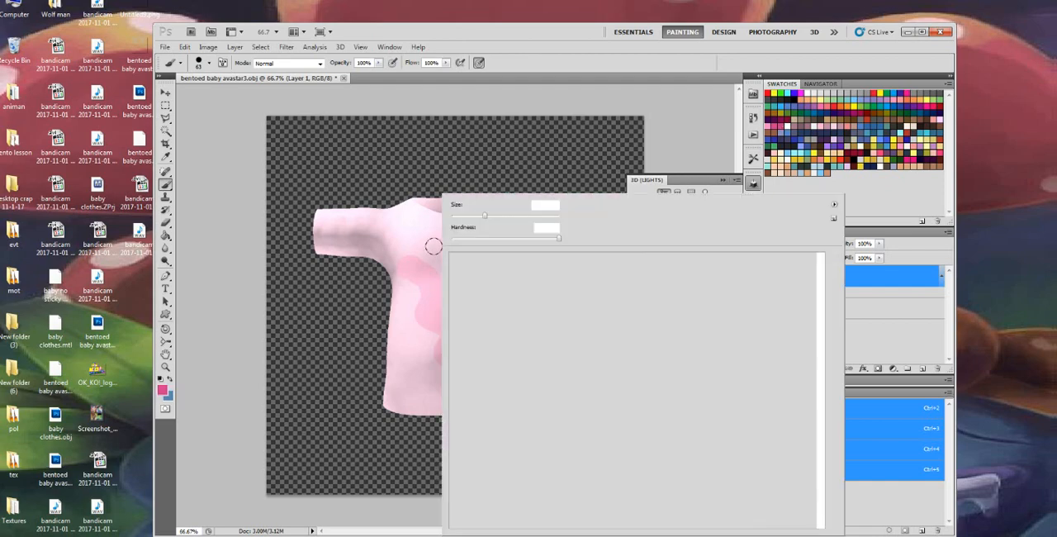
pyautogui.click(428, 244)
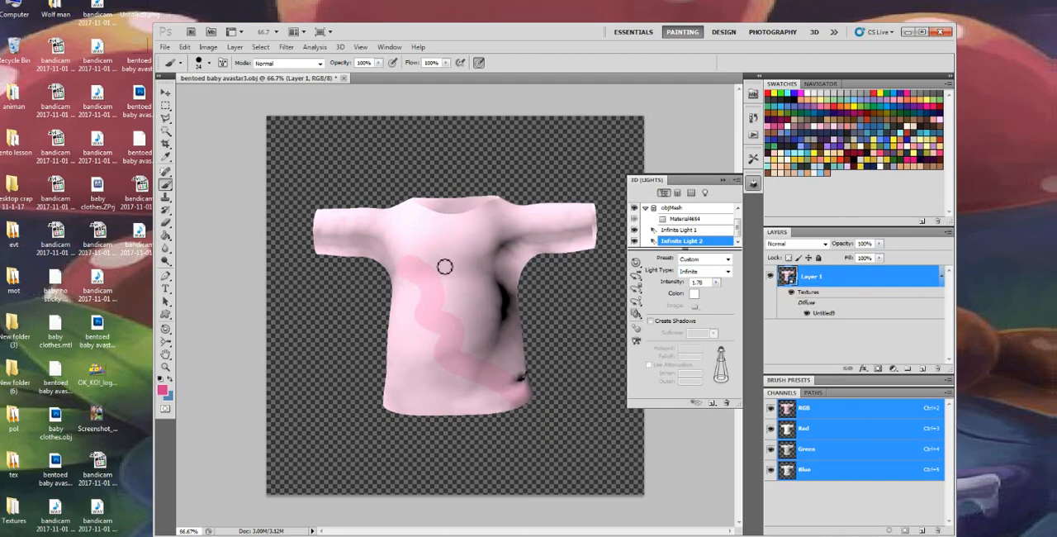
pyautogui.moveTo(473, 321); pyautogui.dragTo(516, 393)
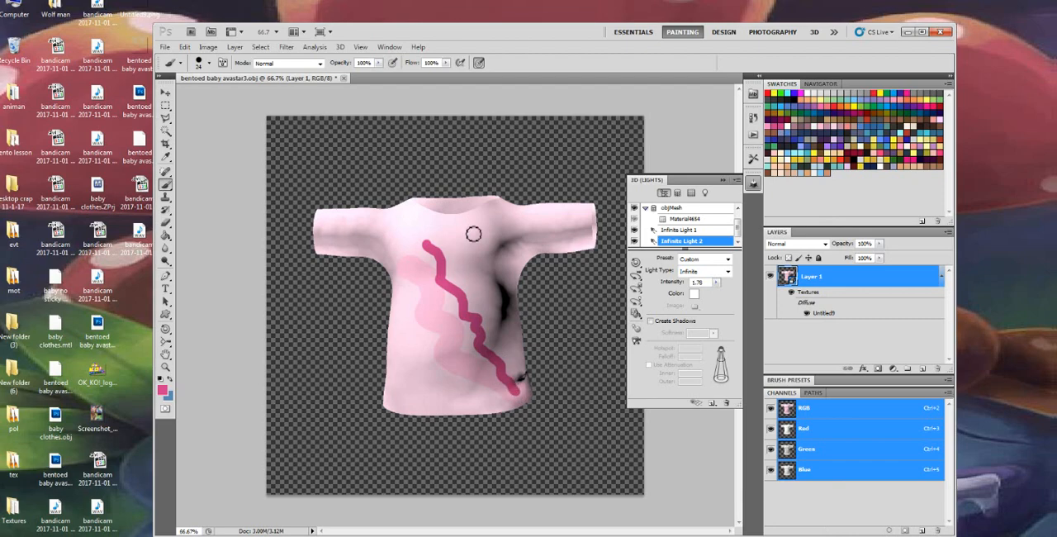
# Draw a thin wavy dark-pink line beside the diagonal stroke with the Pencil tool at 11 px
pyautogui.rightClick(470, 250)
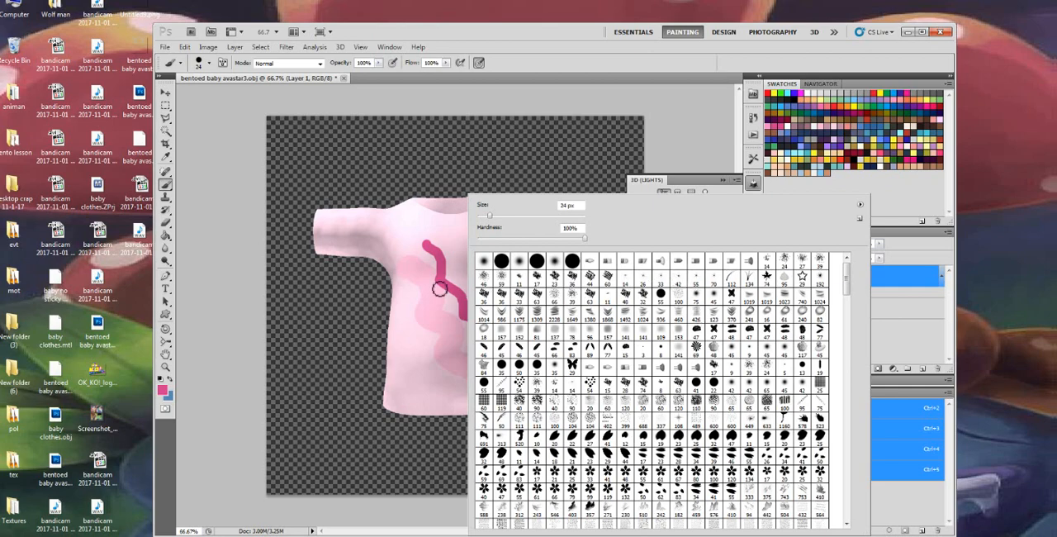
pyautogui.click(167, 185)
pyautogui.click(202, 193)
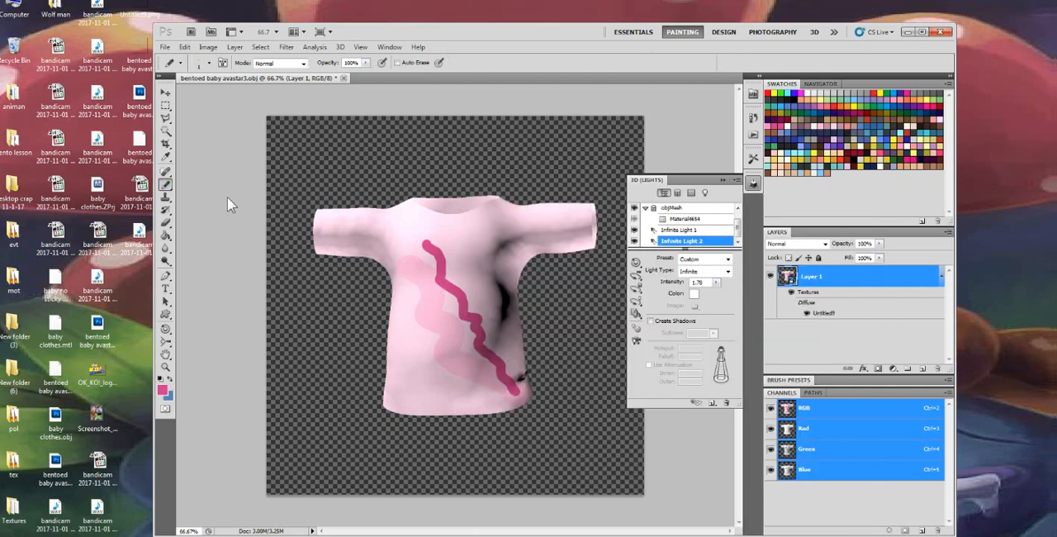
pyautogui.rightClick(475, 242)
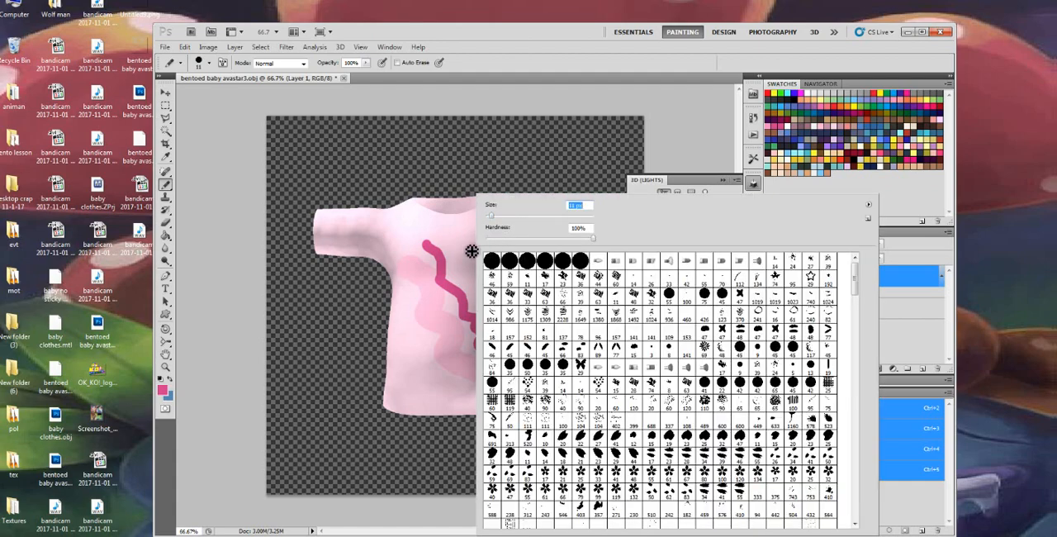
pyautogui.moveTo(452, 233)
pyautogui.mouseDown()
pyautogui.moveTo(470, 241)
pyautogui.moveTo(471, 265)
pyautogui.moveTo(506, 317)
pyautogui.mouseUp()
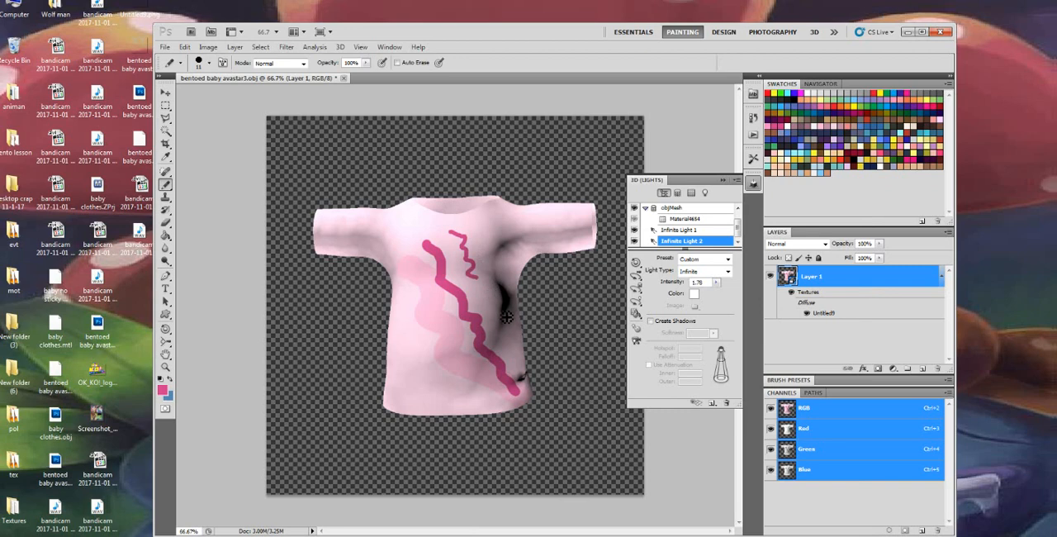
# Zoom the 3D camera in on the painted strokes and collapse the 3D lights settings
pyautogui.click(165, 341)
pyautogui.moveTo(430, 273); pyautogui.dragTo(457, 75)
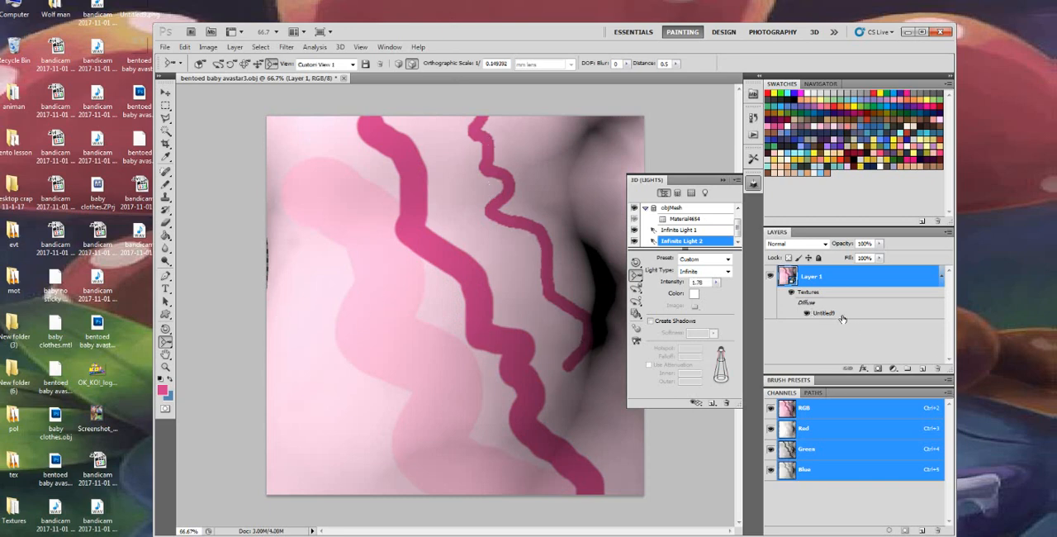
pyautogui.click(723, 180)
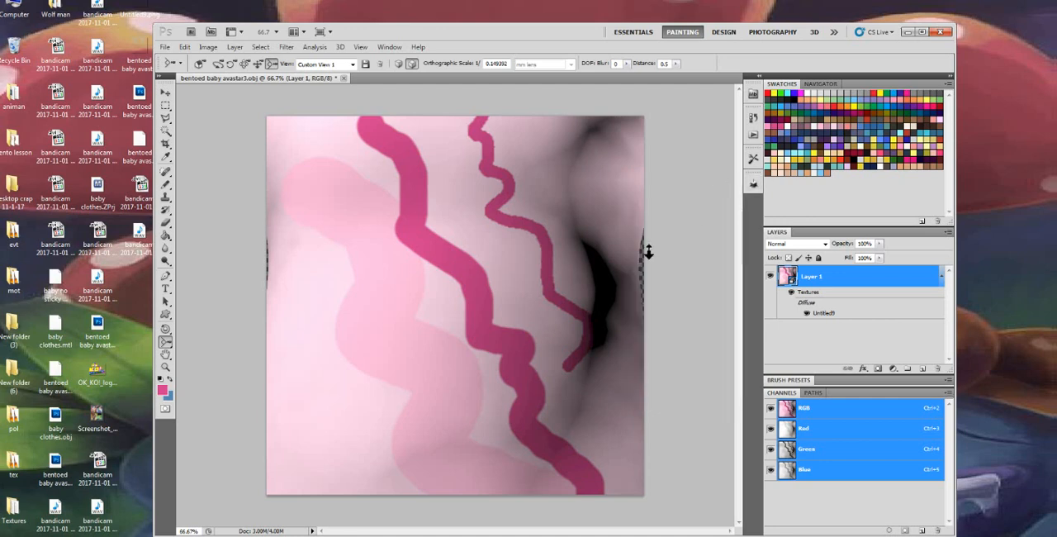
# Paint a thin wavy dark-pink line between the two existing dark strokes down to the lower hem with a 24 px brush
pyautogui.moveTo(507, 357); pyautogui.dragTo(490, 374)
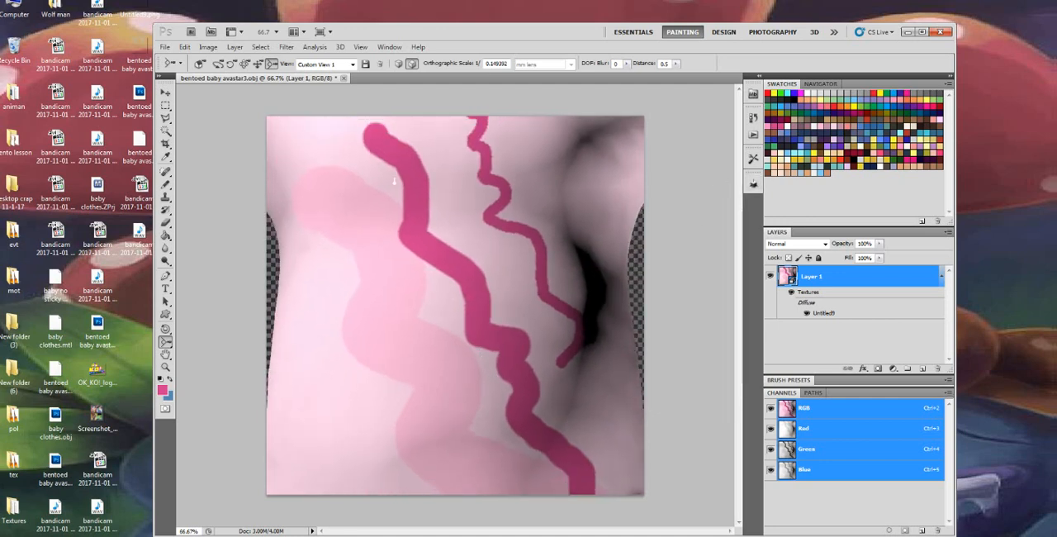
pyautogui.click(166, 185)
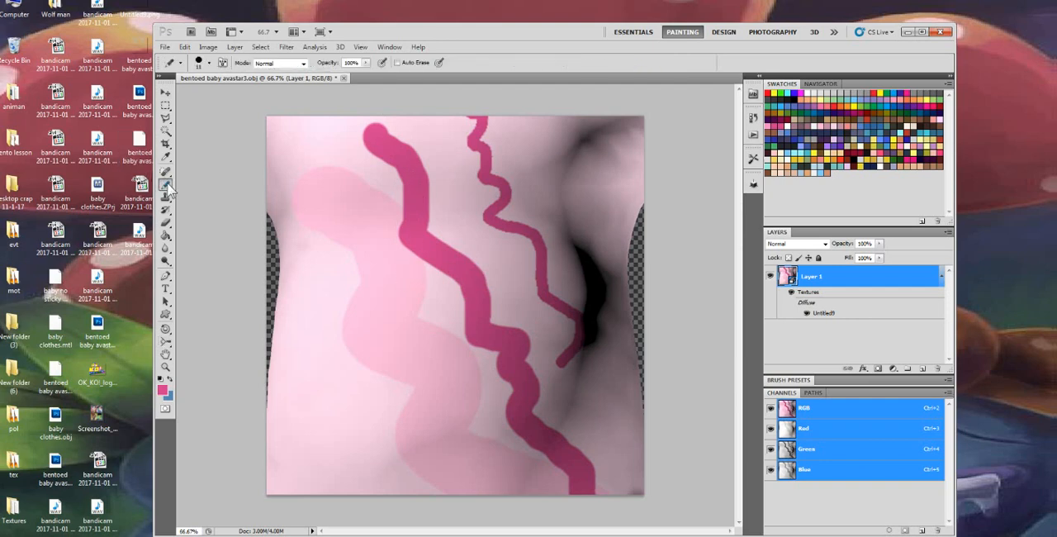
pyautogui.moveTo(166, 185); pyautogui.dragTo(214, 183)
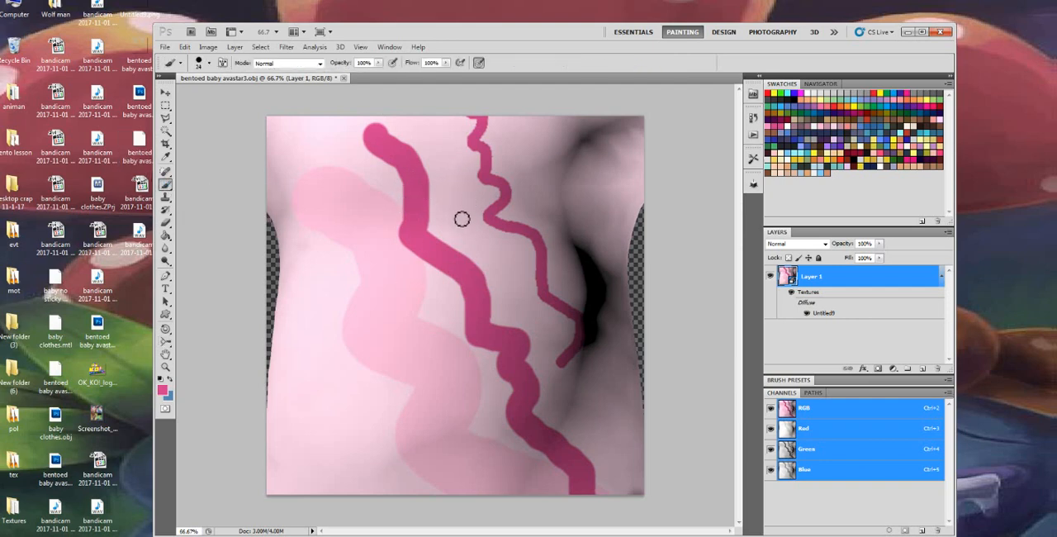
pyautogui.moveTo(450, 169)
pyautogui.mouseDown()
pyautogui.moveTo(536, 340)
pyautogui.moveTo(552, 419)
pyautogui.mouseUp()
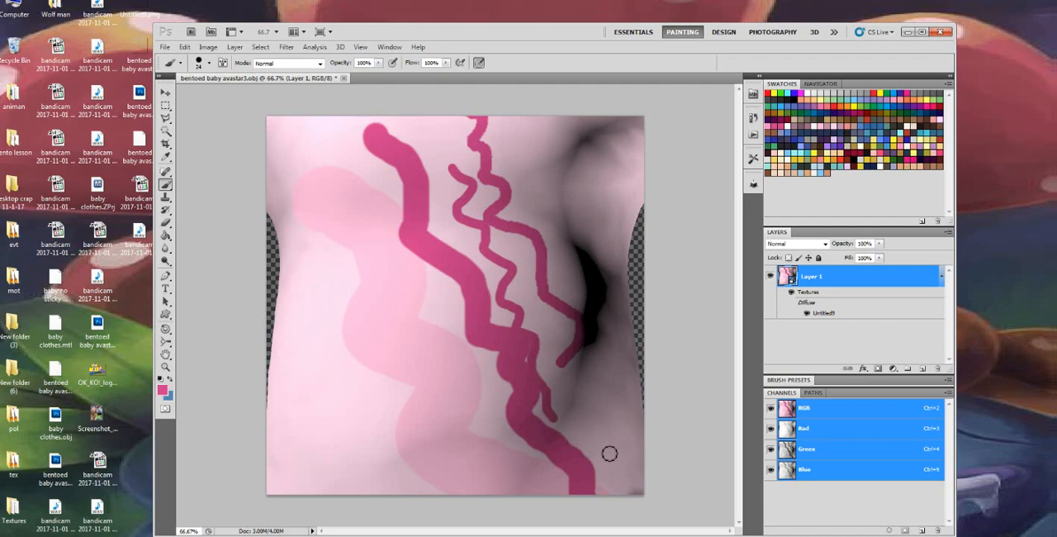
pyautogui.moveTo(609, 454); pyautogui.dragTo(573, 432)
# Erase the thin wavy lines beside the thick diagonal stroke on the shirt's chest with the Eraser
pyautogui.click(166, 222)
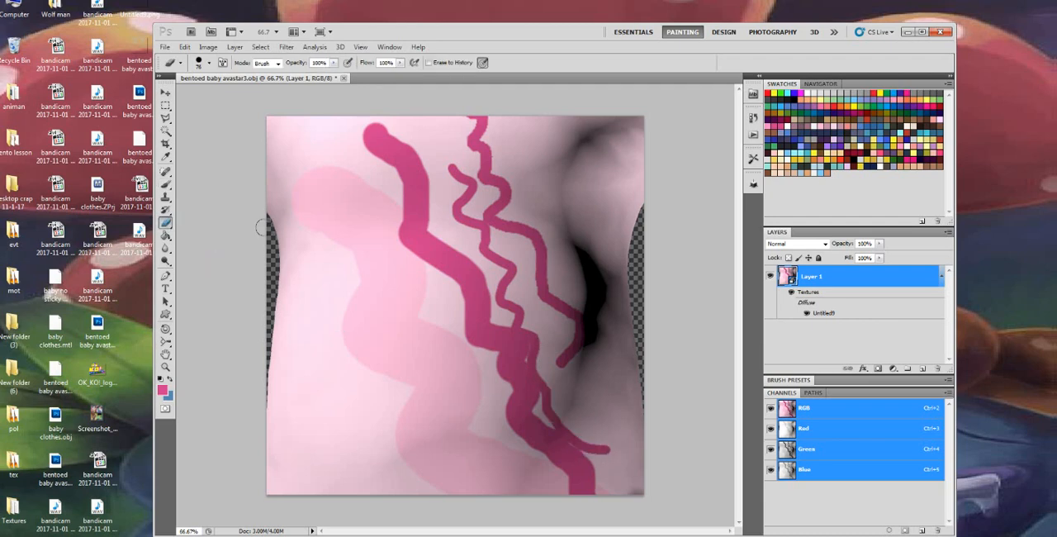
pyautogui.moveTo(446, 180)
pyautogui.mouseDown()
pyautogui.moveTo(465, 250)
pyautogui.moveTo(445, 152)
pyautogui.moveTo(533, 314)
pyautogui.moveTo(478, 124)
pyautogui.moveTo(543, 271)
pyautogui.moveTo(480, 123)
pyautogui.moveTo(528, 292)
pyautogui.mouseUp()
pyautogui.moveTo(478, 126)
pyautogui.mouseDown()
pyautogui.moveTo(523, 255)
pyautogui.moveTo(545, 286)
pyautogui.moveTo(532, 336)
pyautogui.moveTo(493, 299)
pyautogui.moveTo(507, 289)
pyautogui.mouseUp()
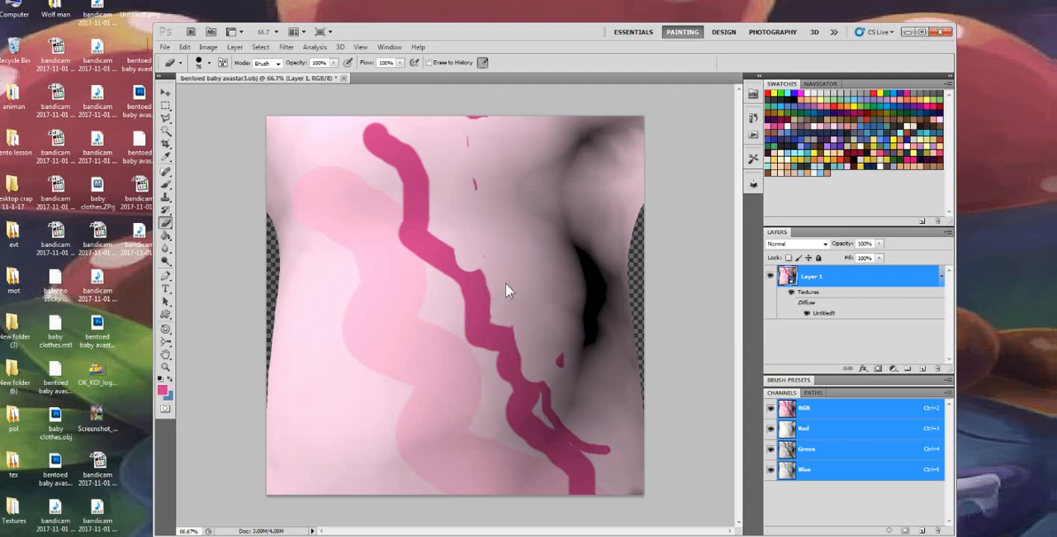
pyautogui.moveTo(471, 146); pyautogui.dragTo(467, 205)
# Open the shirt's diffuse texture, hide the painted Layer 2 and add a new empty layer, saving the texture on closing
pyautogui.click(165, 341)
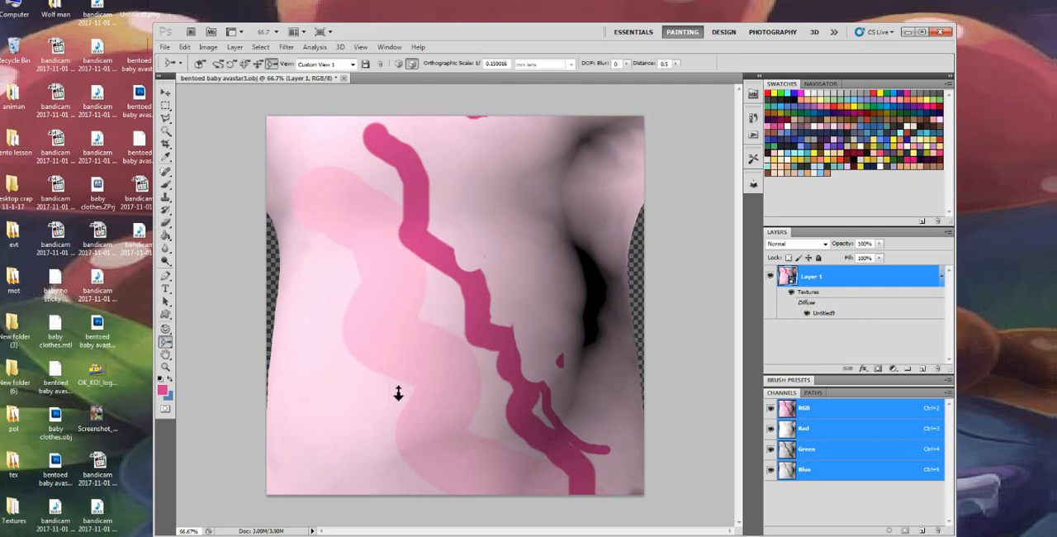
pyautogui.moveTo(430, 374); pyautogui.dragTo(581, 434)
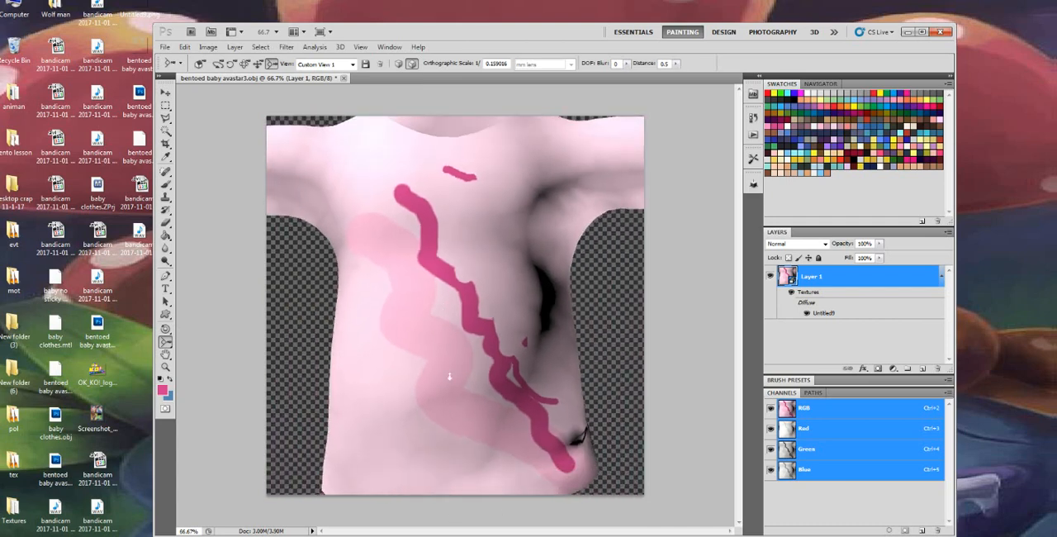
pyautogui.moveTo(451, 385); pyautogui.dragTo(452, 400)
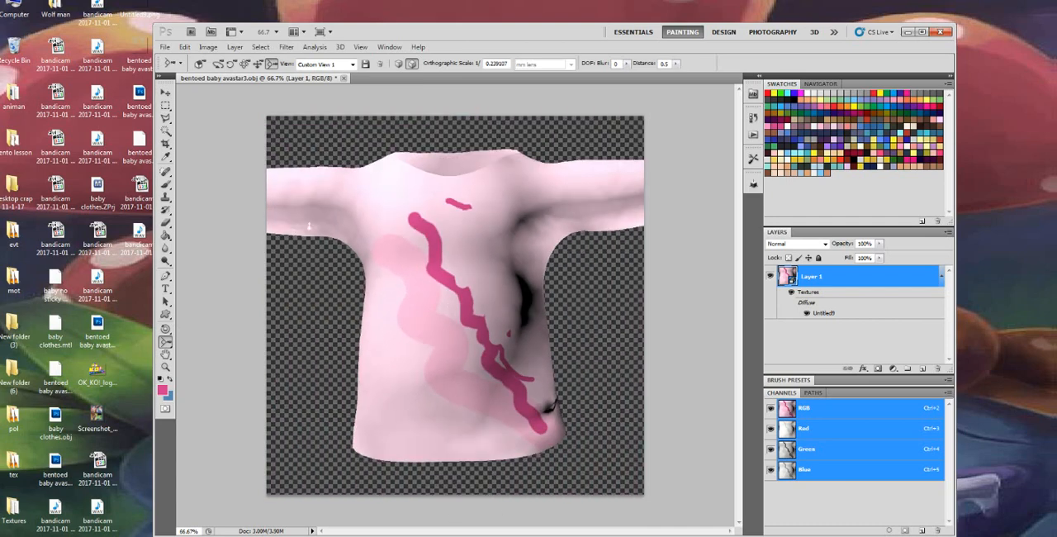
pyautogui.doubleClick(830, 314)
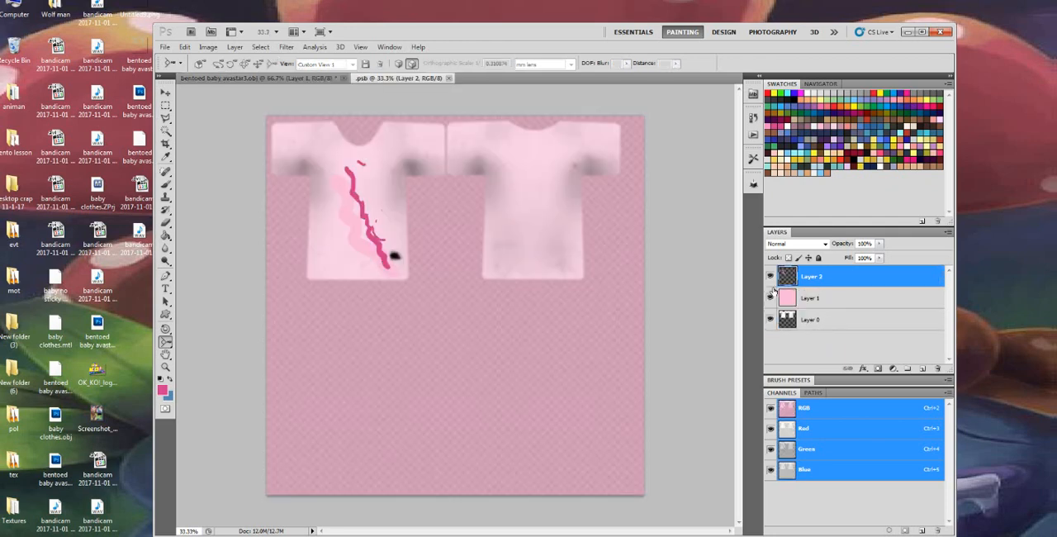
pyautogui.click(769, 276)
pyautogui.click(923, 369)
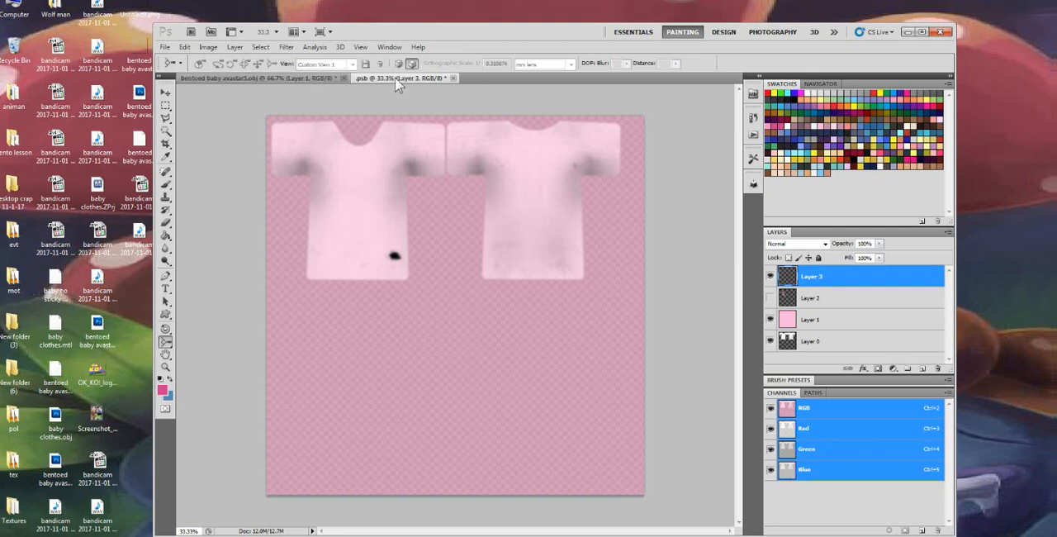
pyautogui.click(453, 76)
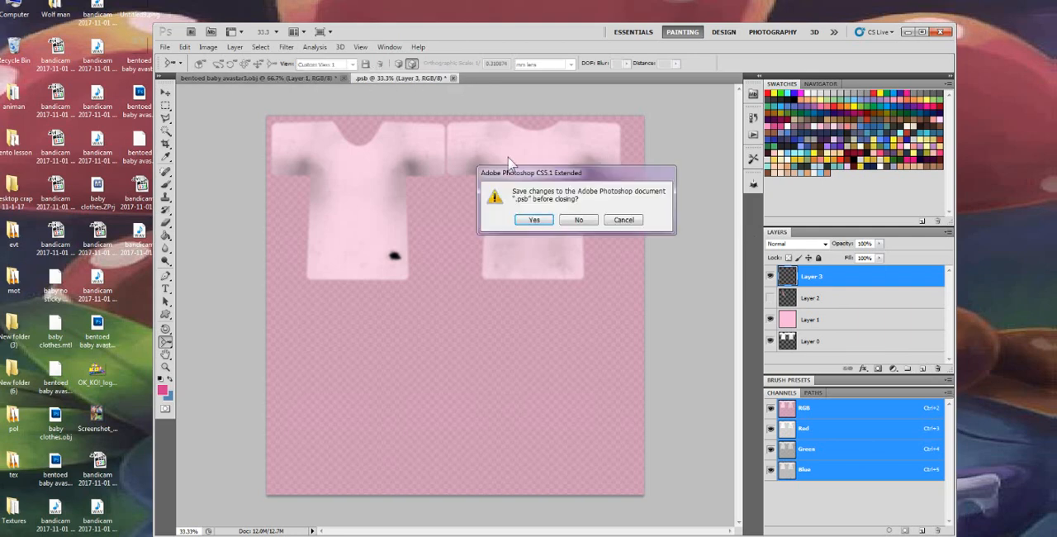
pyautogui.click(541, 220)
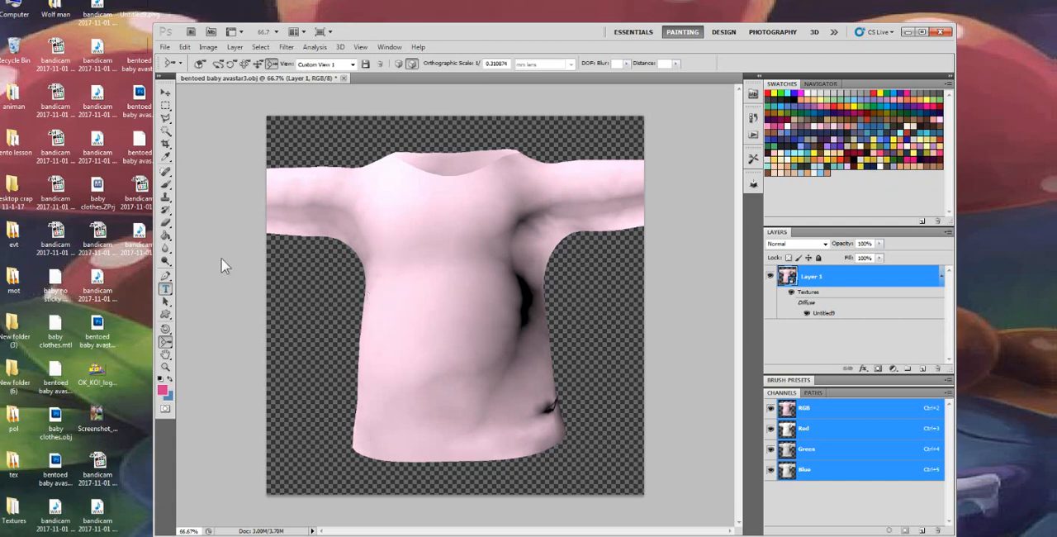
# Create a text box across the shirt's chest and enter "Baby!" in Permanent Marker
pyautogui.click(165, 289)
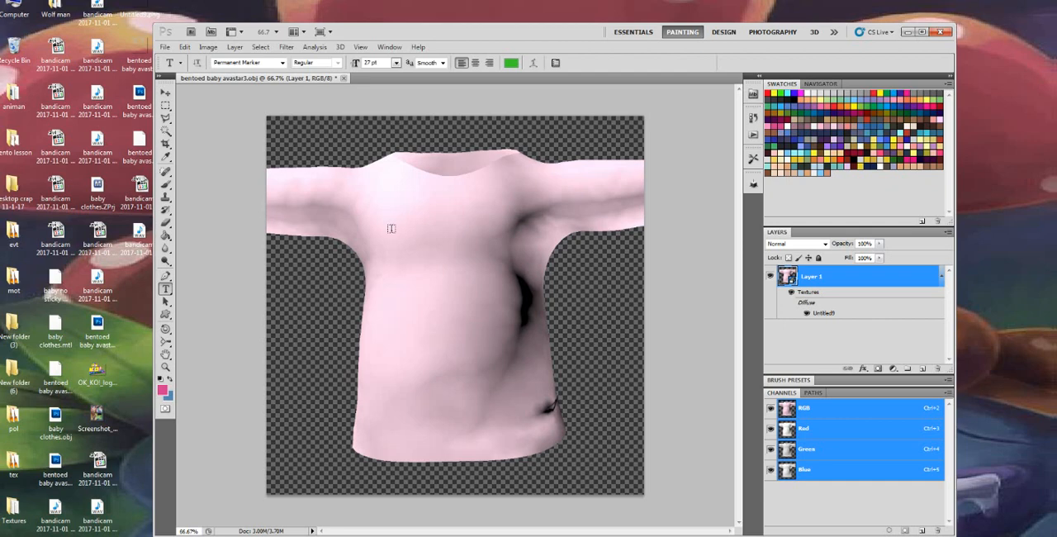
pyautogui.moveTo(365, 225); pyautogui.dragTo(540, 311)
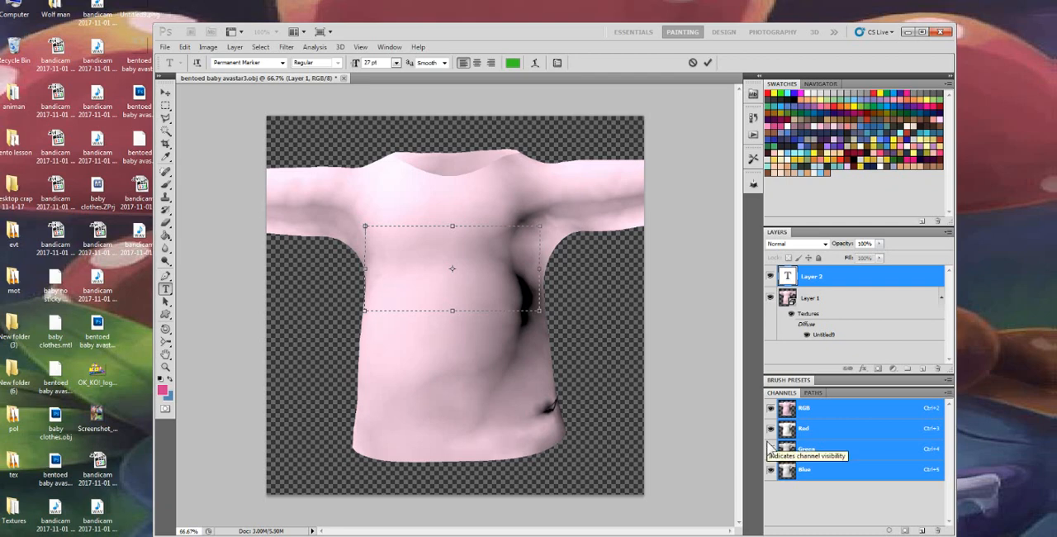
pyautogui.hotkey('ctrl', 'a')
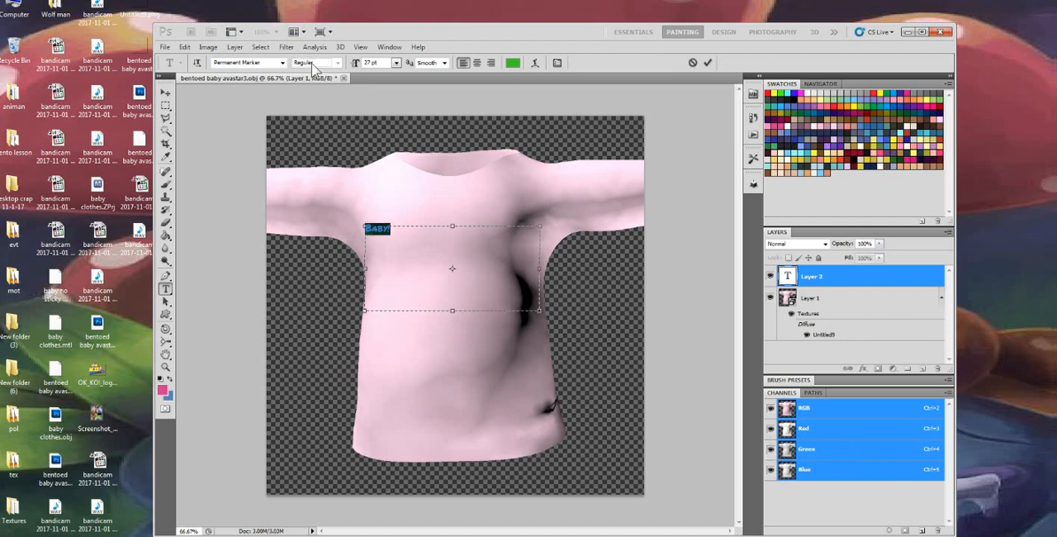
# Enlarge the "Baby!" text to 137 pt
pyautogui.click(397, 66)
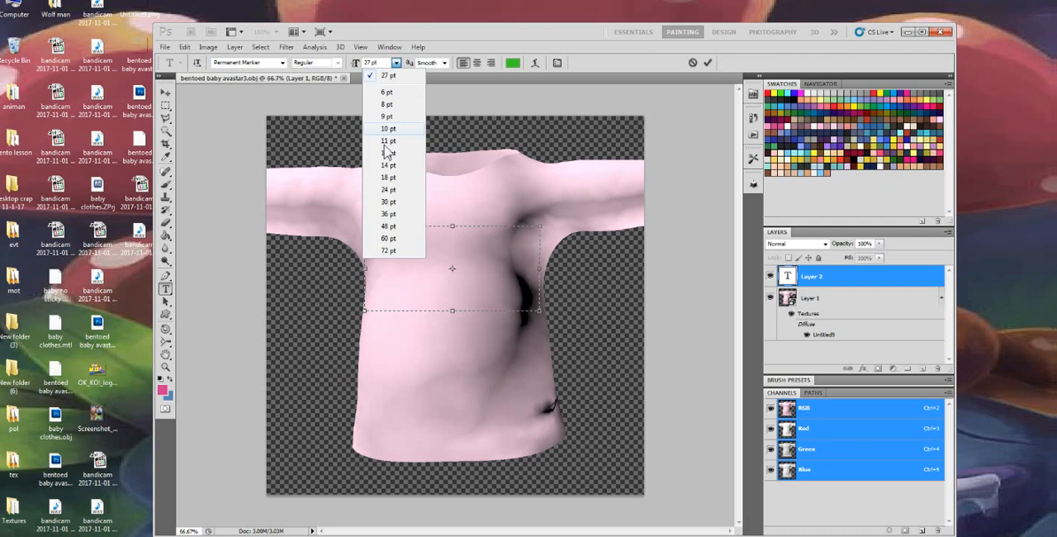
pyautogui.click(397, 213)
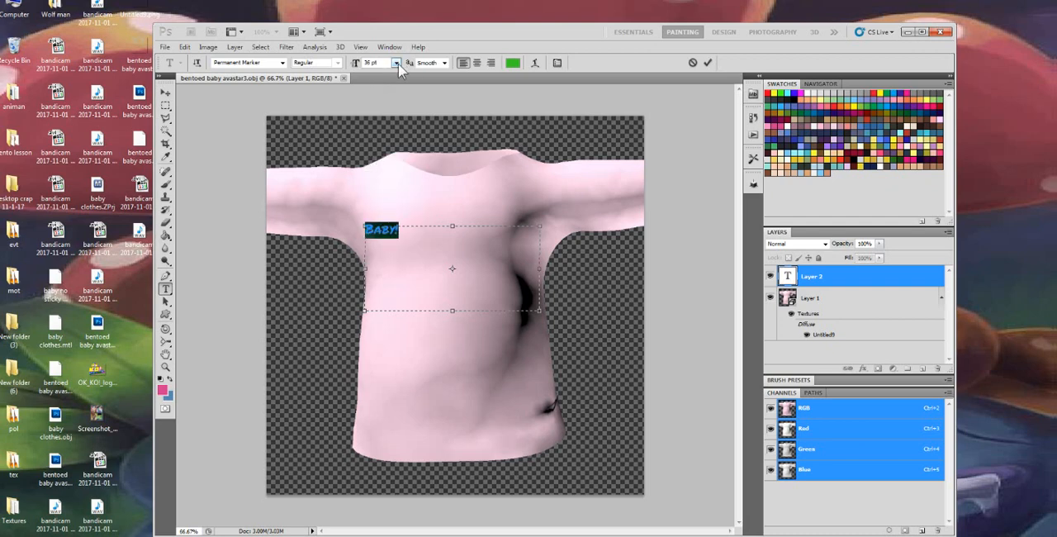
pyautogui.click(398, 64)
pyautogui.click(404, 246)
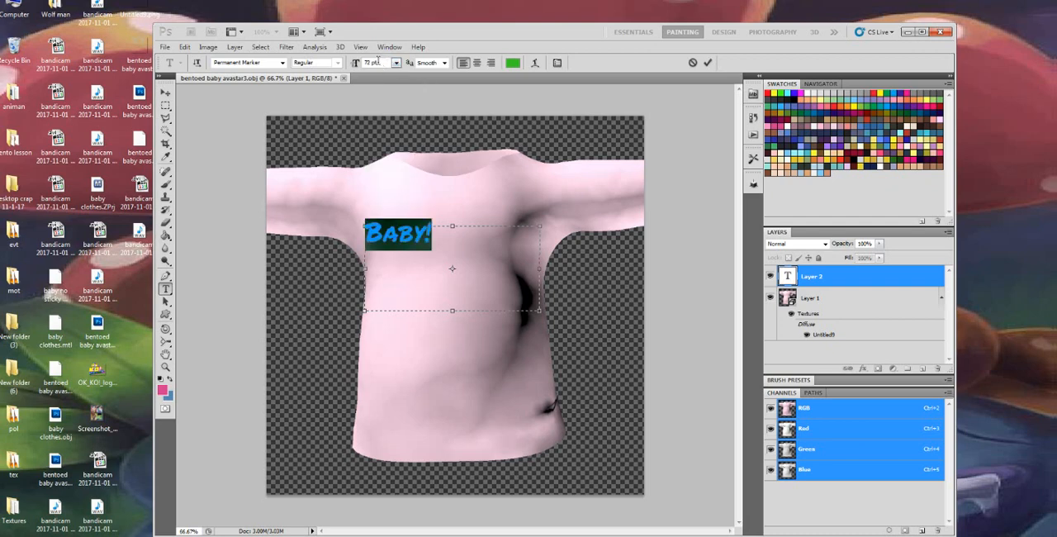
pyautogui.scroll(20, 384, 64)
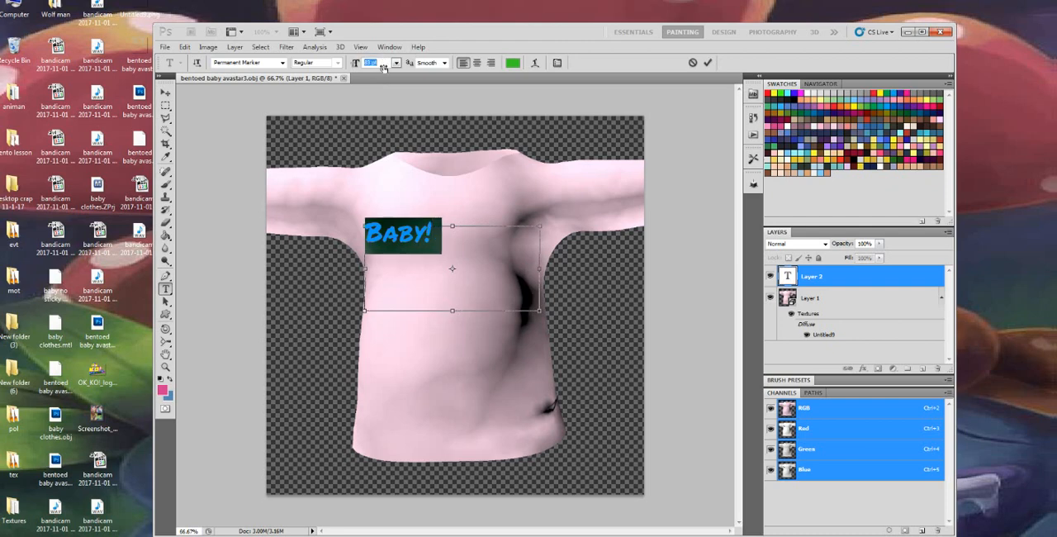
pyautogui.moveTo(383, 67); pyautogui.dragTo(399, 157)
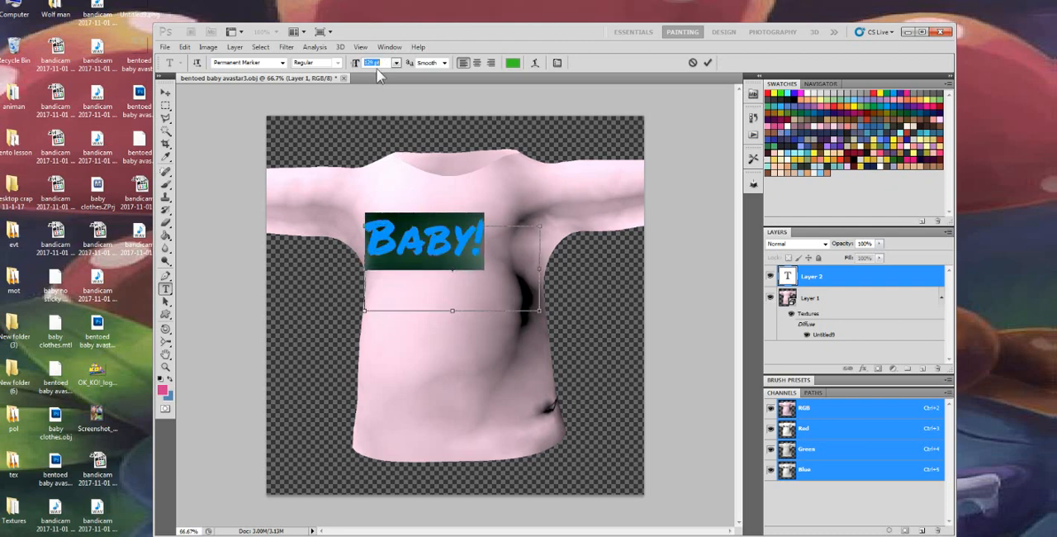
pyautogui.moveTo(383, 65); pyautogui.dragTo(490, 233)
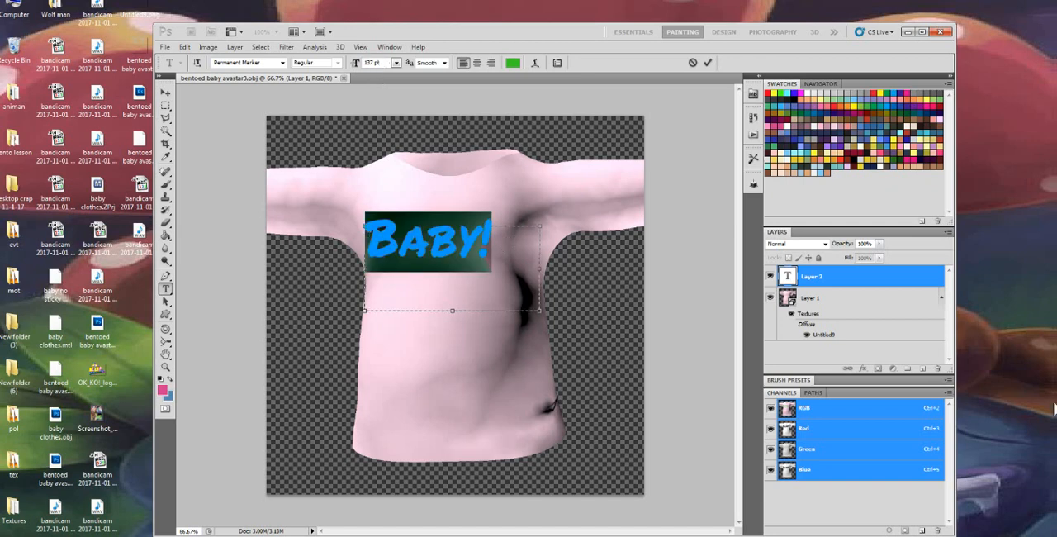
# Replace the chest text with "BULMA" and set its size to 121 pt
pyautogui.write('B')
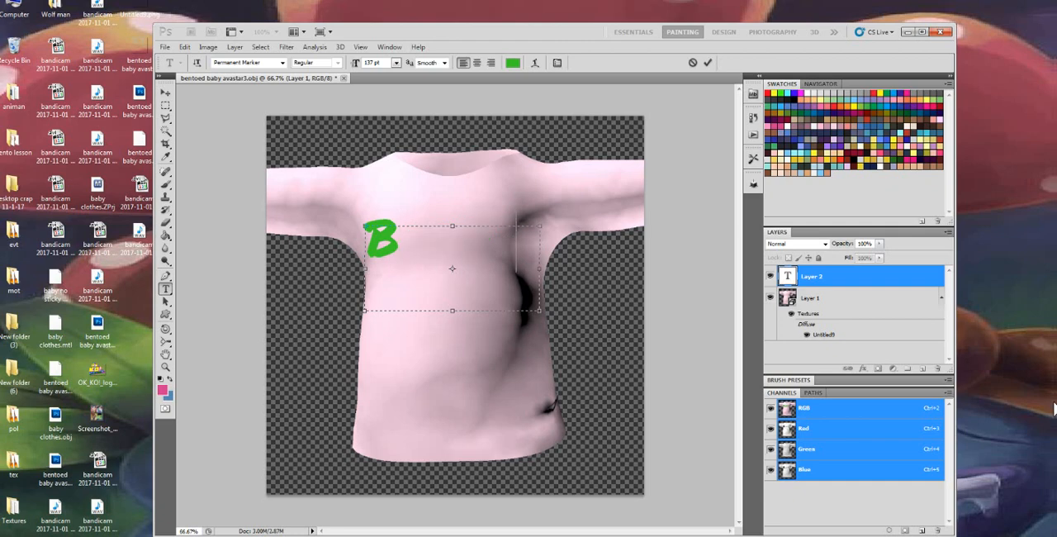
pyautogui.write('ULM')
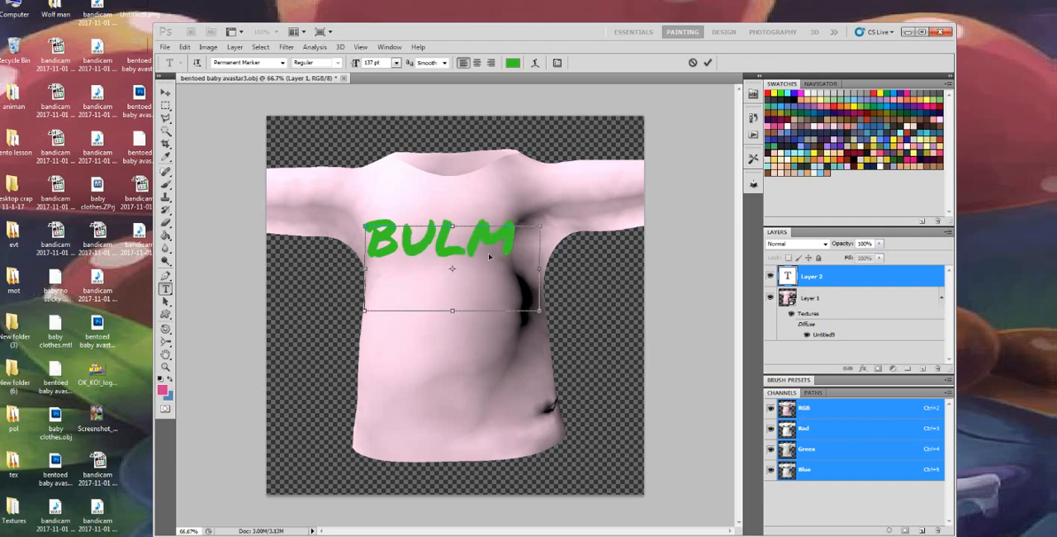
pyautogui.hotkey('ctrl', 'a')
pyautogui.click(396, 64)
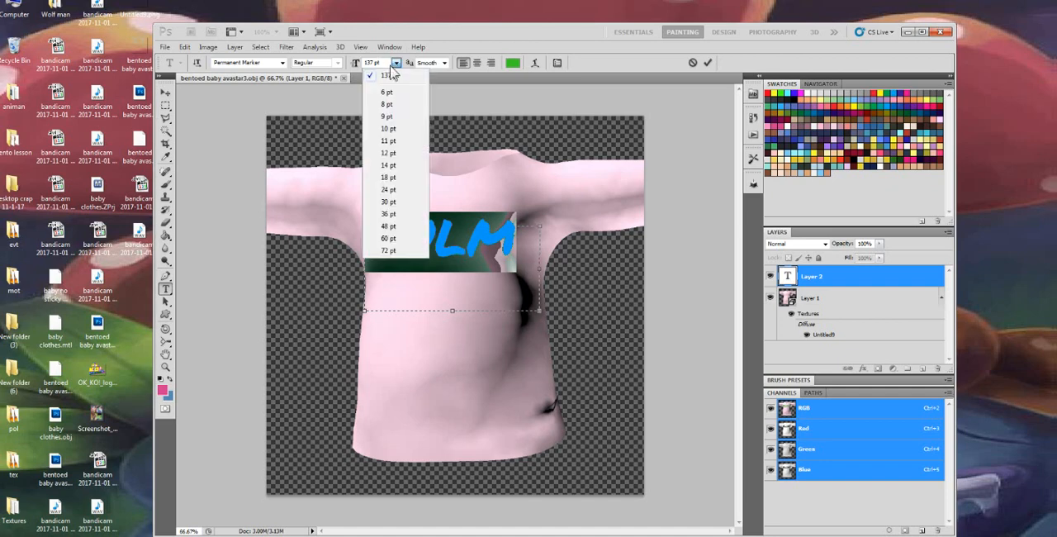
pyautogui.click(395, 63)
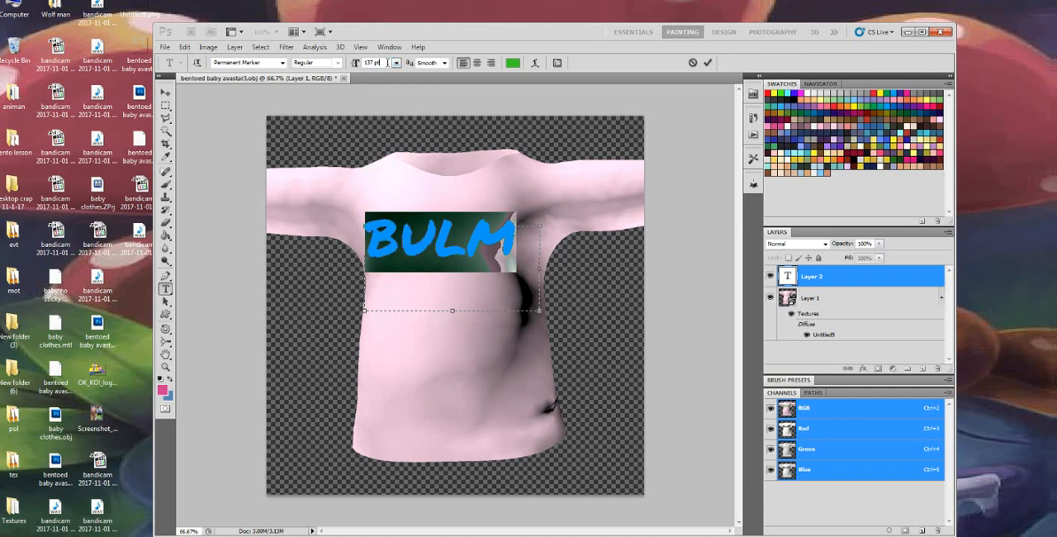
pyautogui.scroll(-17, 387, 63)
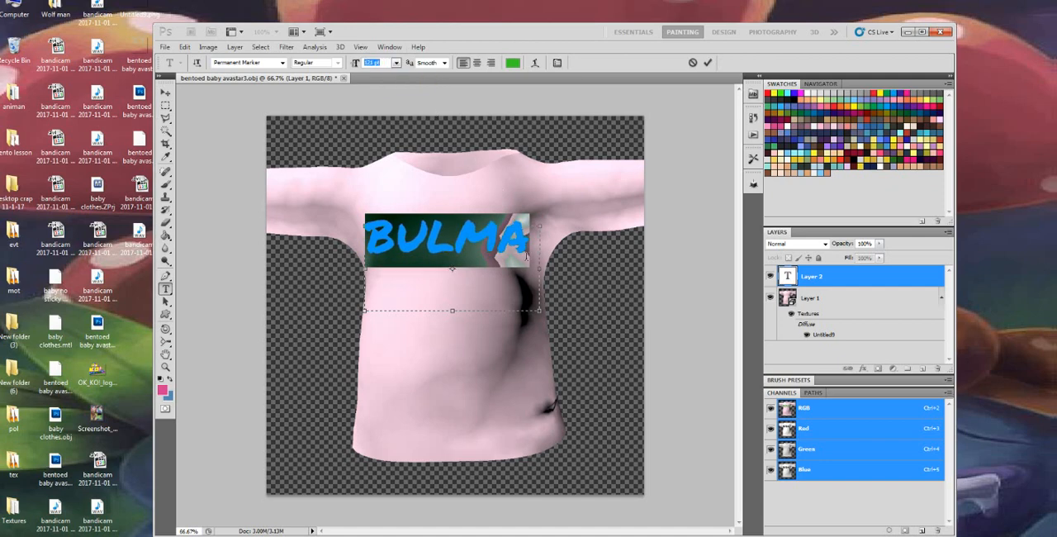
# Recolour the whole "BULMA" text blue (#0076a3) and commit the text layer
pyautogui.click(526, 256)
pyautogui.hotkey('ctrl', 'a')
pyautogui.click(512, 64)
pyautogui.click(605, 230)
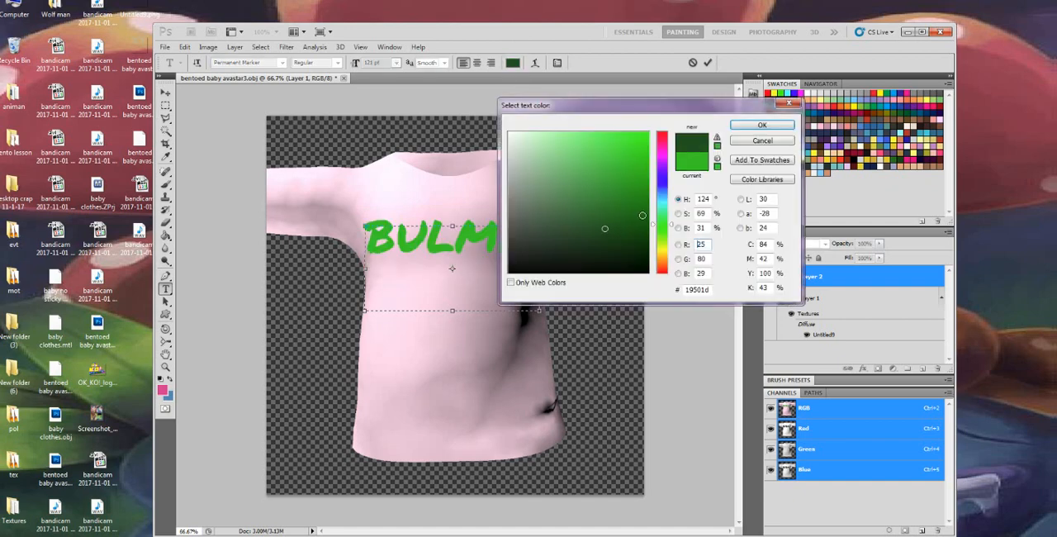
pyautogui.click(579, 211)
pyautogui.click(880, 121)
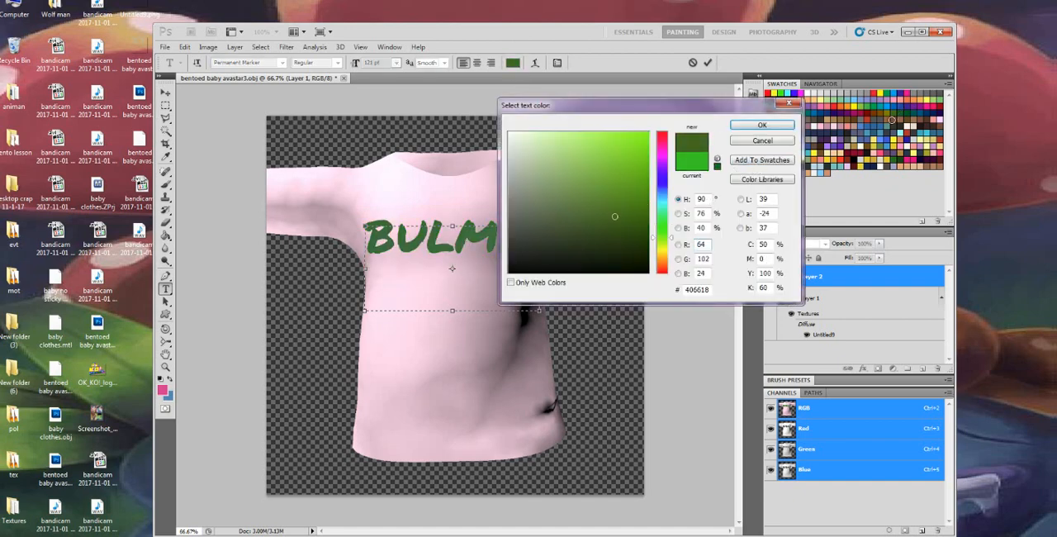
pyautogui.click(876, 114)
pyautogui.click(863, 96)
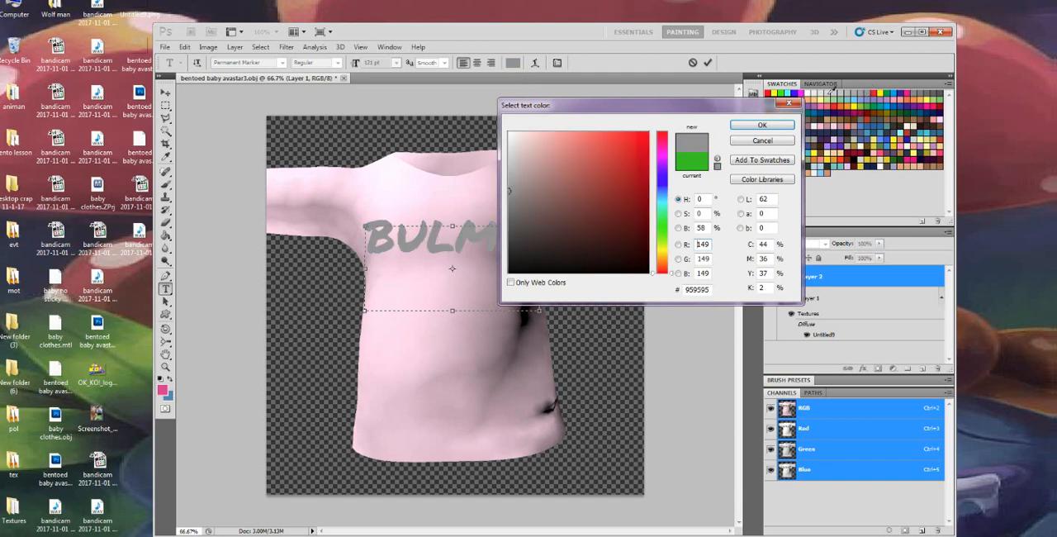
pyautogui.moveTo(727, 106); pyautogui.dragTo(336, 79)
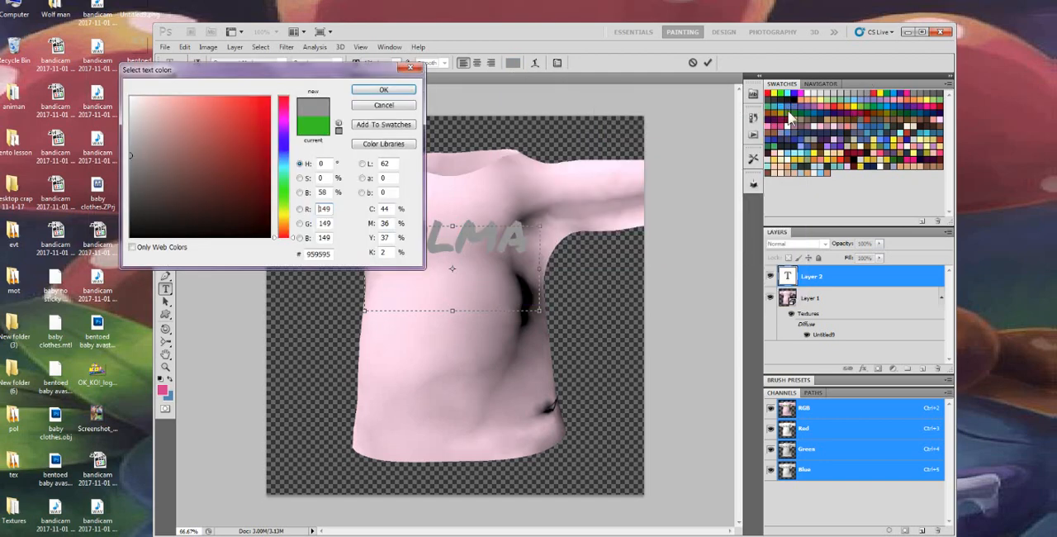
pyautogui.click(818, 112)
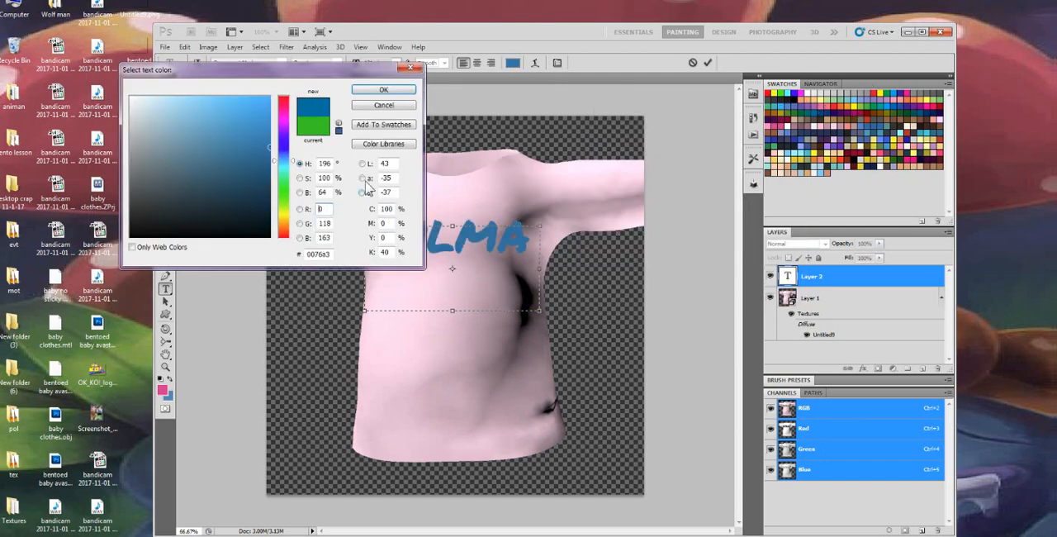
pyautogui.click(382, 91)
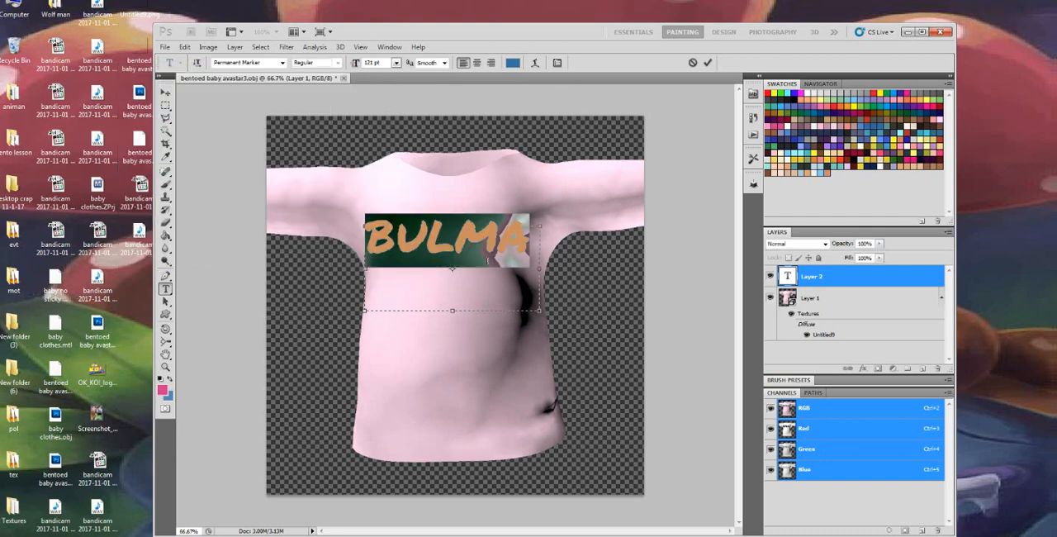
pyautogui.click(436, 246)
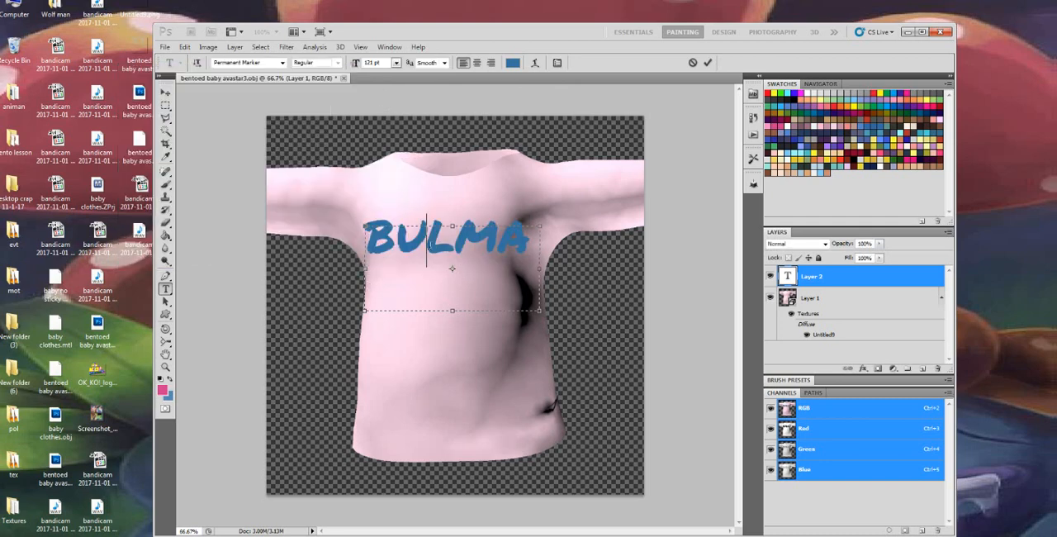
pyautogui.click(169, 187)
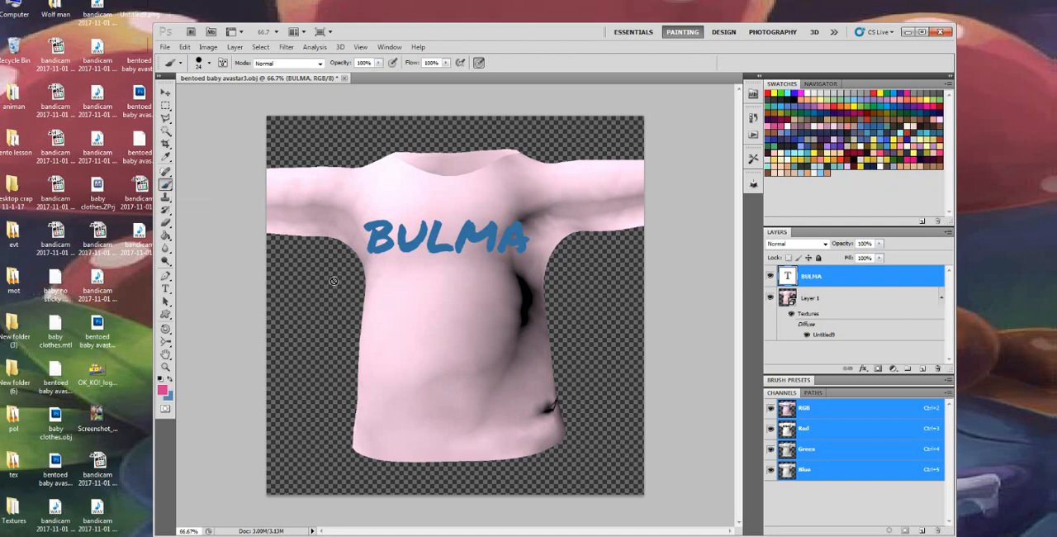
# Open the blending options of the "BULMA" text layer, try a Drop Shadow, and apply an Inner Shadow instead
pyautogui.rightClick(831, 281)
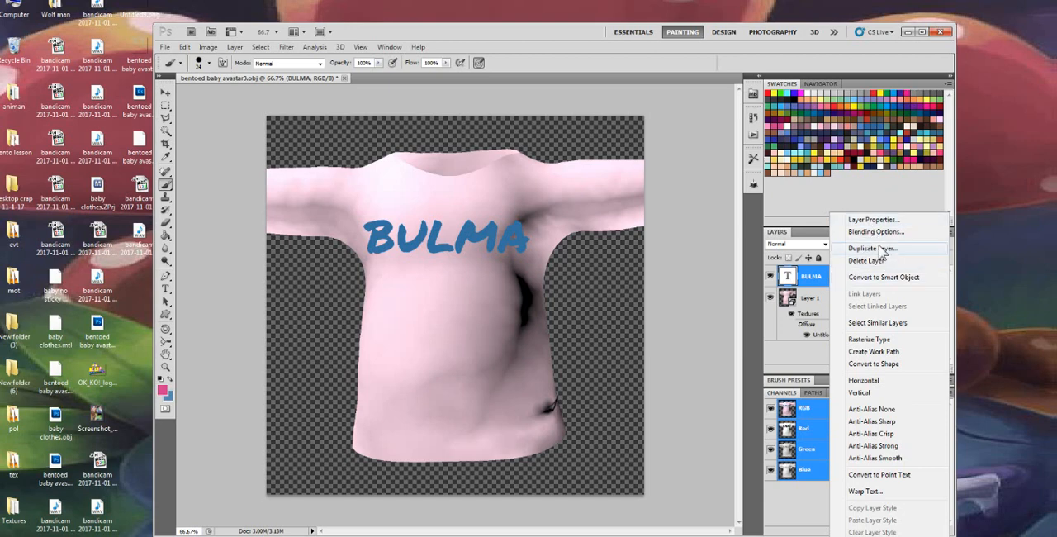
pyautogui.click(889, 232)
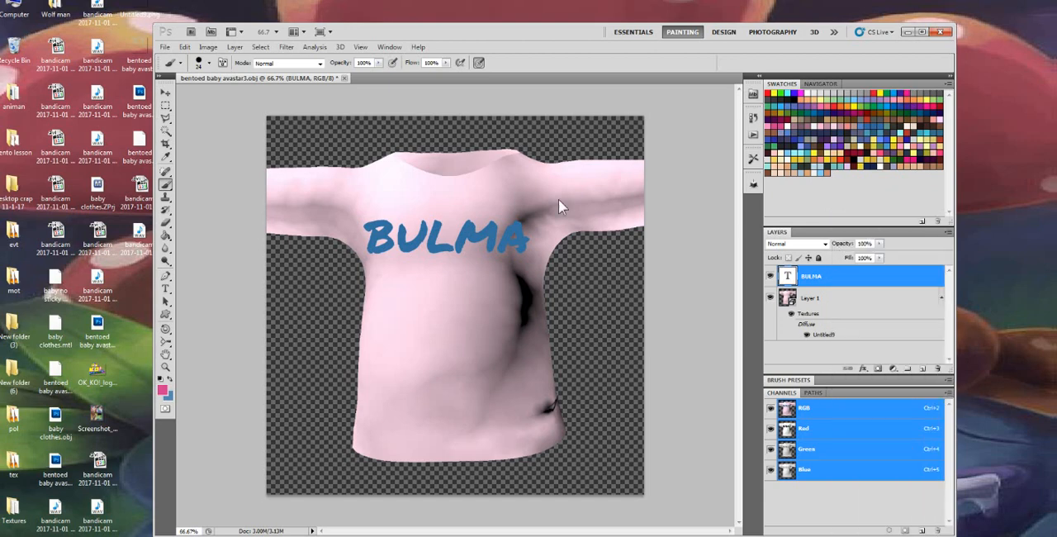
pyautogui.click(649, 84)
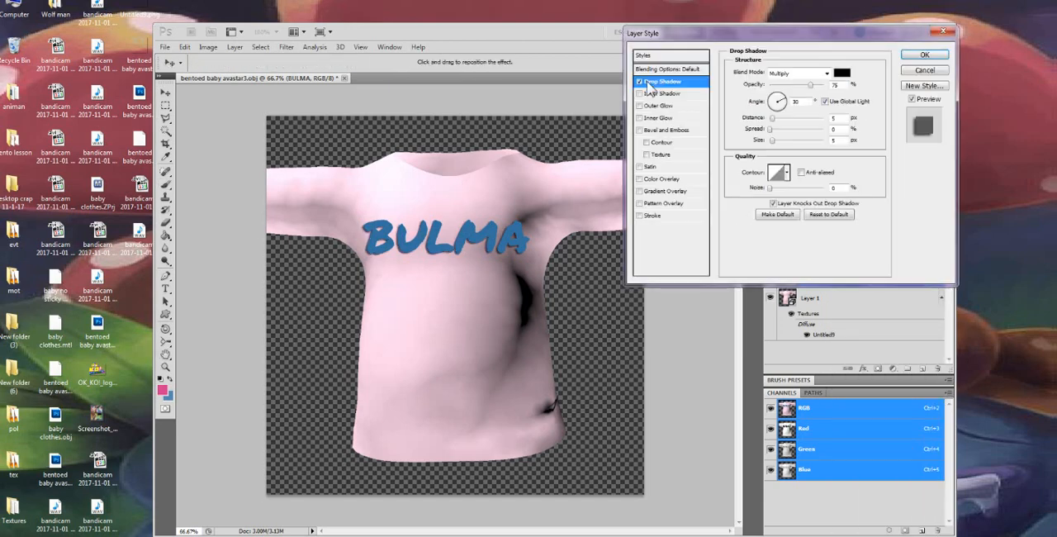
pyautogui.click(639, 82)
pyautogui.click(639, 93)
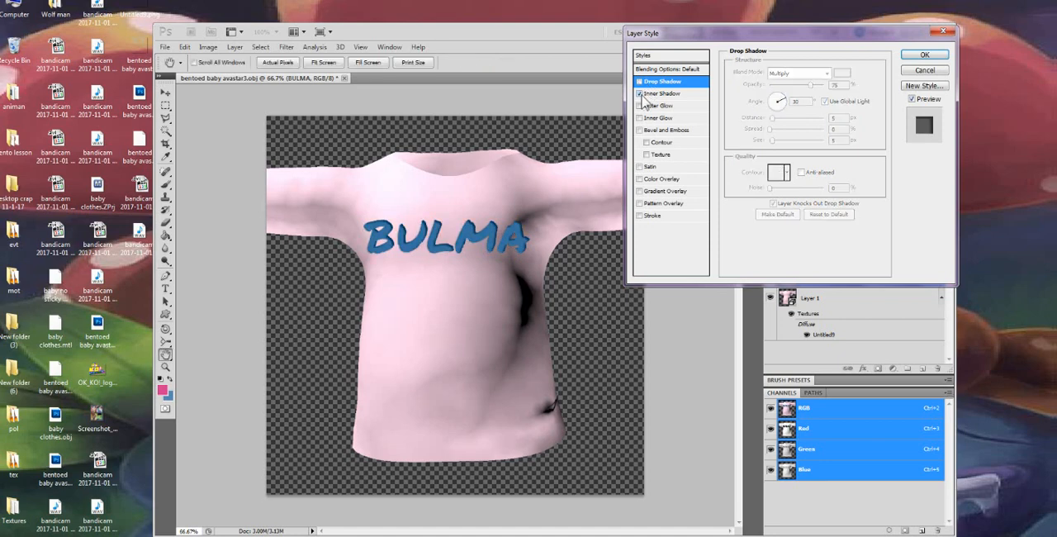
# Try Outer Glow, Inner Glow, Bevel and Emboss, and Satin on the lettering, then apply the layer style with only Inner Shadow
pyautogui.click(640, 106)
pyautogui.click(640, 118)
pyautogui.click(639, 118)
pyautogui.click(640, 131)
pyautogui.click(640, 130)
pyautogui.click(640, 168)
pyautogui.click(640, 168)
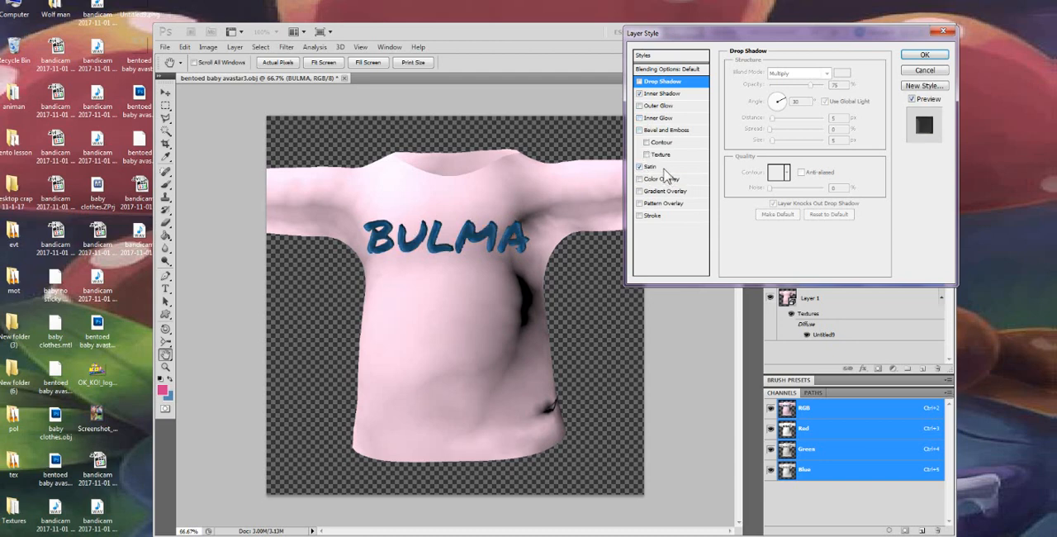
pyautogui.click(640, 167)
pyautogui.click(924, 54)
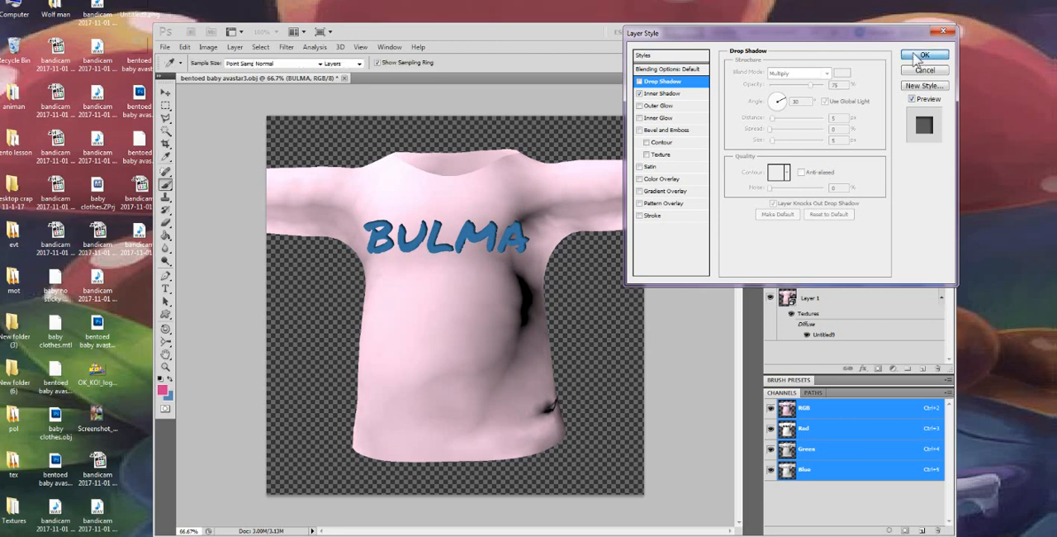
# Rasterize the "BULMA" type layer and merge it down onto the 3D shirt layer
pyautogui.click(165, 91)
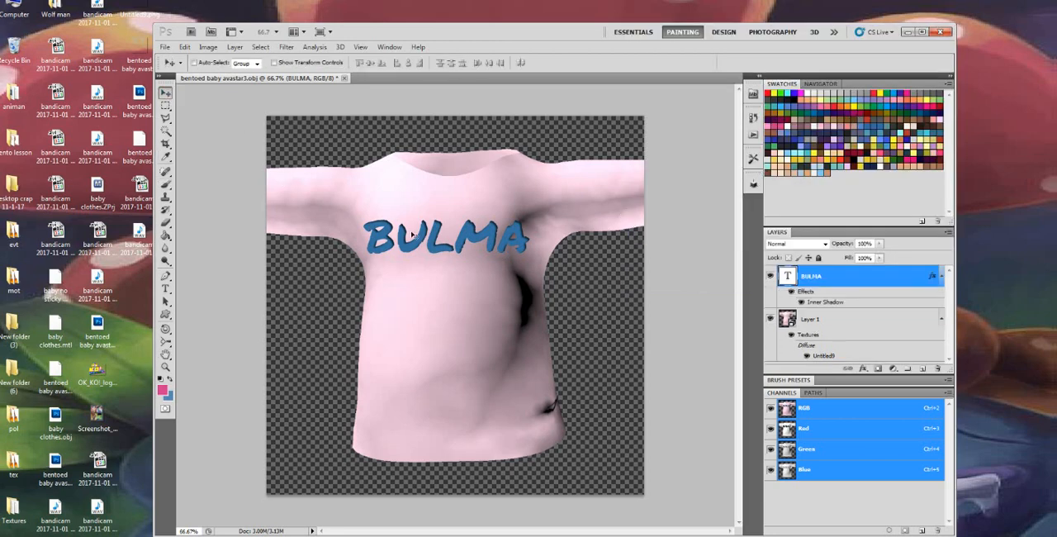
pyautogui.click(166, 187)
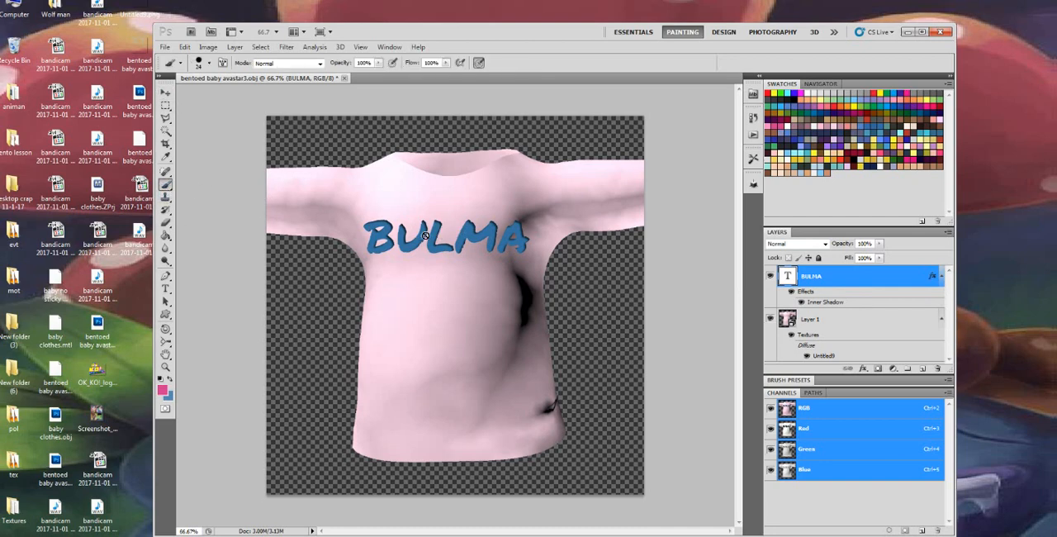
pyautogui.click(466, 235)
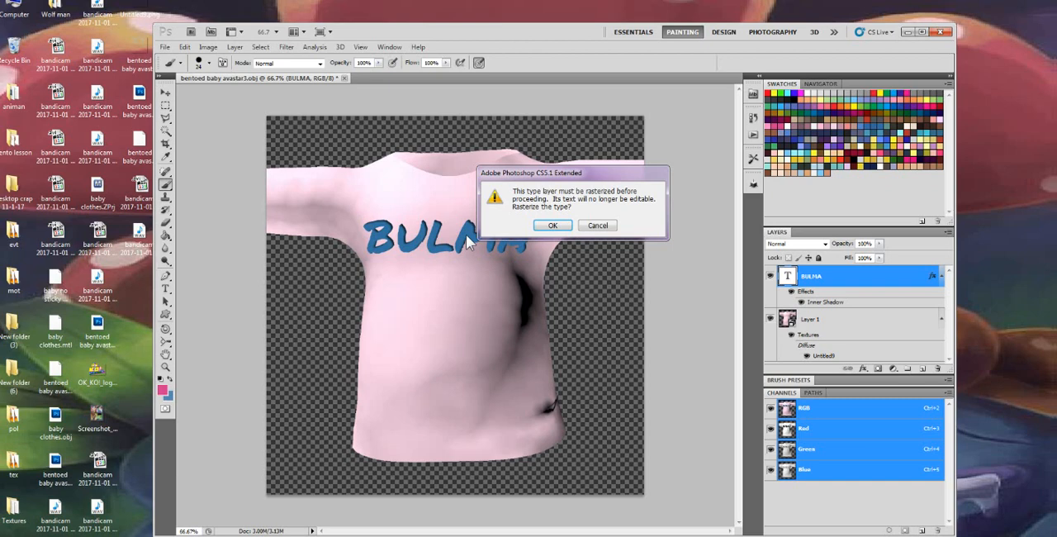
pyautogui.click(550, 228)
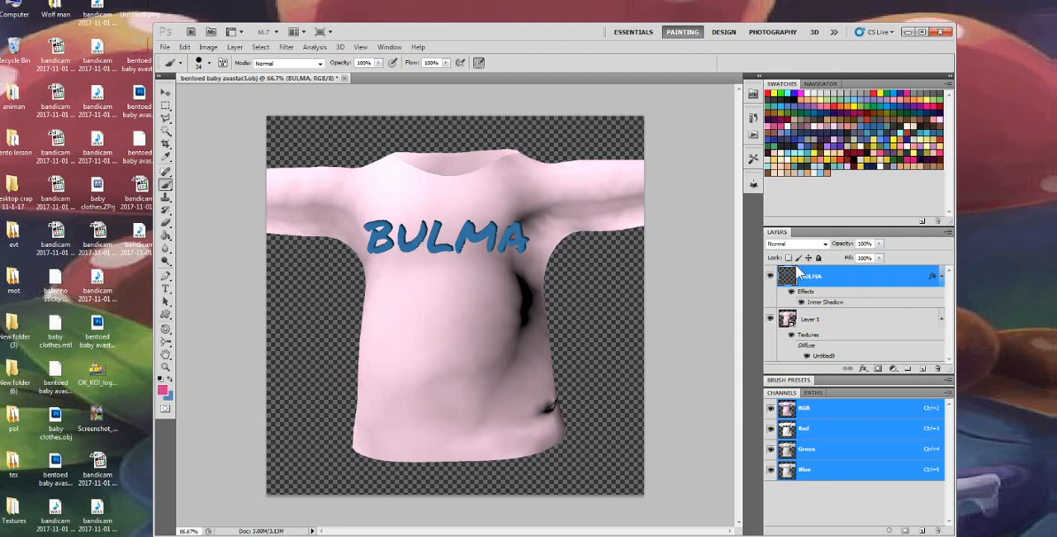
pyautogui.rightClick(852, 275)
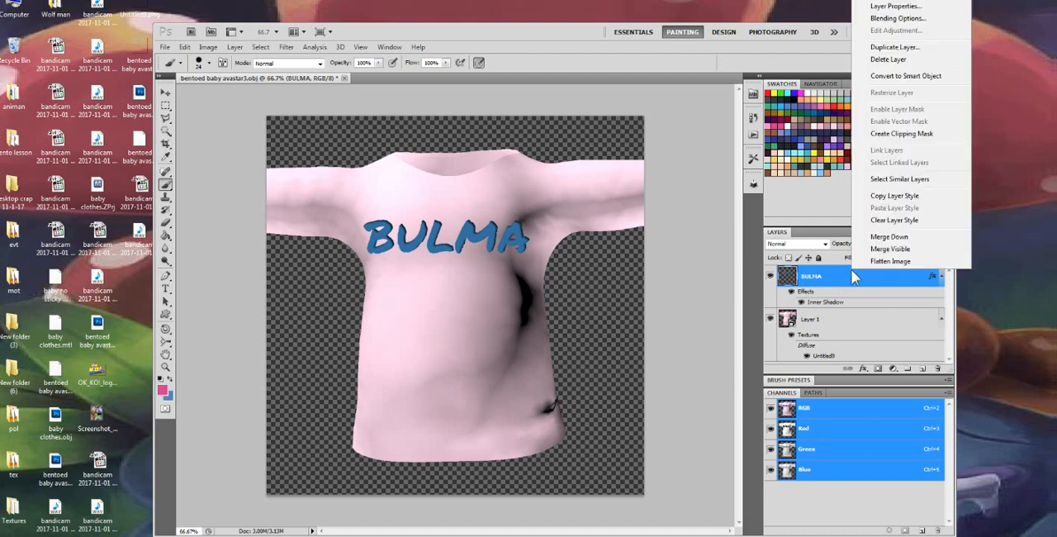
pyautogui.click(892, 237)
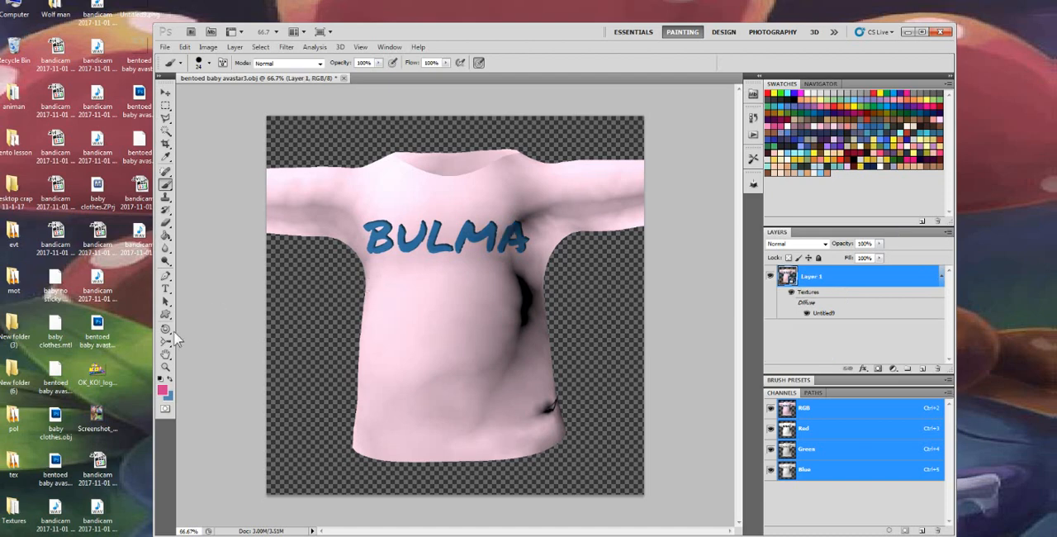
# Open the shirt's diffuse texture, add a new empty layer above the lettering, and close the texture with its changes saved
pyautogui.moveTo(166, 329); pyautogui.dragTo(219, 330)
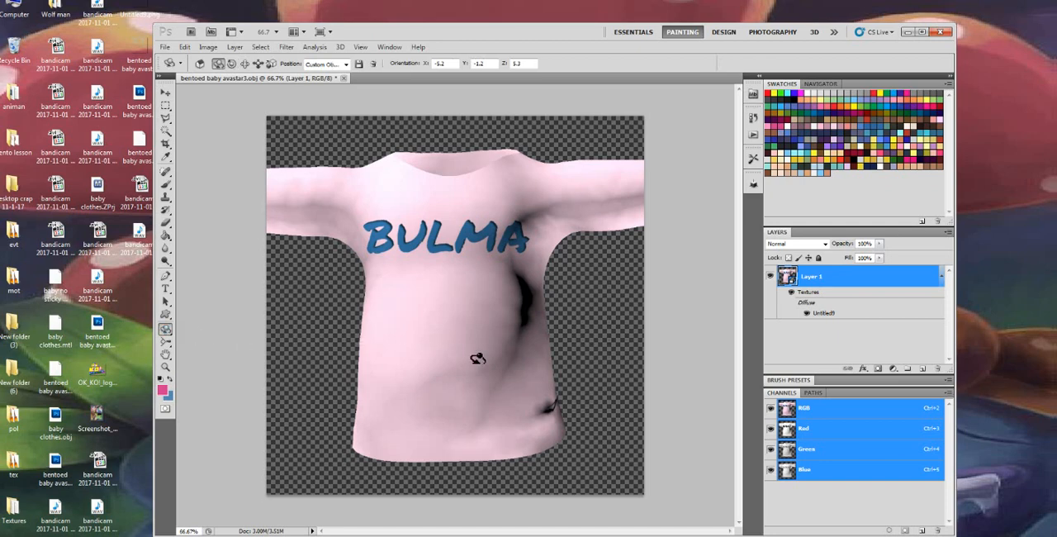
pyautogui.moveTo(421, 354); pyautogui.dragTo(808, 339)
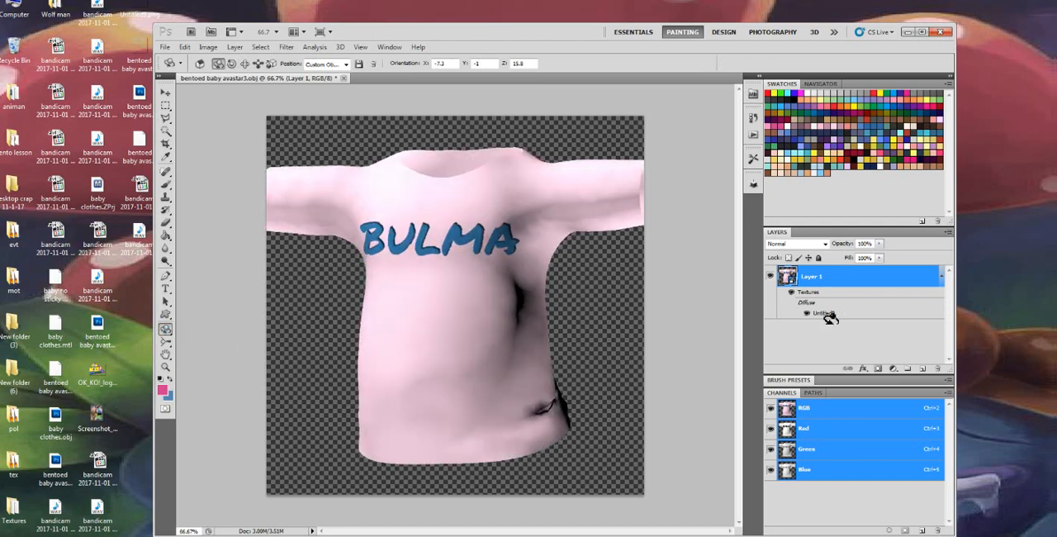
pyautogui.doubleClick(824, 313)
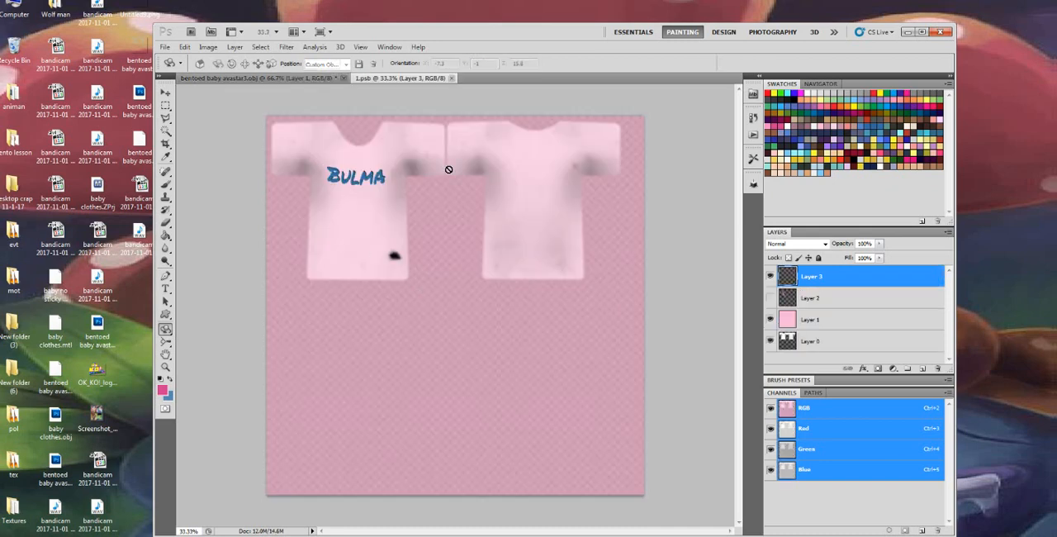
pyautogui.click(918, 369)
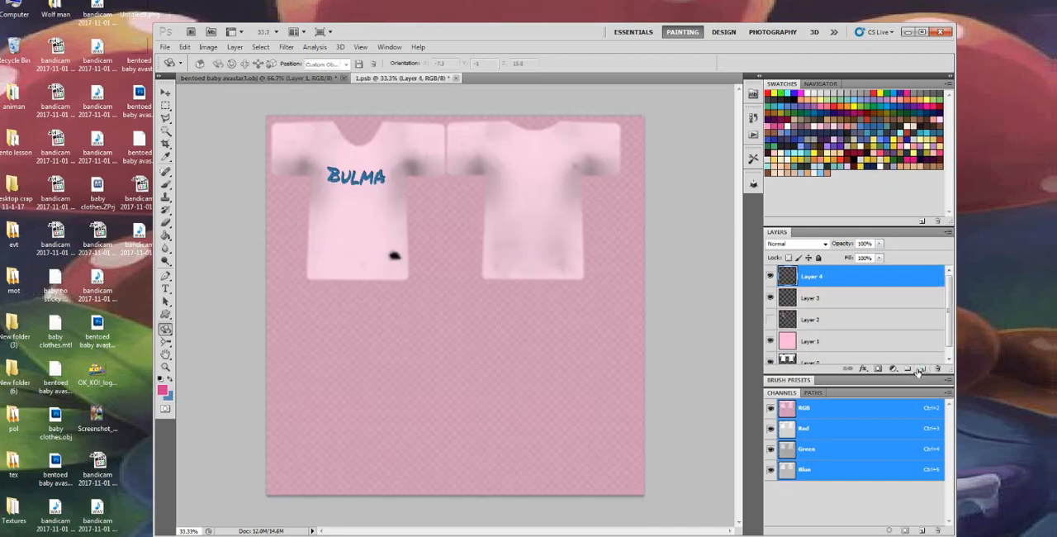
pyautogui.click(450, 77)
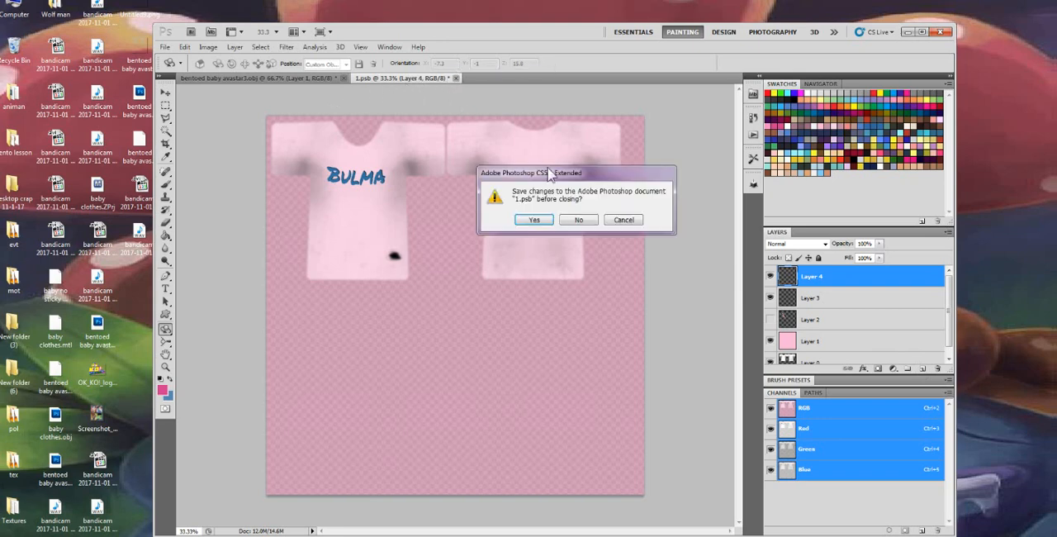
pyautogui.click(622, 218)
pyautogui.click(456, 78)
pyautogui.click(539, 218)
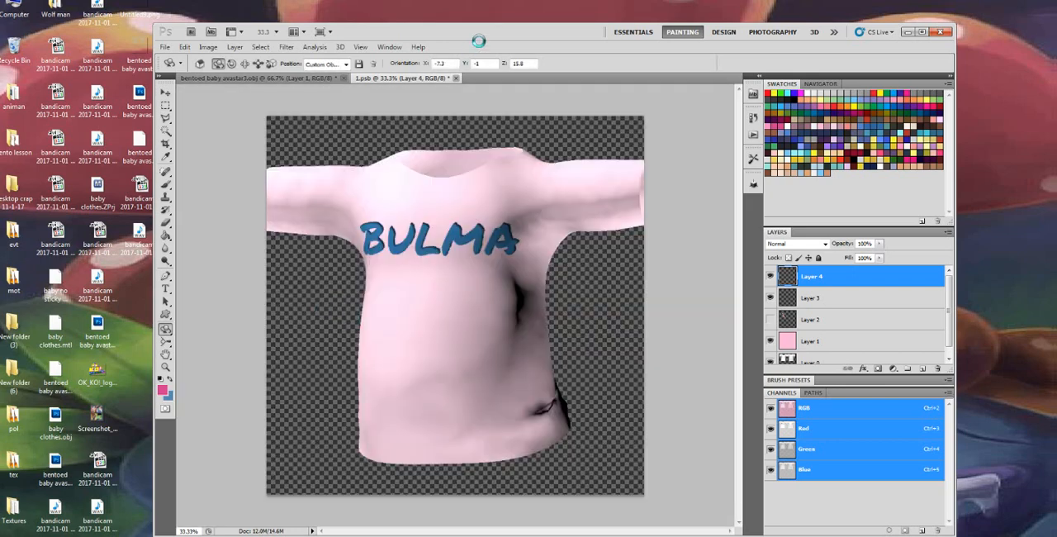
# Turn the 3D shirt to face forward and bring the OK_KO! logo image from the desktop into the document
pyautogui.moveTo(607, 38); pyautogui.dragTo(629, 32)
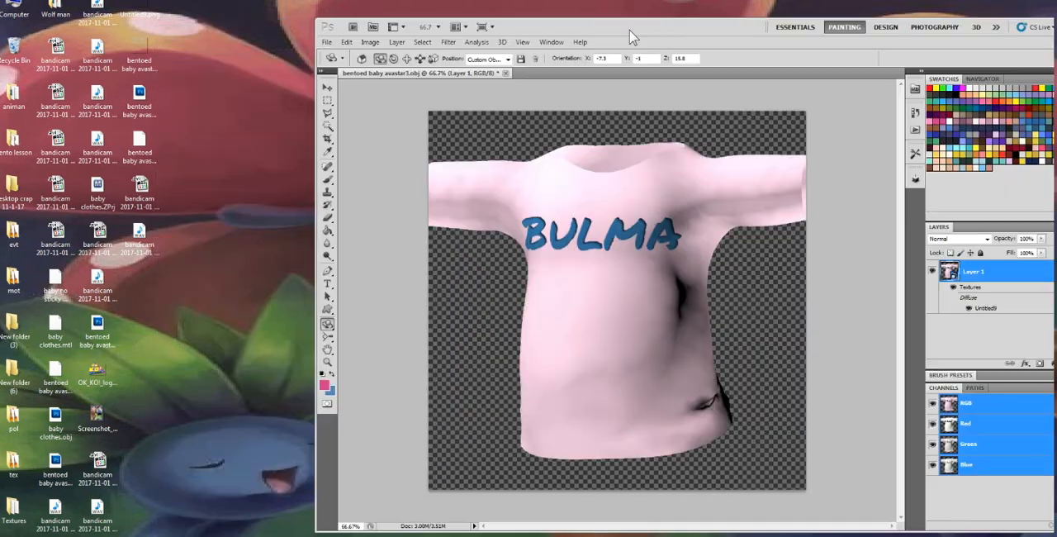
pyautogui.click(329, 324)
pyautogui.click(345, 324)
pyautogui.moveTo(635, 309)
pyautogui.mouseDown()
pyautogui.moveTo(650, 304)
pyautogui.moveTo(643, 308)
pyautogui.mouseUp()
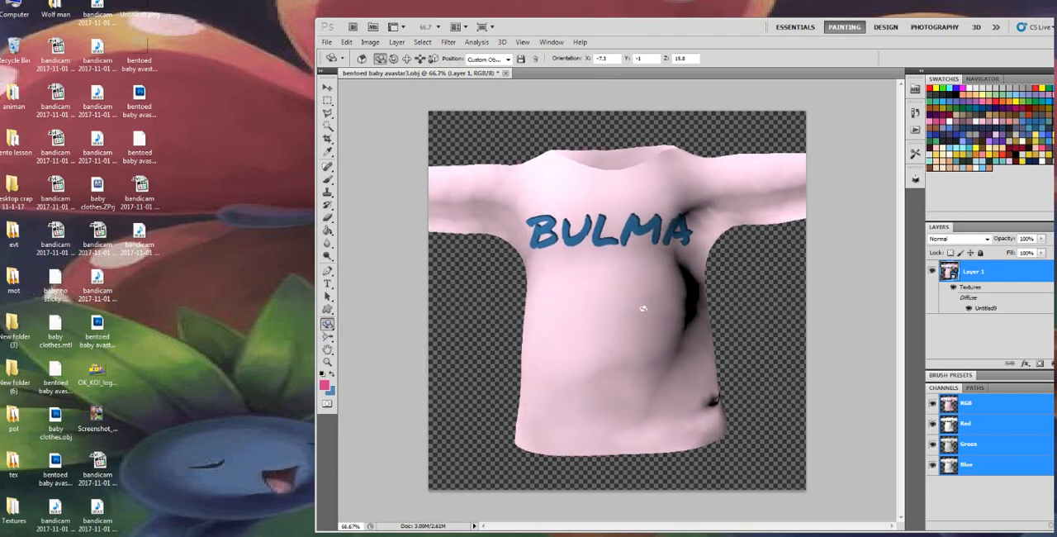
pyautogui.click(111, 371)
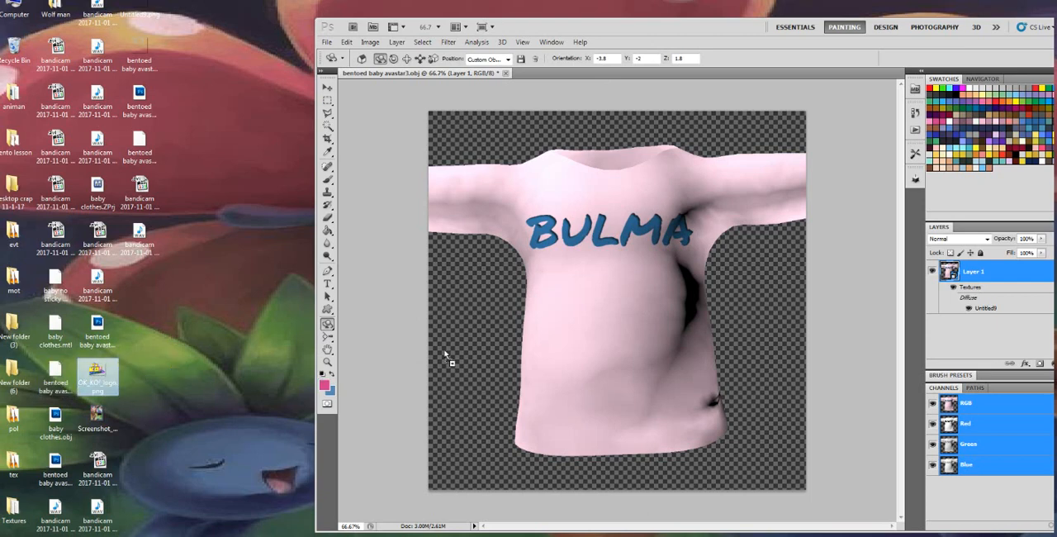
pyautogui.moveTo(444, 350); pyautogui.dragTo(600, 334)
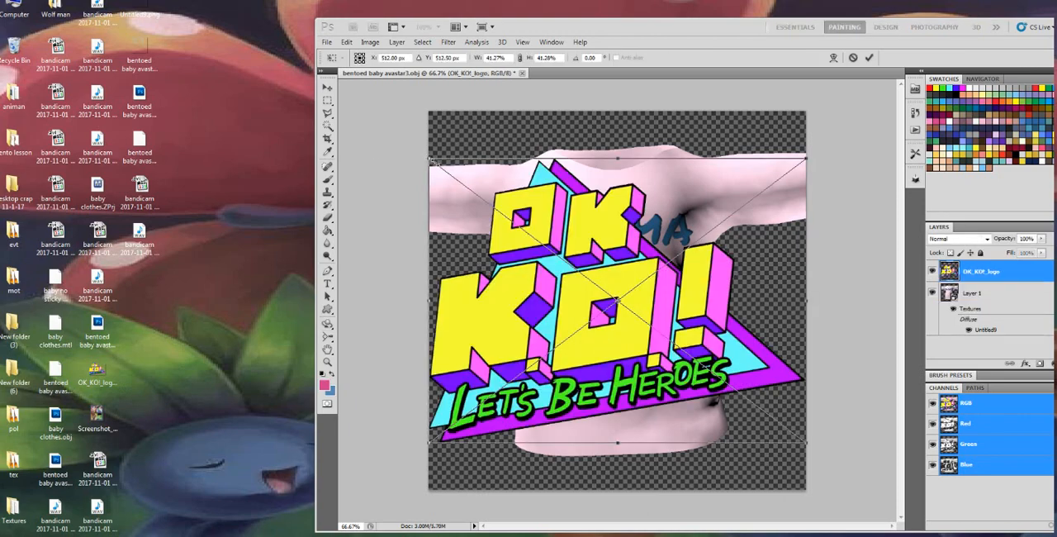
# Scale the OK_KO! logo to about 19% width and 25% height, position it over the shirt's chest, and place it
pyautogui.moveTo(430, 158); pyautogui.dragTo(577, 242)
pyautogui.moveTo(694, 332); pyautogui.dragTo(623, 288)
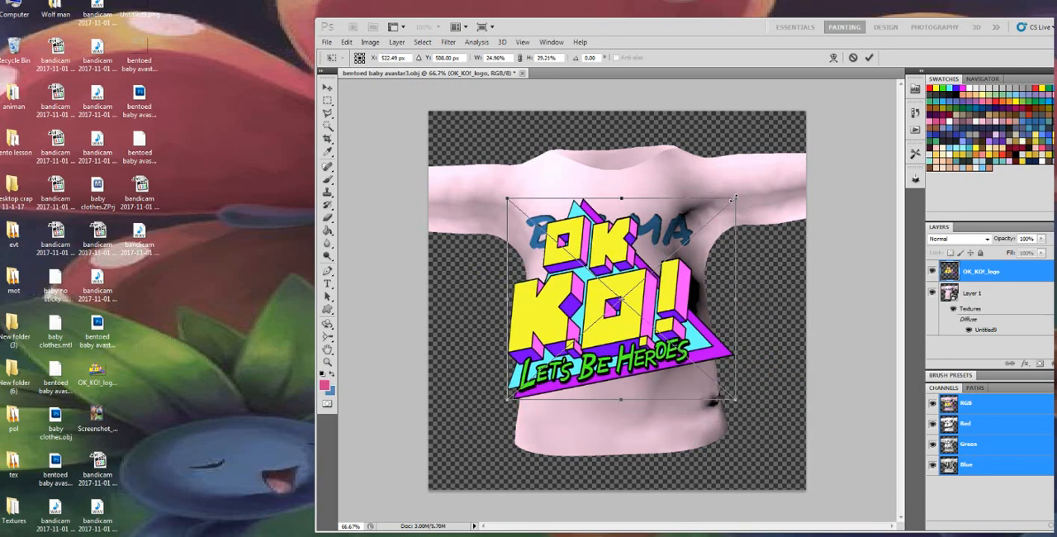
pyautogui.moveTo(734, 198); pyautogui.dragTo(673, 239)
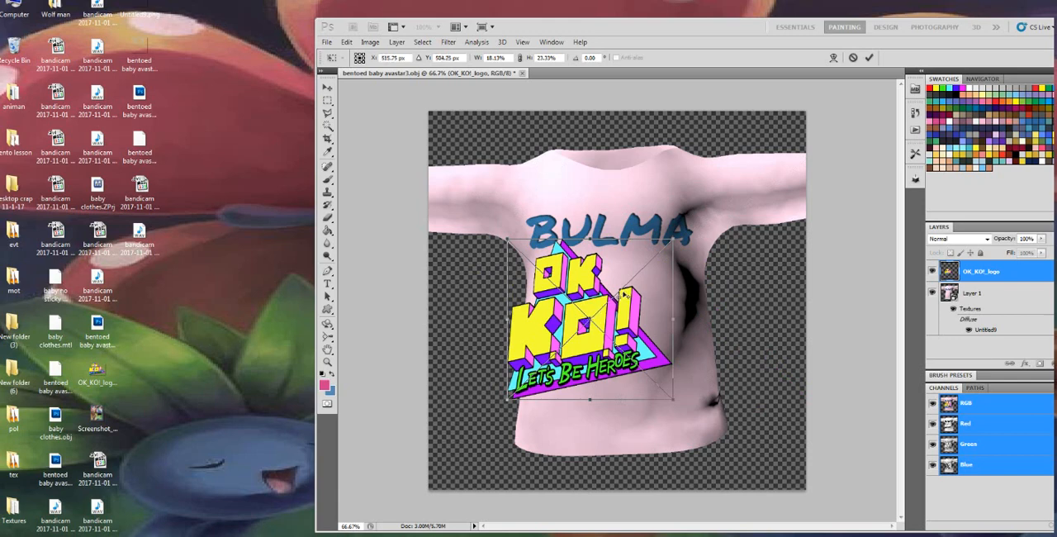
pyautogui.moveTo(573, 328); pyautogui.dragTo(607, 306)
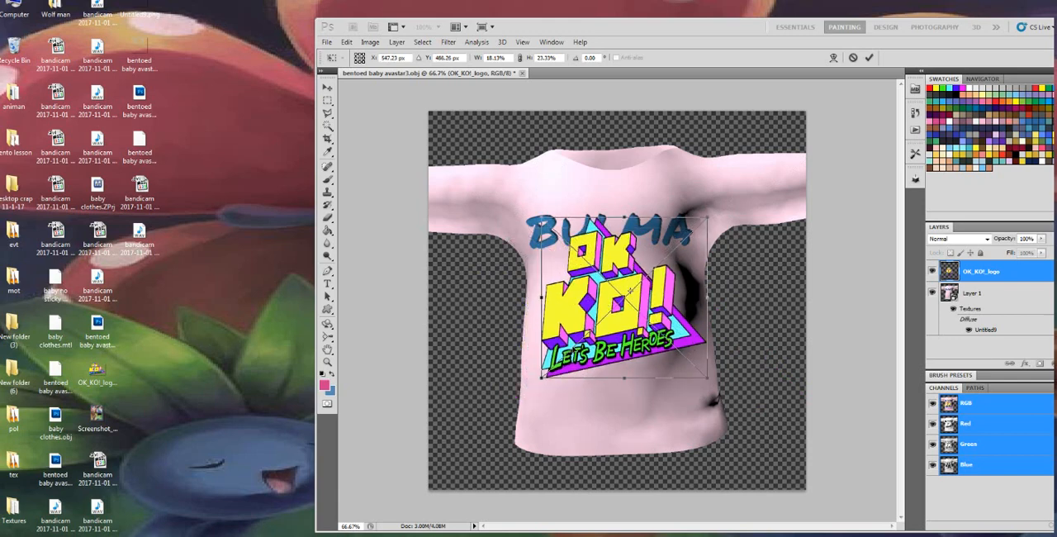
pyautogui.moveTo(540, 380); pyautogui.dragTo(532, 388)
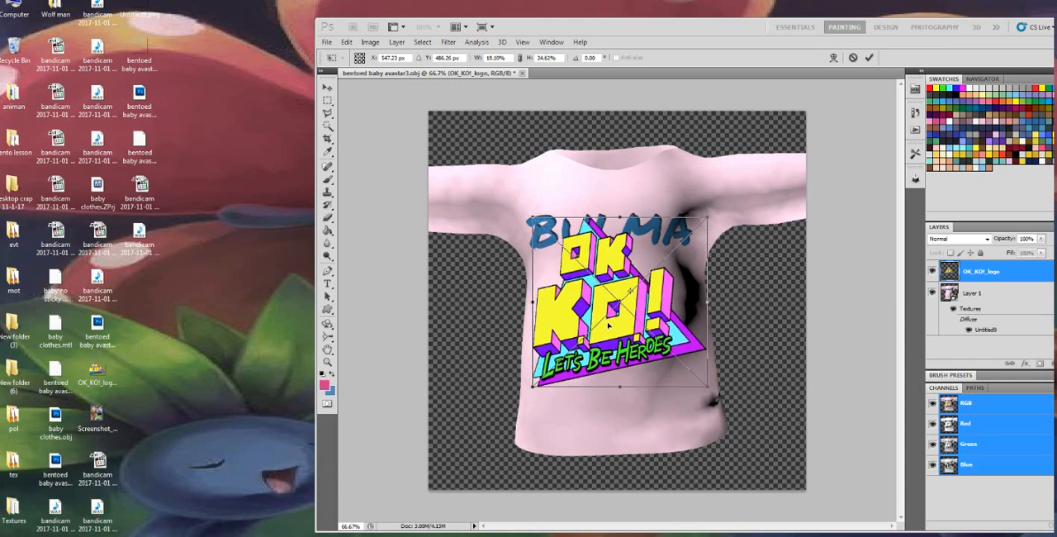
pyautogui.moveTo(609, 324); pyautogui.dragTo(602, 317)
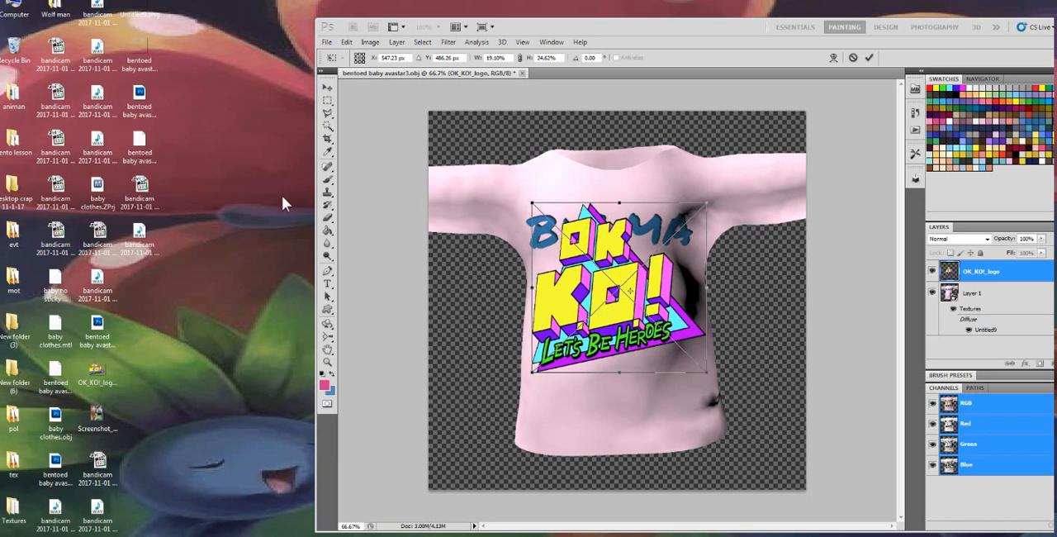
pyautogui.click(328, 182)
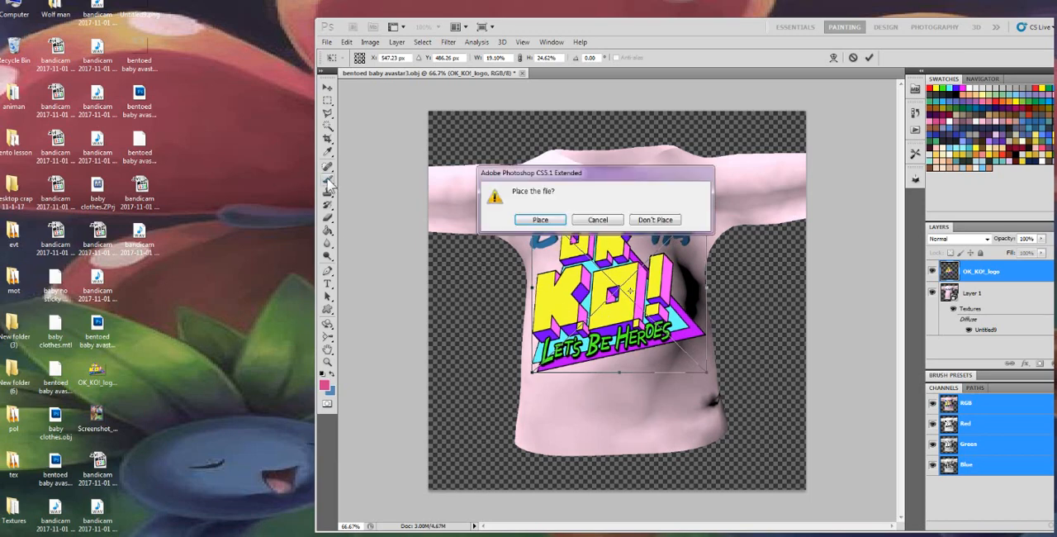
pyautogui.click(541, 220)
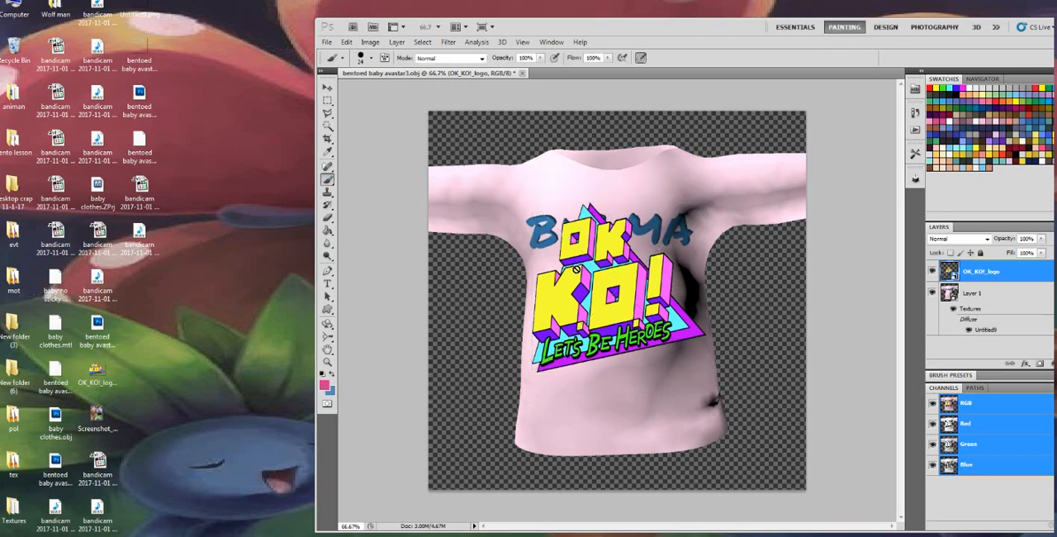
# Rasterize the OK_KO! logo smart object and merge it down onto the 3D shirt layer
pyautogui.click(576, 269)
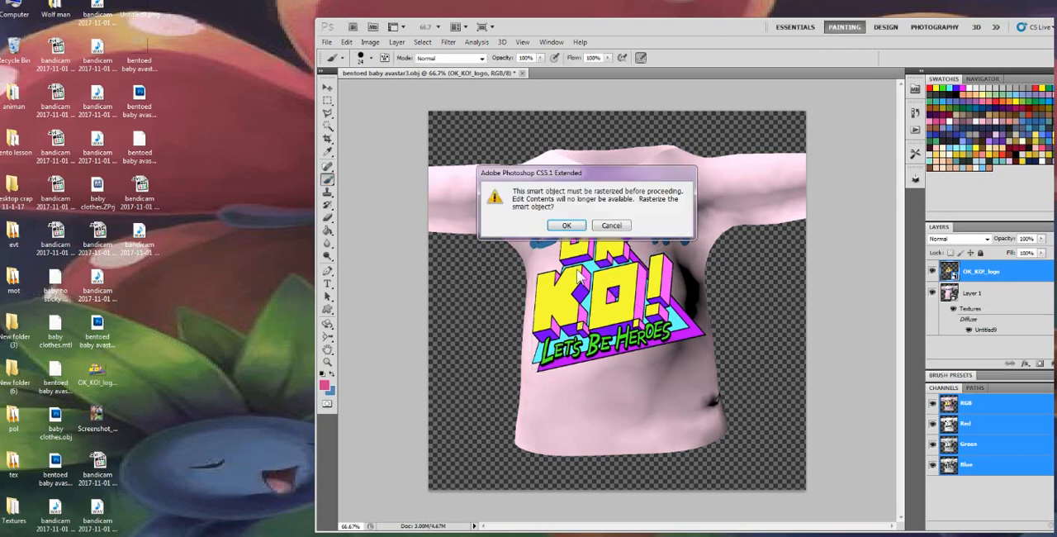
pyautogui.click(566, 226)
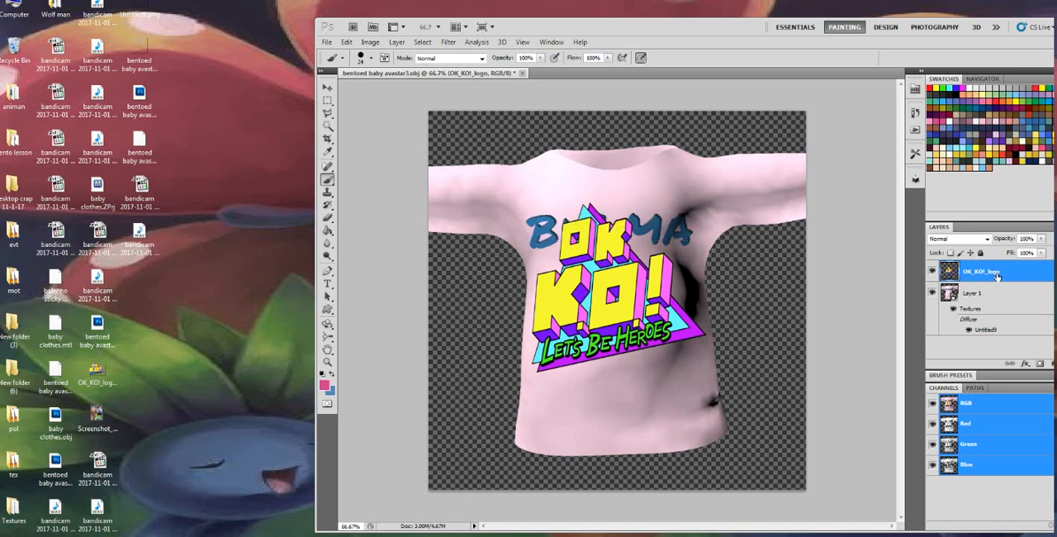
pyautogui.rightClick(997, 276)
pyautogui.click(975, 507)
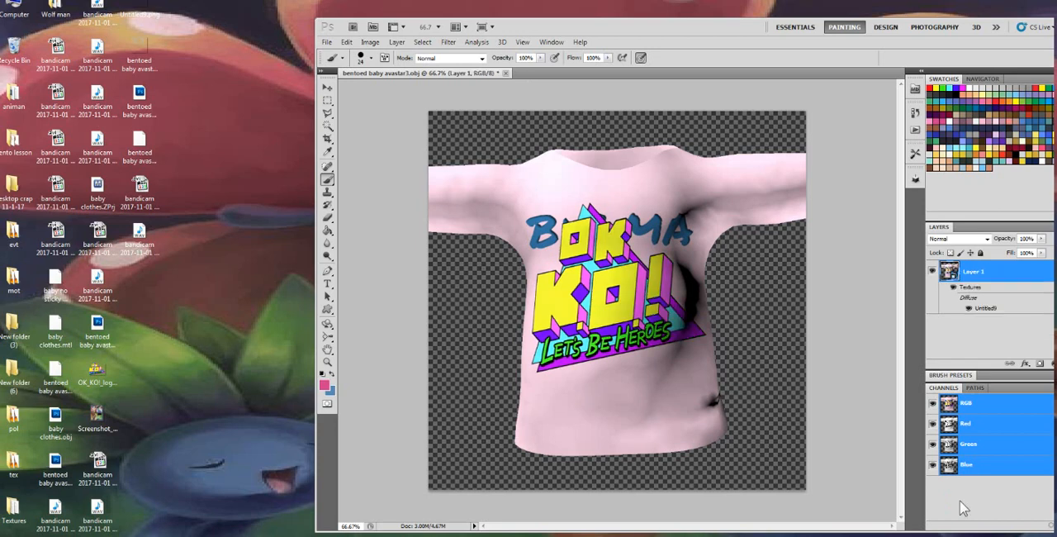
# Open the shirt's diffuse texture and hide Layer 3 with the "BULMA" lettering, keeping Layer 2 hidden
pyautogui.doubleClick(982, 310)
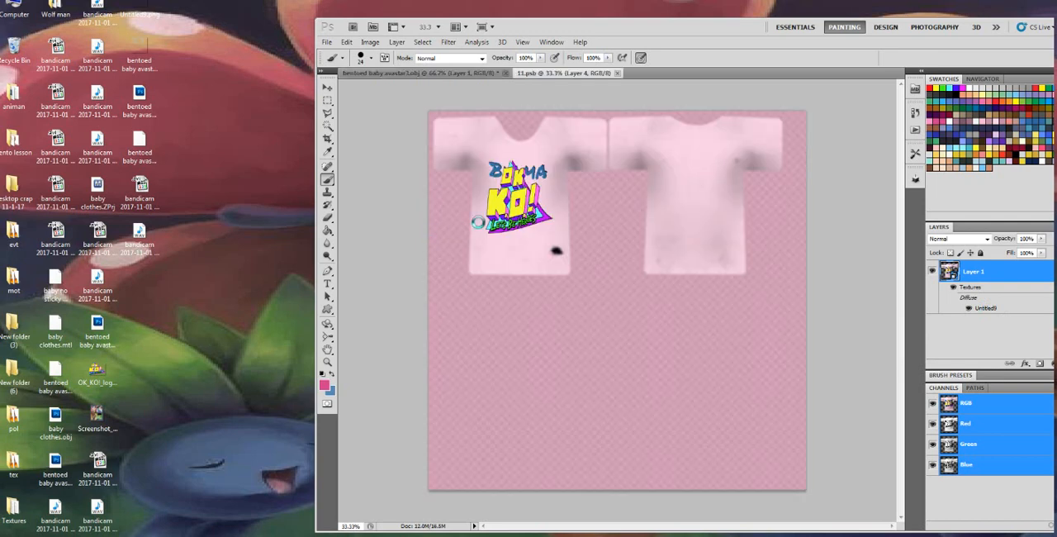
pyautogui.click(933, 317)
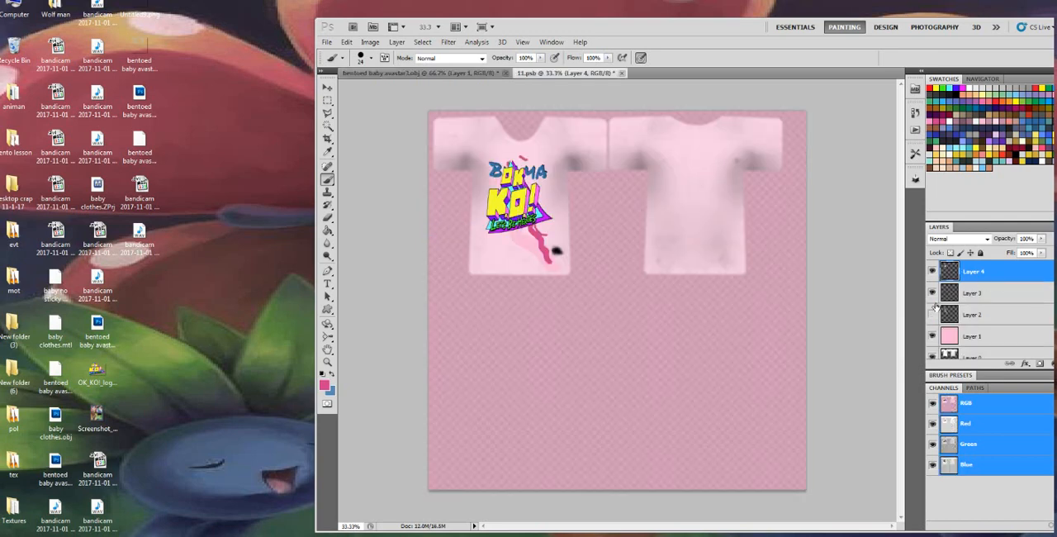
pyautogui.click(932, 295)
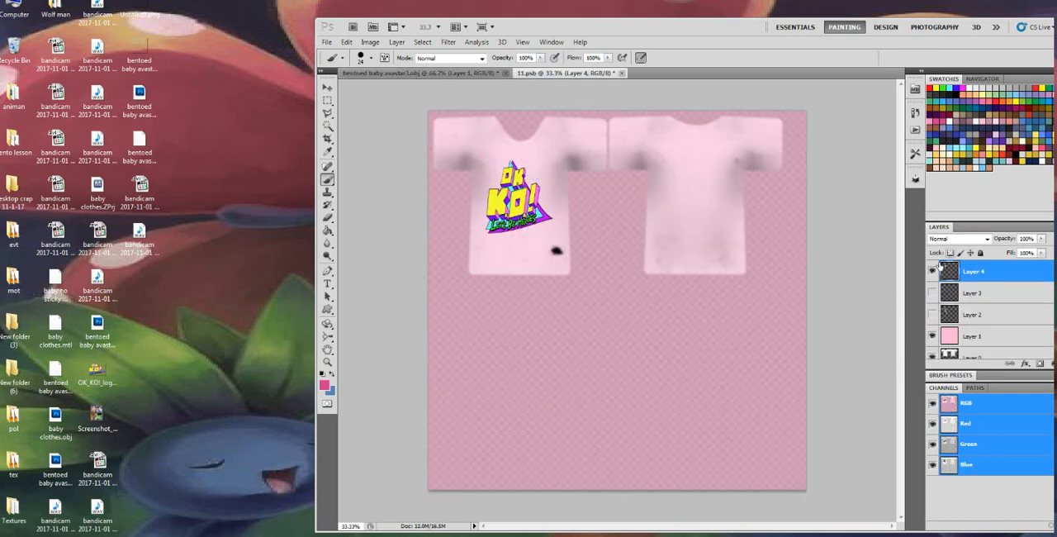
# Add a new layer with Multiply blending above Layer 4 in the shirt texture, and save and close the texture
pyautogui.moveTo(753, 30); pyautogui.dragTo(618, 34)
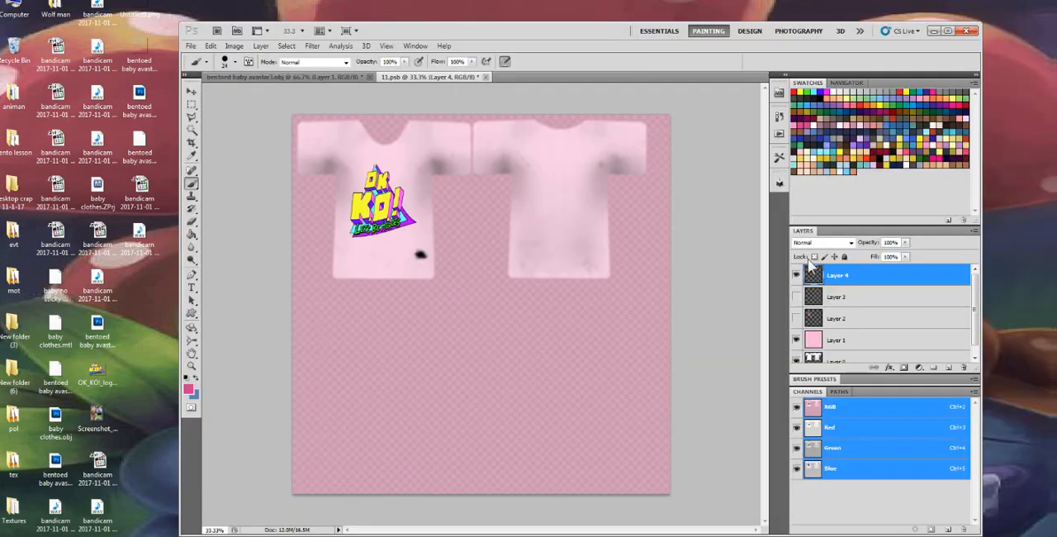
pyautogui.click(840, 335)
pyautogui.click(842, 320)
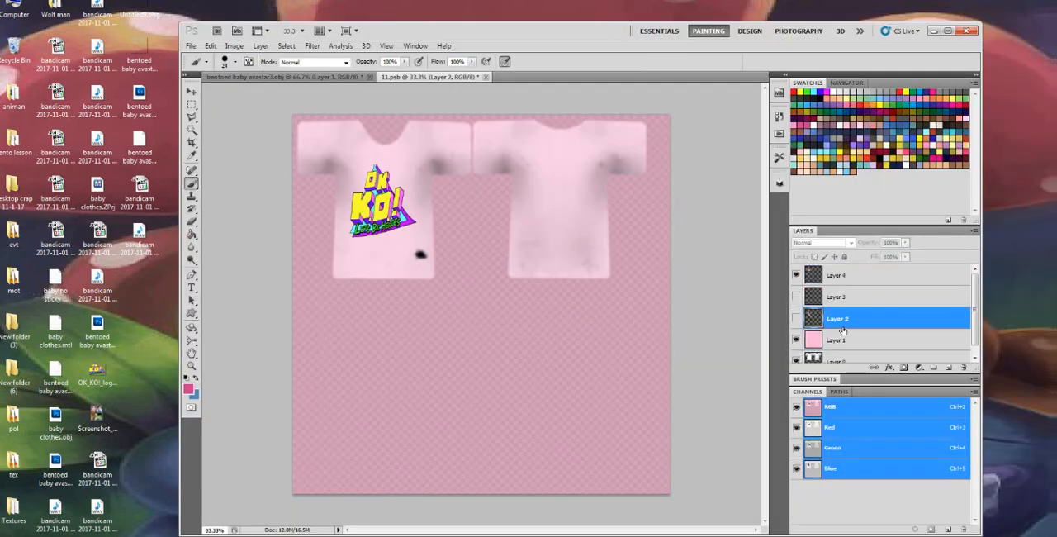
pyautogui.click(841, 276)
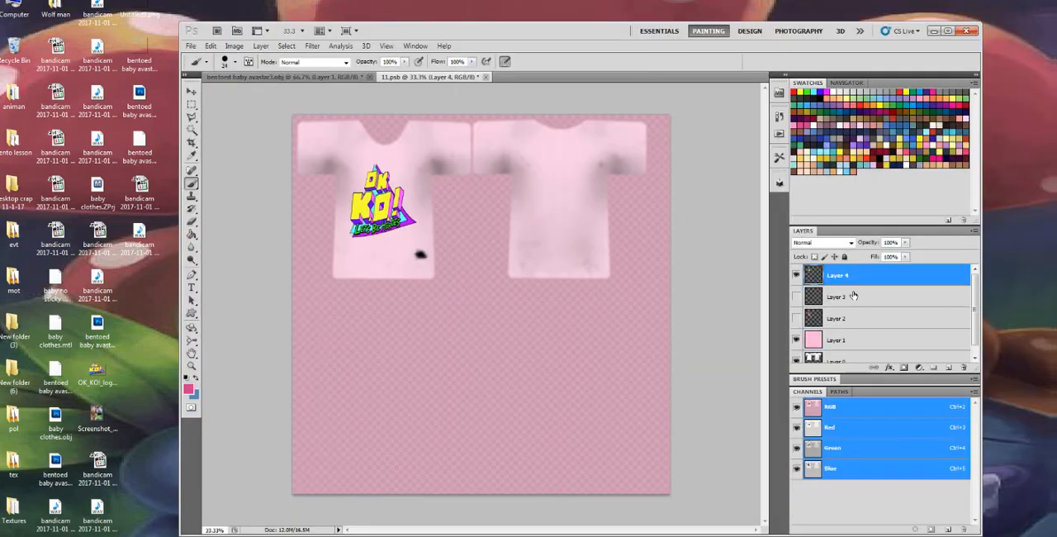
pyautogui.click(946, 368)
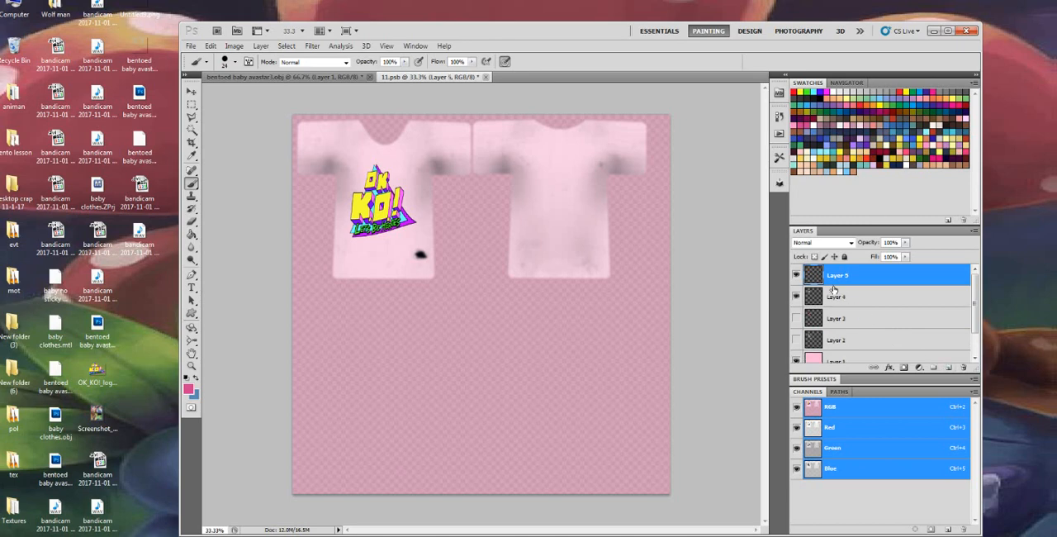
pyautogui.click(822, 242)
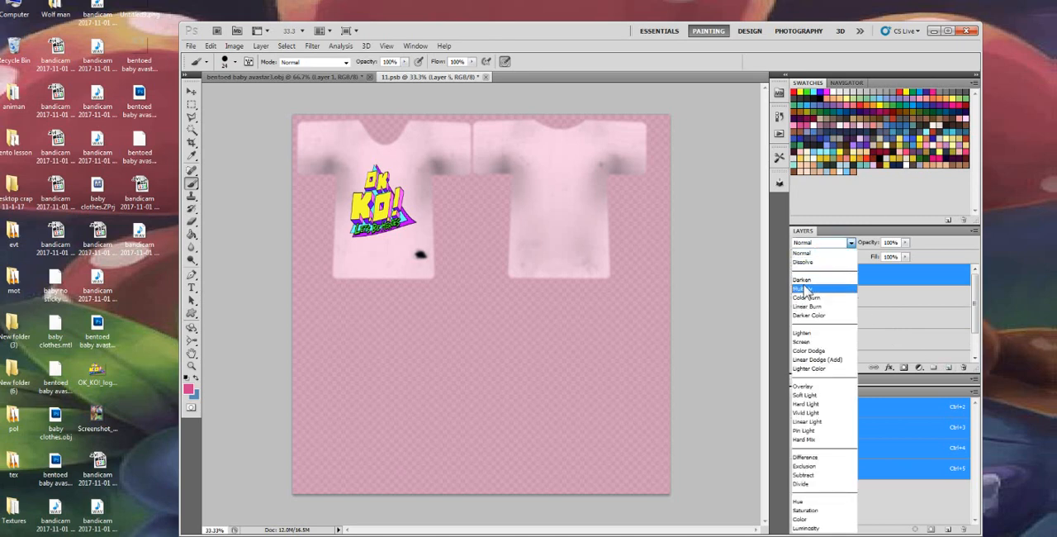
pyautogui.click(806, 289)
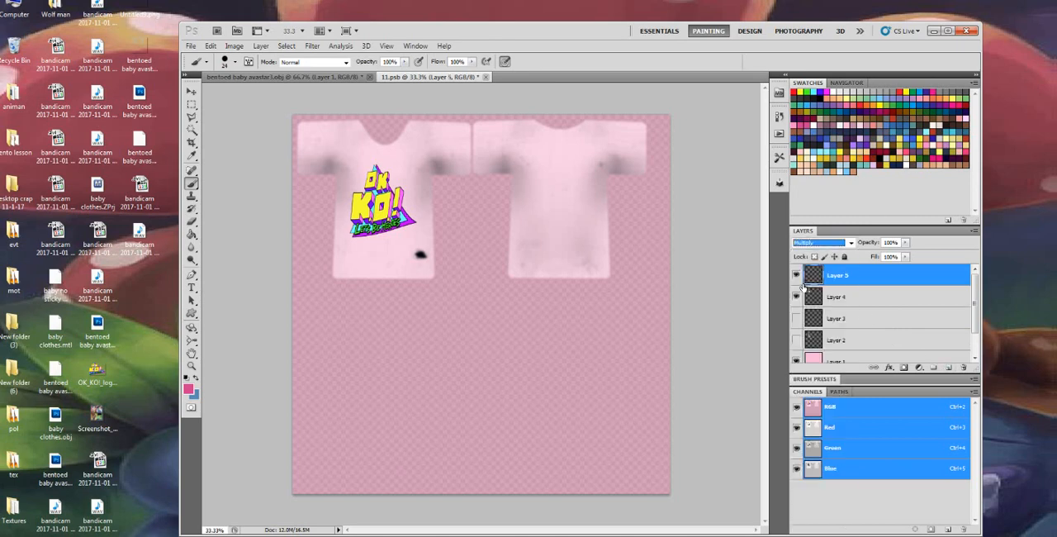
pyautogui.click(486, 77)
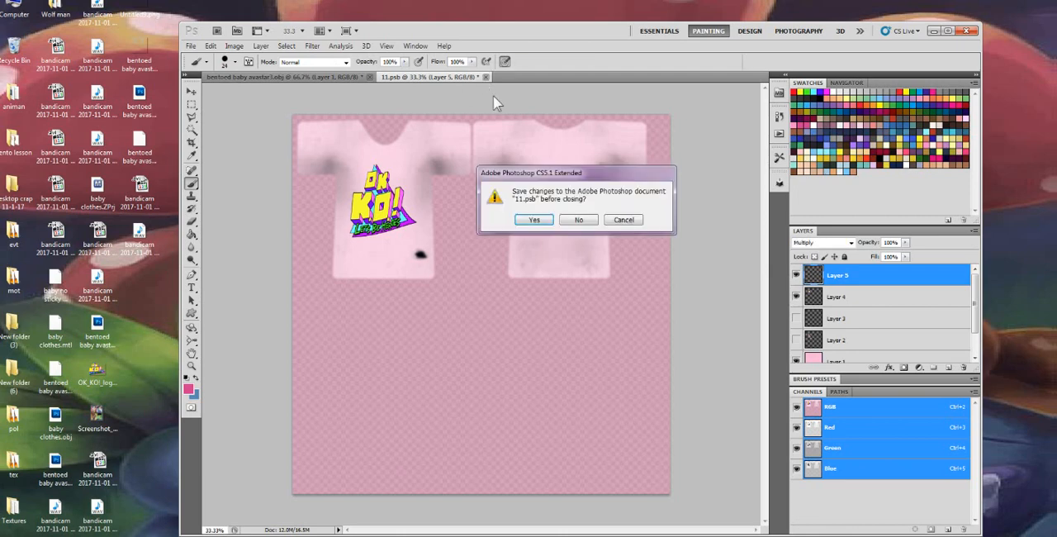
pyautogui.click(535, 220)
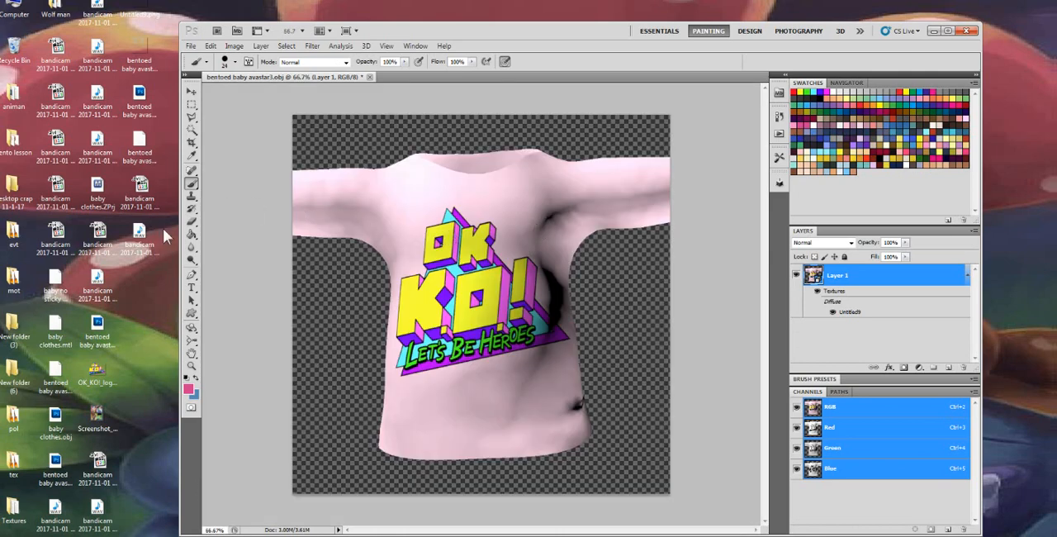
# Choose the 2228 px fold-textured brush for the Brush tool and reduce its size to 246 px
pyautogui.click(191, 183)
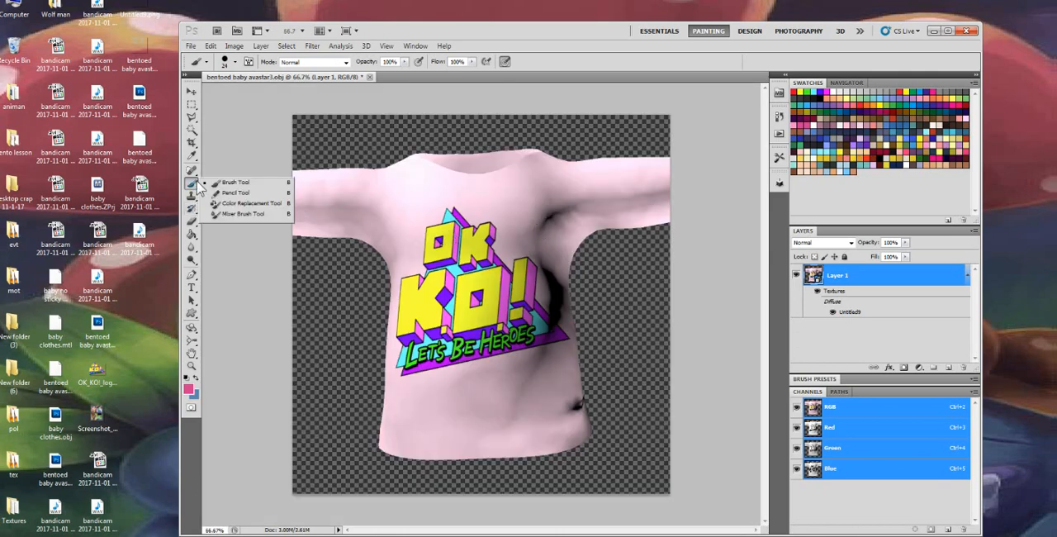
pyautogui.click(225, 183)
pyautogui.rightClick(342, 283)
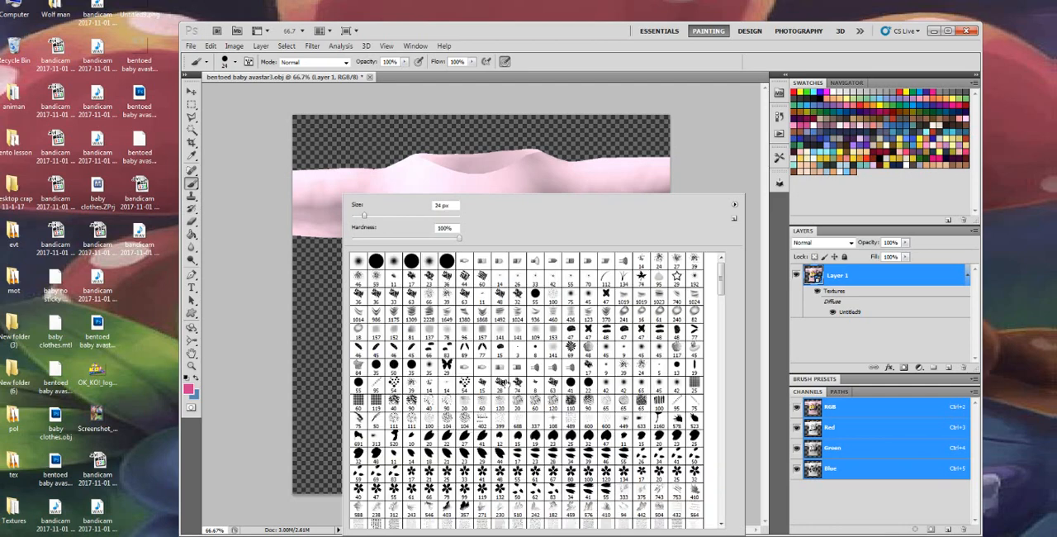
pyautogui.click(428, 317)
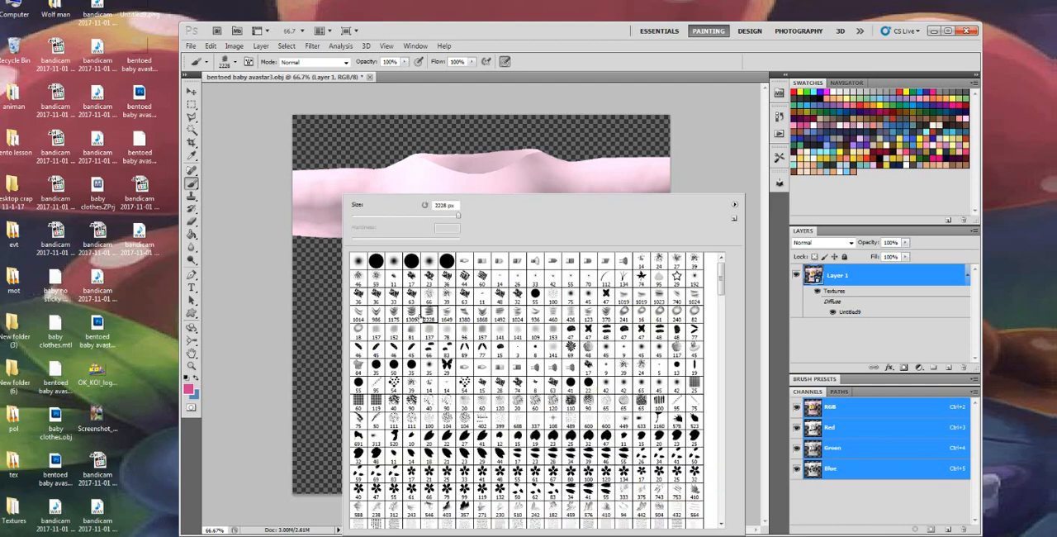
pyautogui.moveTo(438, 222); pyautogui.dragTo(408, 225)
pyautogui.click(241, 310)
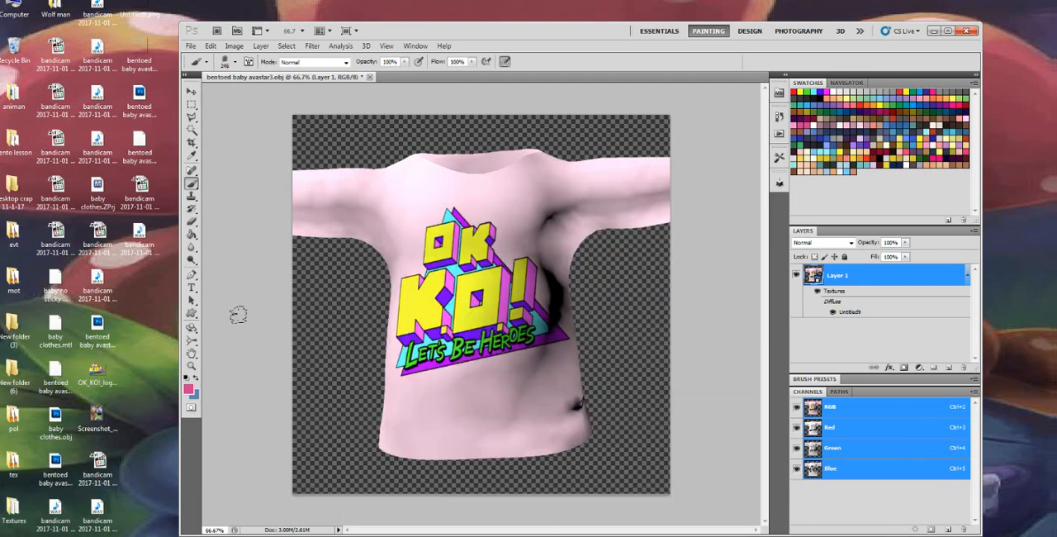
# Rotate the 3D shirt around to show its back
pyautogui.click(191, 327)
pyautogui.click(242, 329)
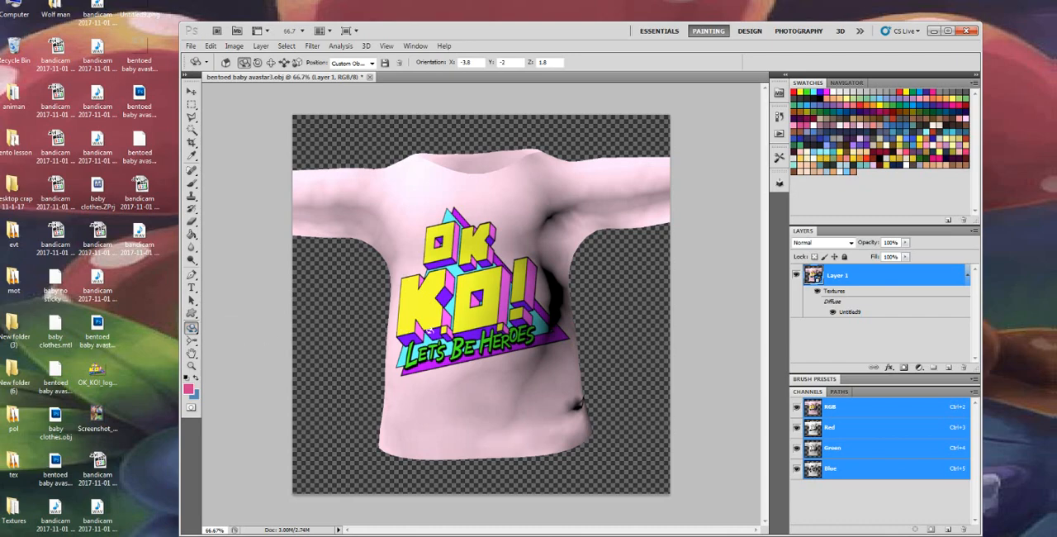
pyautogui.moveTo(491, 335); pyautogui.dragTo(132, 346)
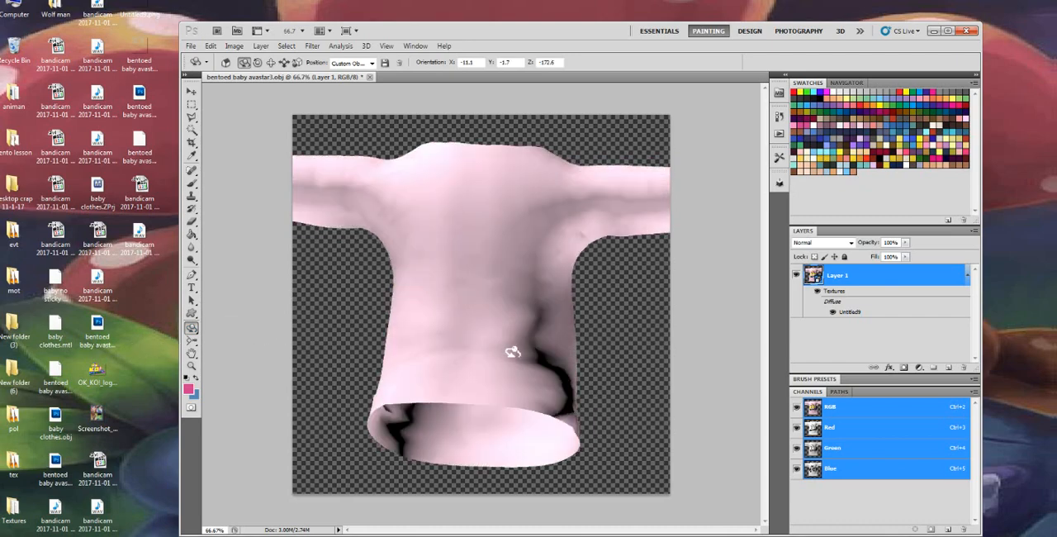
pyautogui.moveTo(521, 349); pyautogui.dragTo(465, 351)
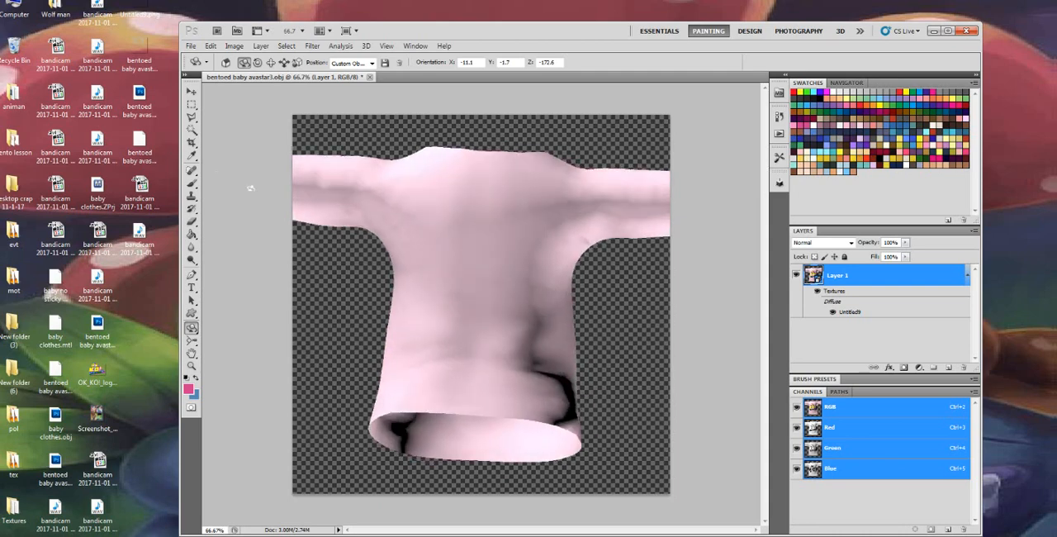
# Set a grey foreground colour for the Brush tool and resize the 2228 px fold-textured brush to 715 px
pyautogui.click(192, 182)
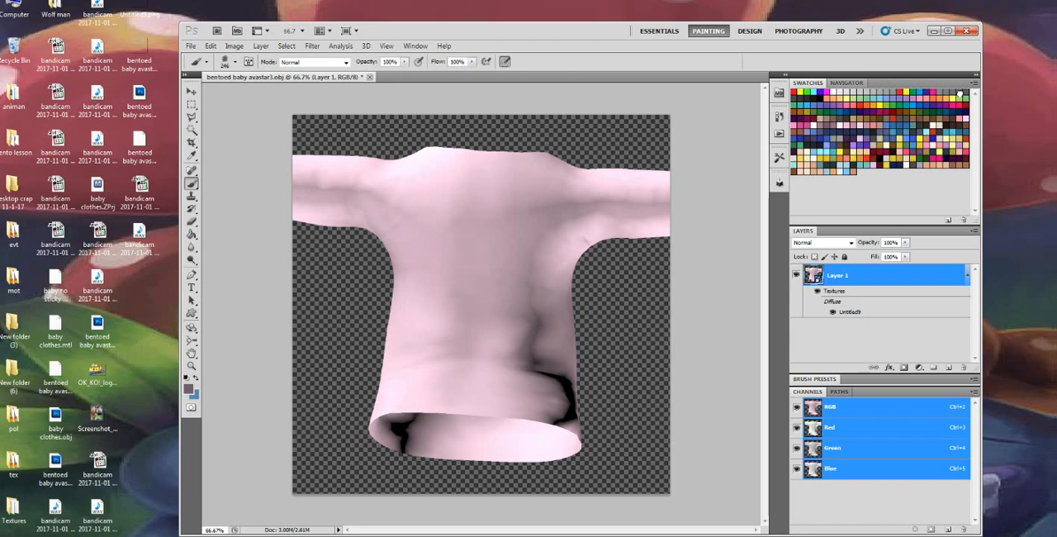
pyautogui.doubleClick(959, 93)
pyautogui.click(612, 202)
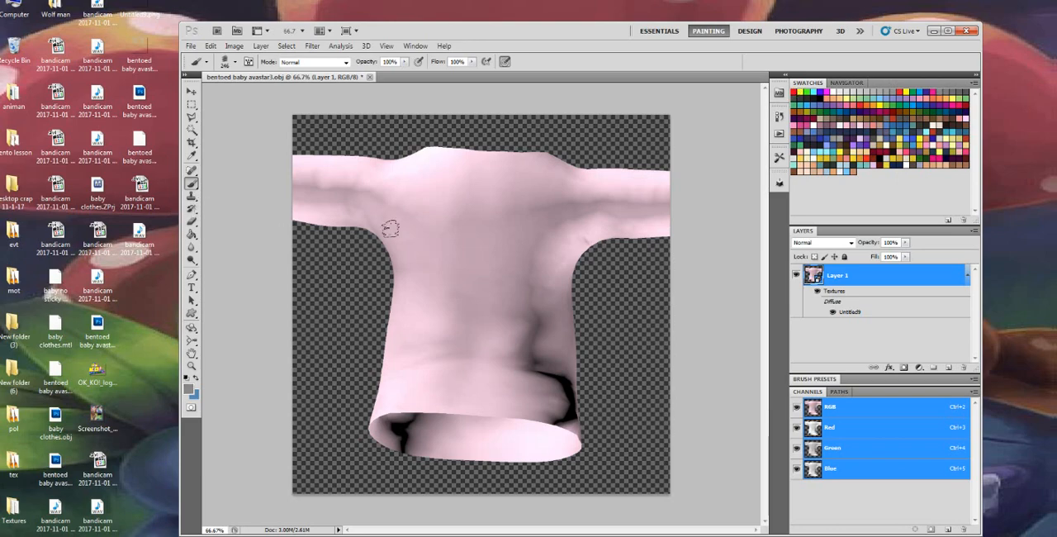
pyautogui.rightClick(456, 237)
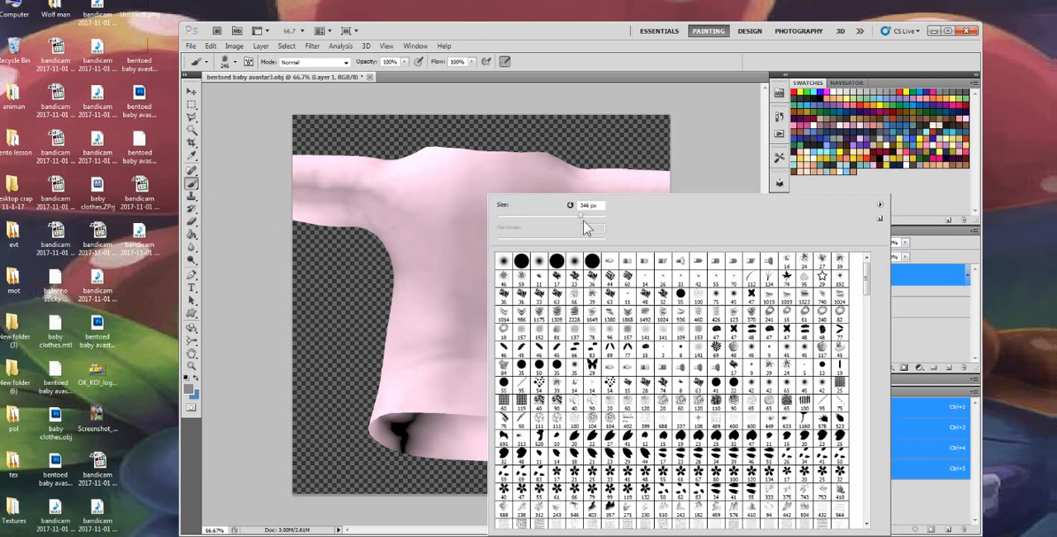
pyautogui.click(575, 313)
pyautogui.click(235, 62)
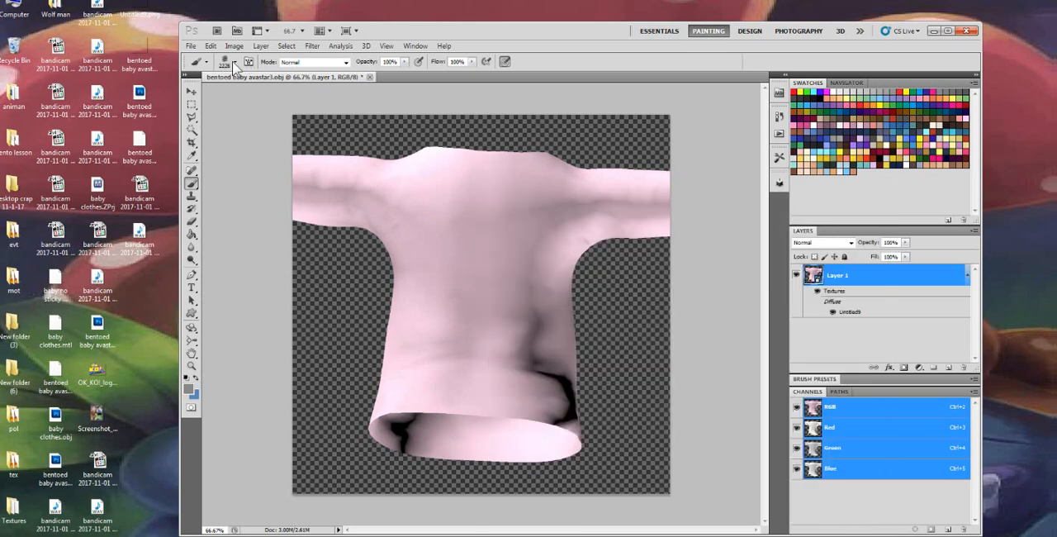
pyautogui.click(234, 62)
pyautogui.moveTo(301, 92); pyautogui.dragTo(295, 91)
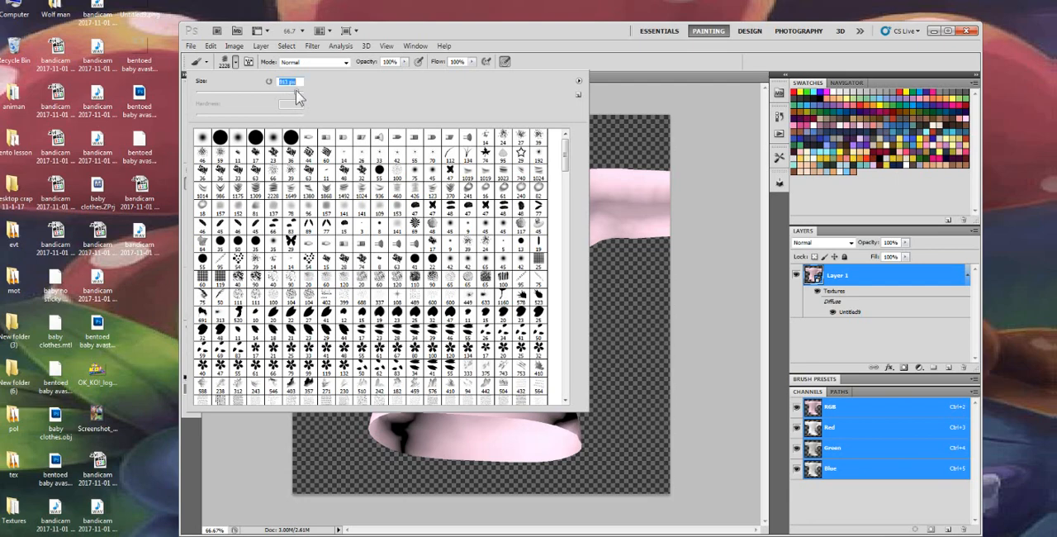
# Paint grey horizontal fabric folds across the back of the 3D shirt, from the upper back down to the hem
pyautogui.click(592, 263)
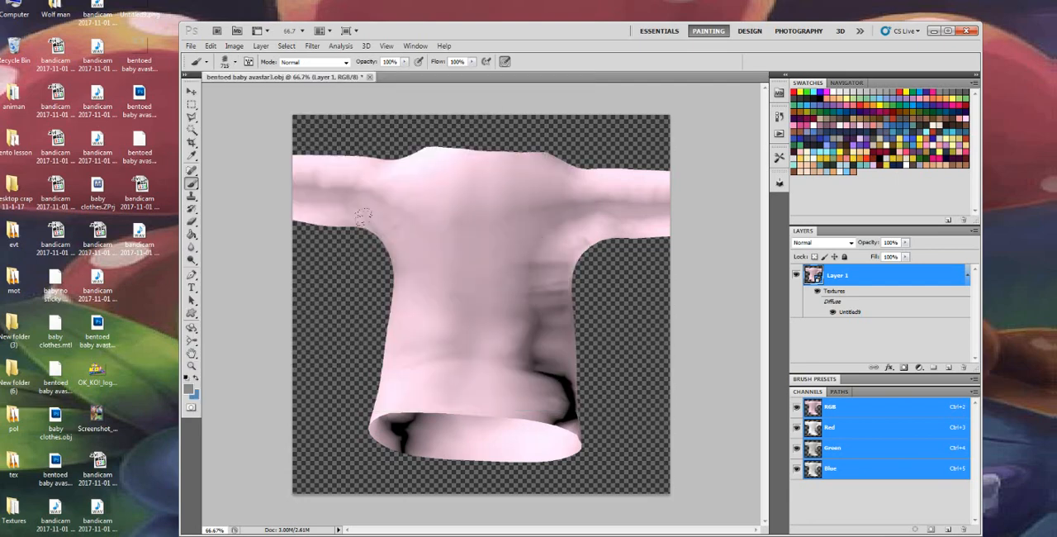
pyautogui.click(475, 254)
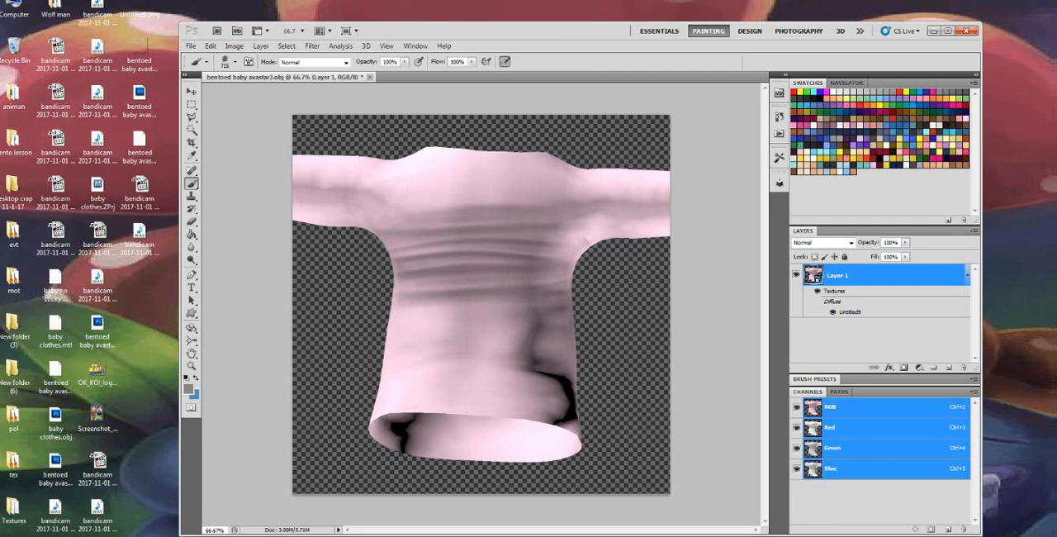
pyautogui.click(478, 359)
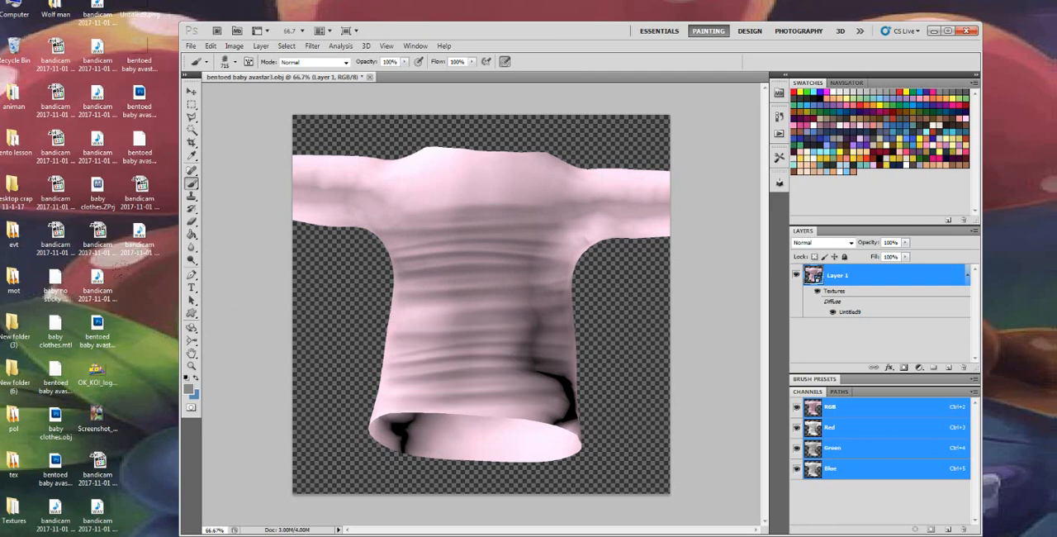
# Rotate the 3D shirt back around so the OK K.O.! logo on the chest faces forward
pyautogui.click(193, 330)
pyautogui.click(218, 327)
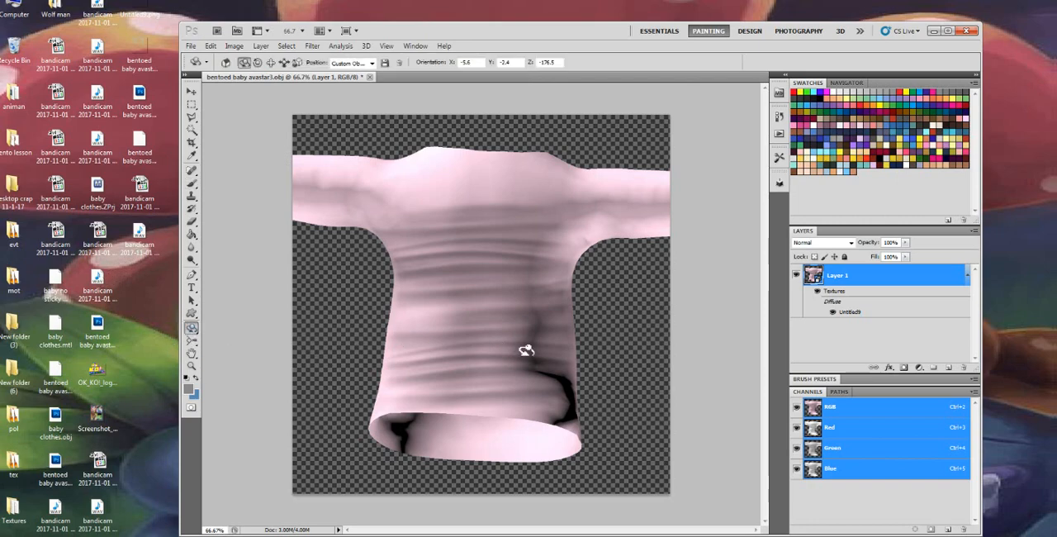
pyautogui.moveTo(452, 349); pyautogui.dragTo(175, 349)
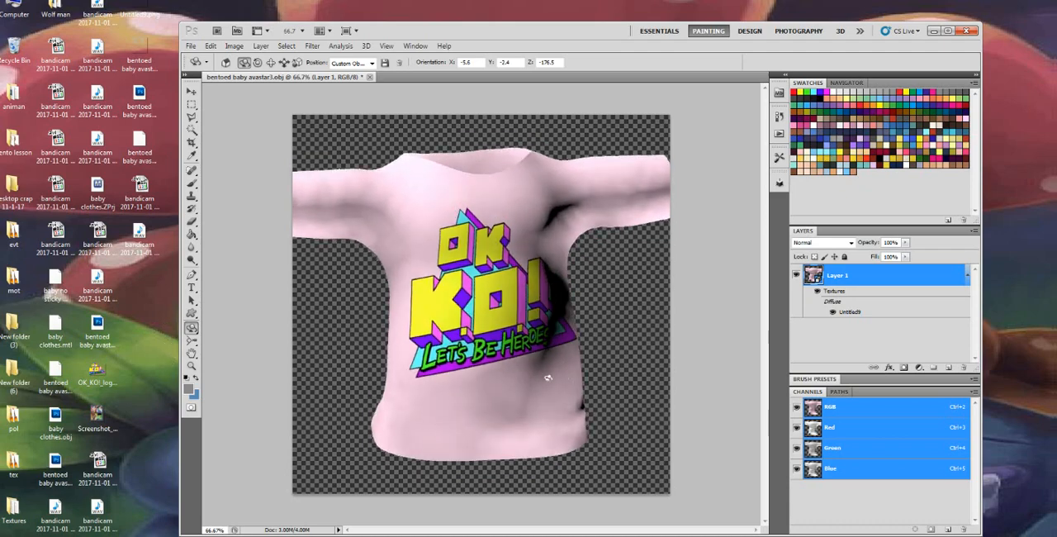
pyautogui.moveTo(480, 378); pyautogui.dragTo(544, 371)
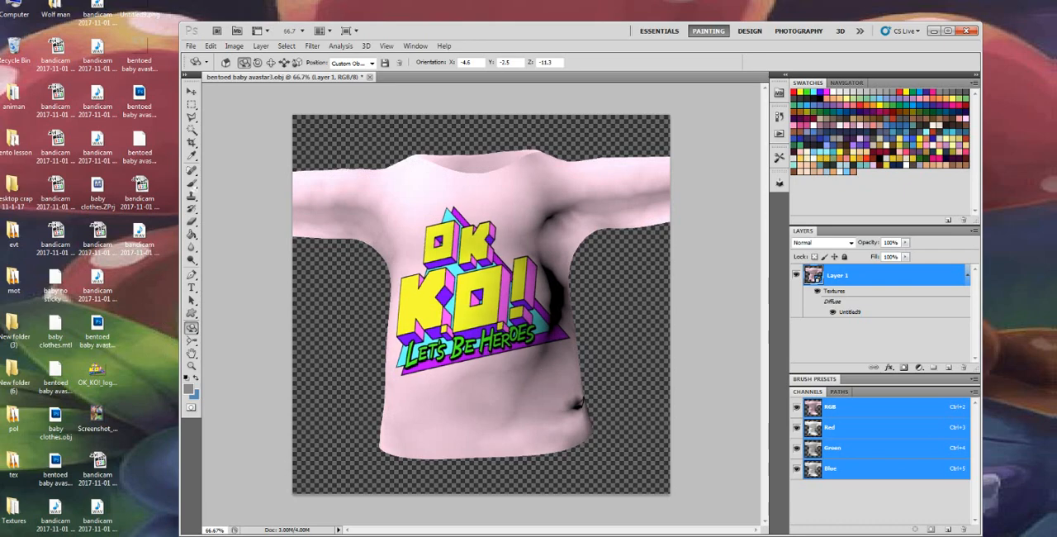
# Paint grey fabric folds on the front of the 3D shirt with the 1024 px fold-textured brush
pyautogui.click(191, 183)
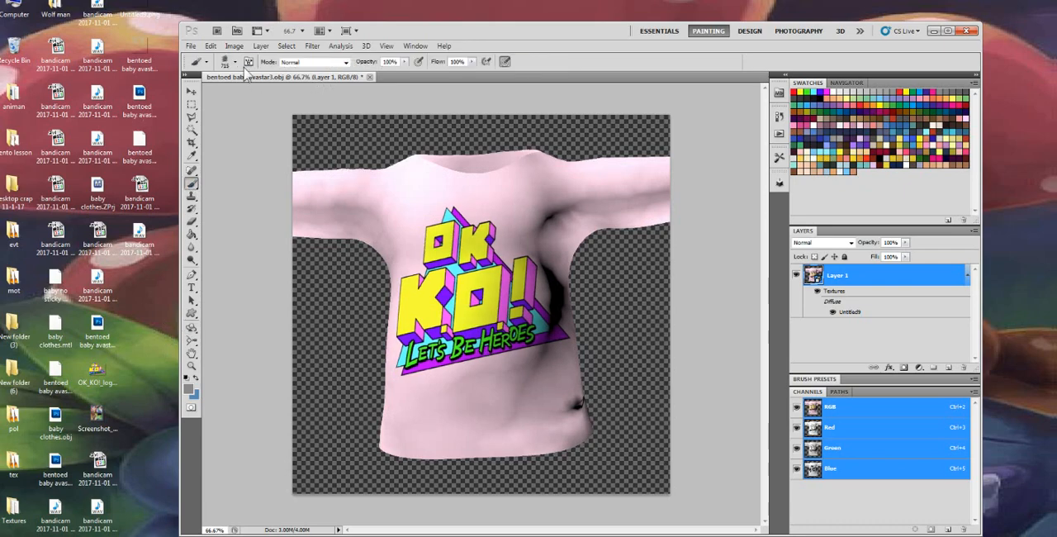
pyautogui.click(223, 63)
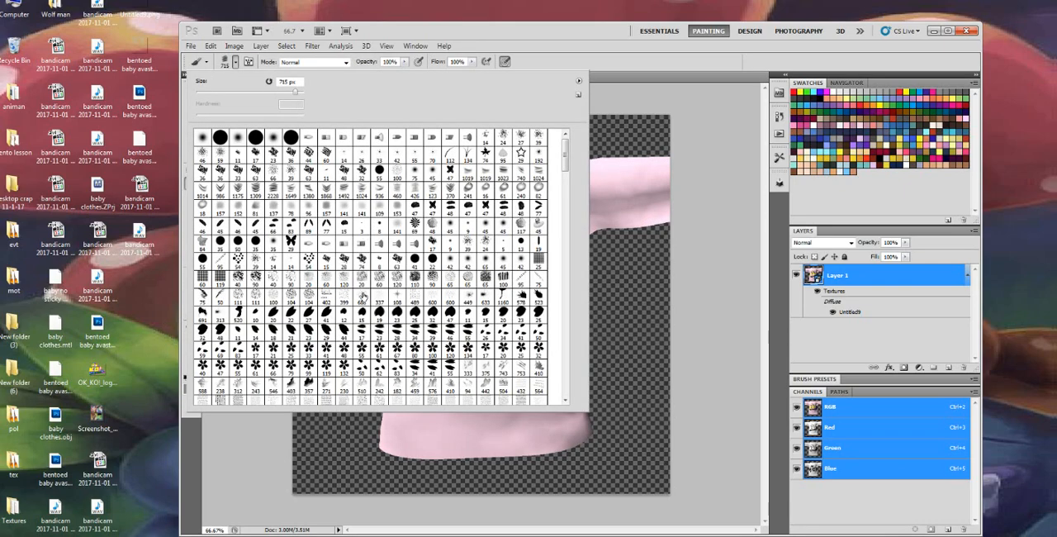
pyautogui.click(360, 191)
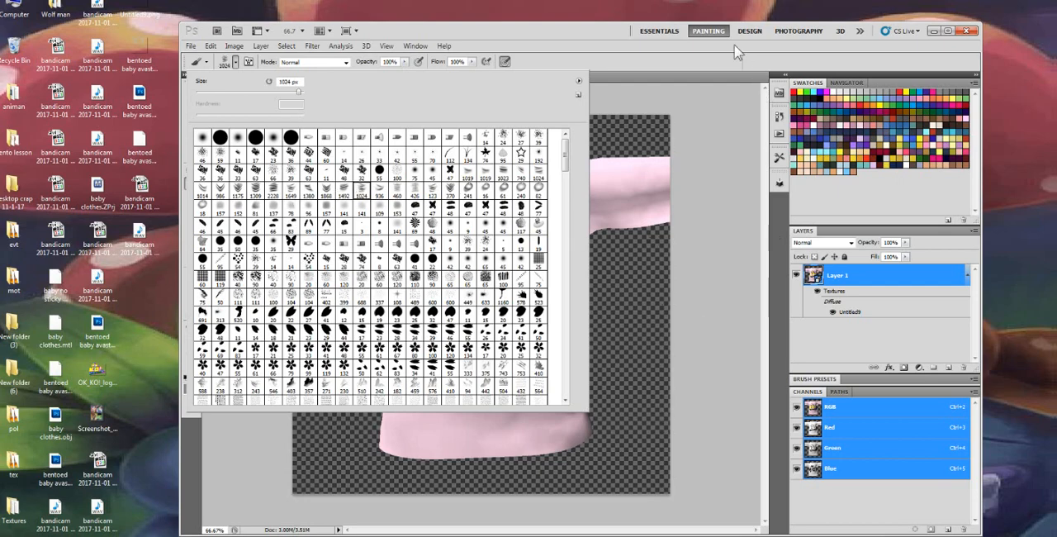
pyautogui.click(738, 52)
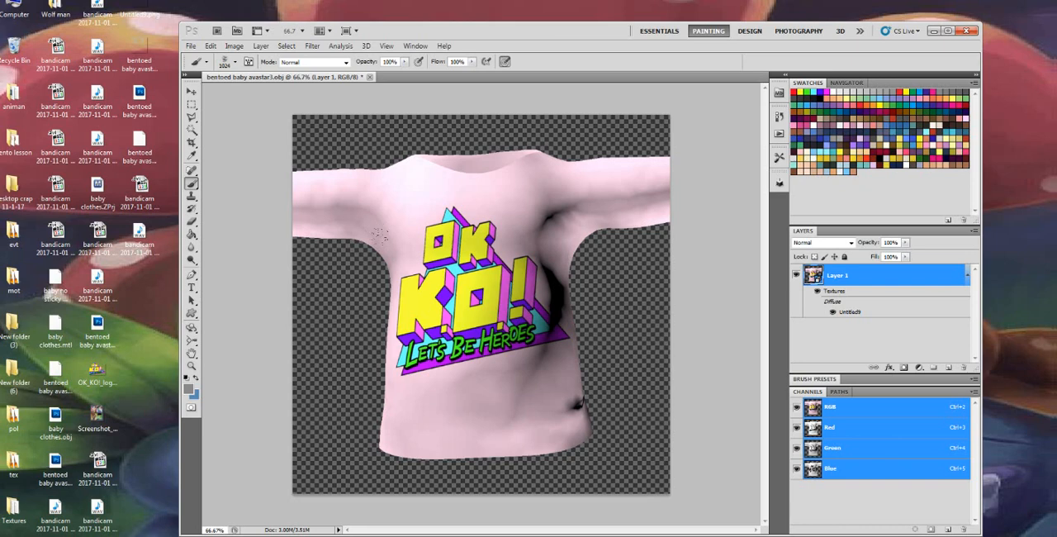
pyautogui.click(468, 322)
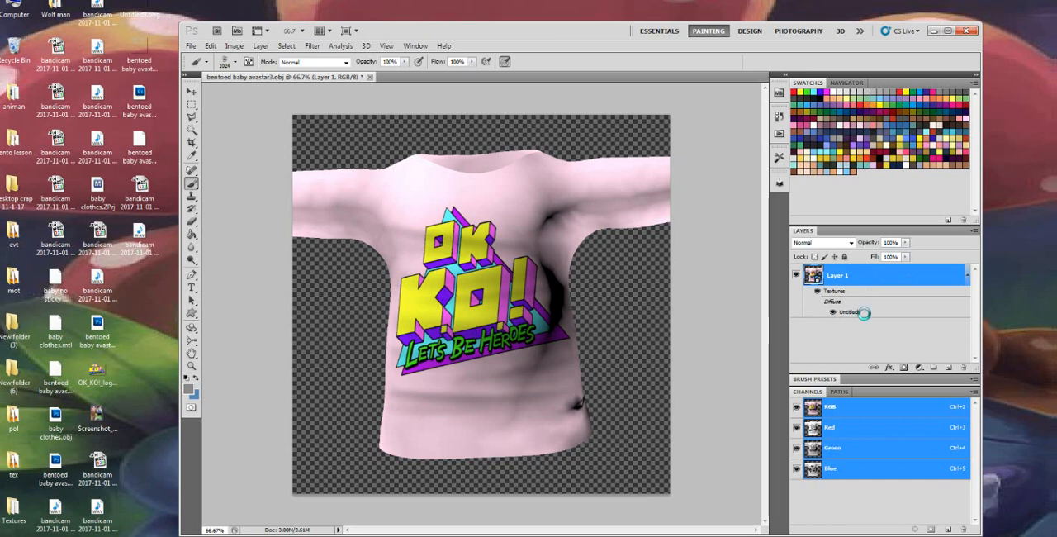
# Change the blend mode of Layer 5 with the folds to Color Burn and compare the texture with the 3D shirt
pyautogui.click(813, 243)
pyautogui.click(814, 243)
pyautogui.scroll(-2, 814, 248)
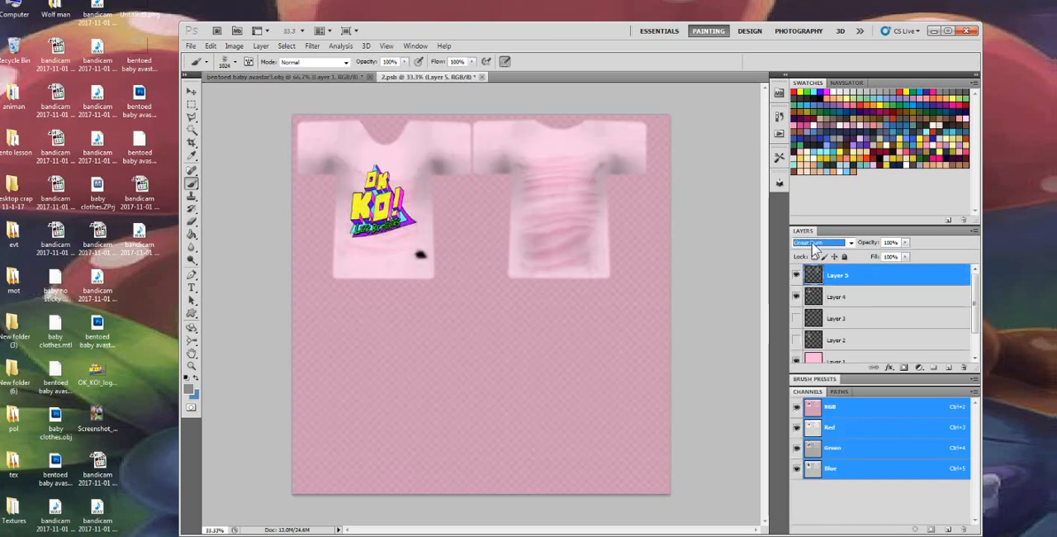
pyautogui.scroll(1, 813, 248)
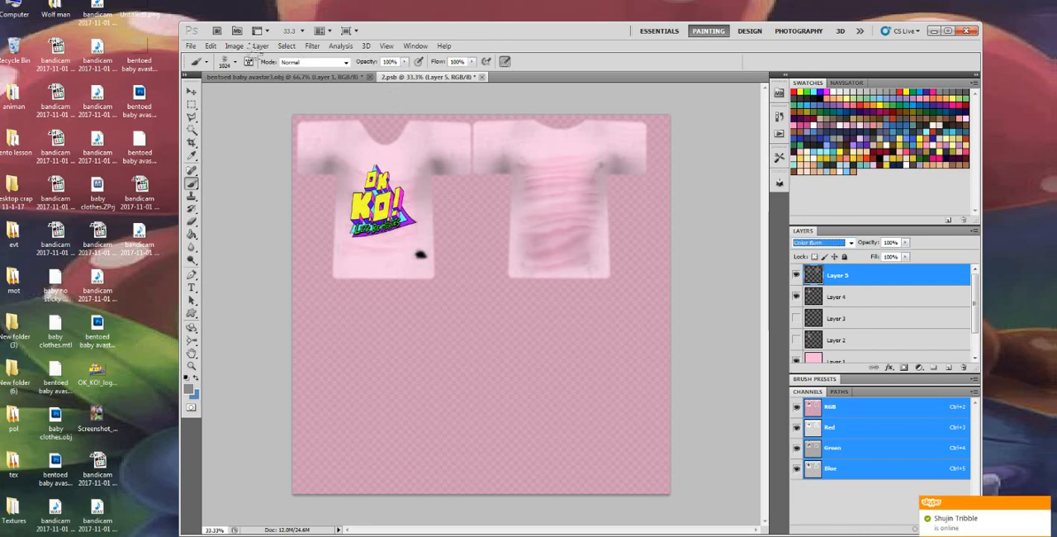
pyautogui.click(285, 73)
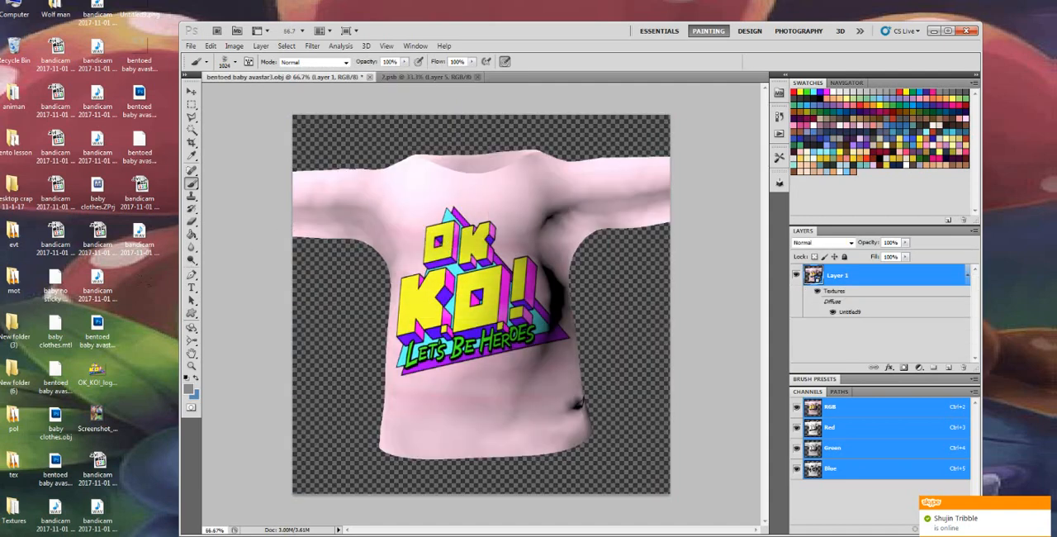
pyautogui.doubleClick(846, 313)
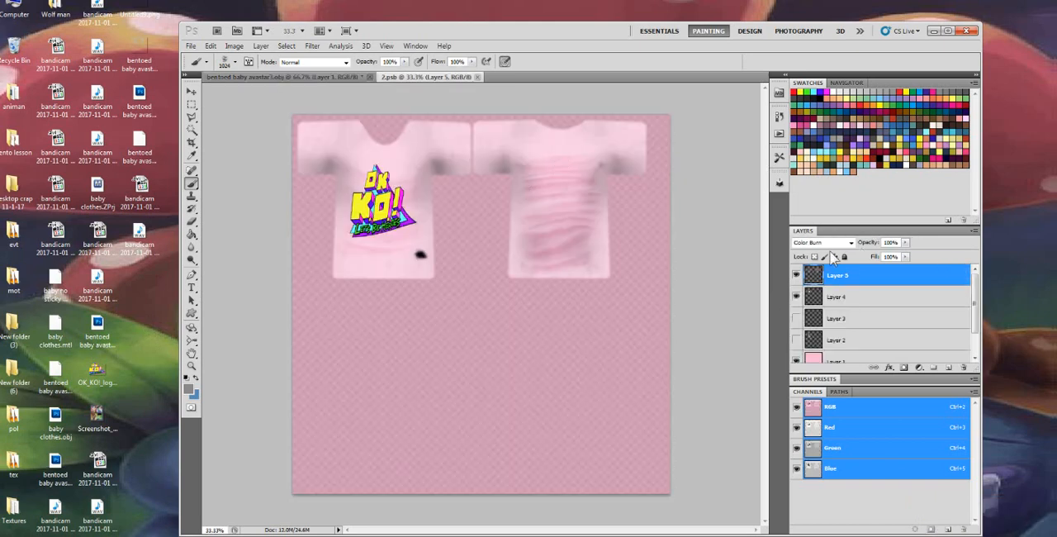
# Duplicate Layer 5 with the fabric folds under the default copy name in the shirt texture
pyautogui.rightClick(842, 277)
pyautogui.click(875, 50)
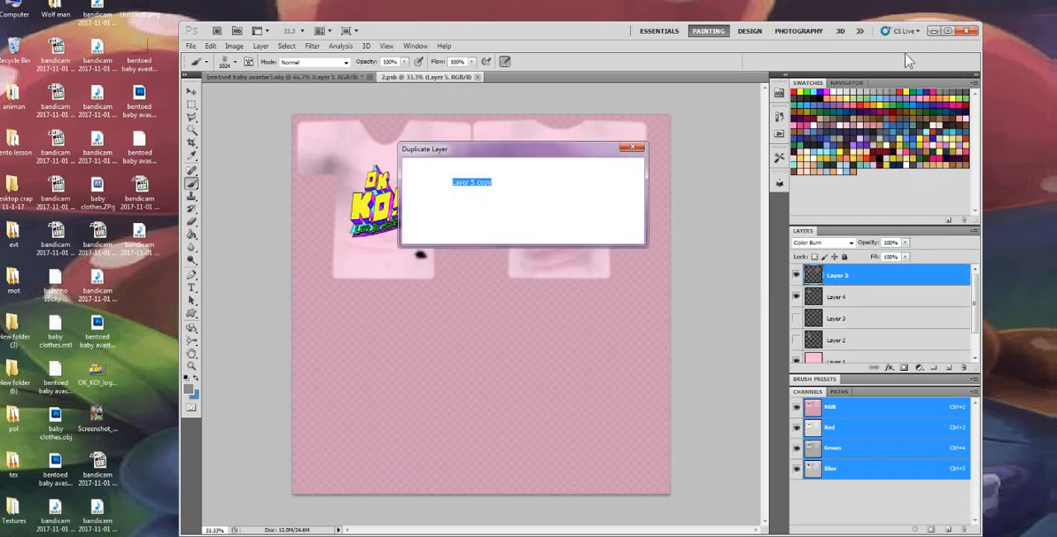
pyautogui.click(616, 170)
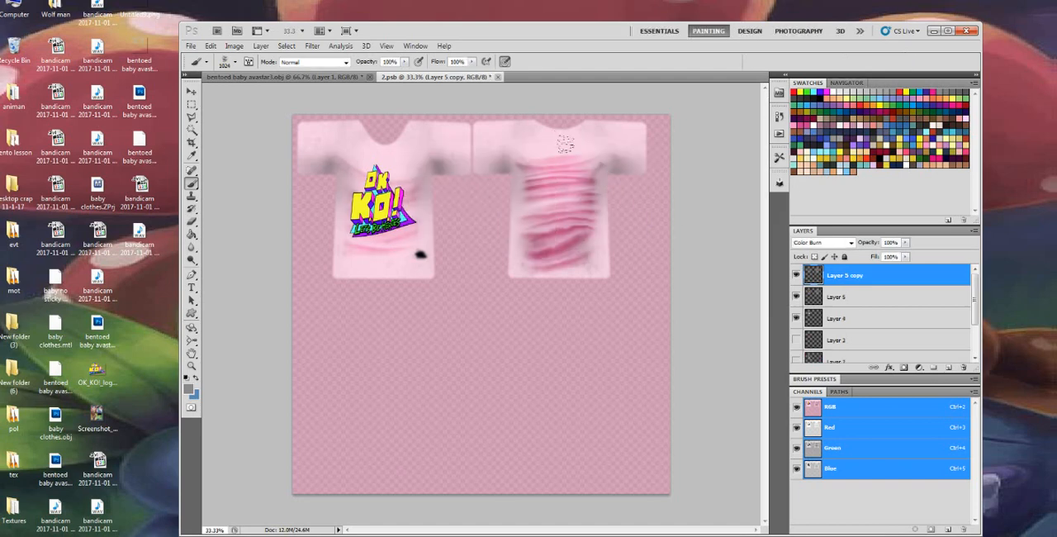
# Rotate the 3D shirt to its back to examine the folds strengthened by the duplicated layer
pyautogui.click(304, 78)
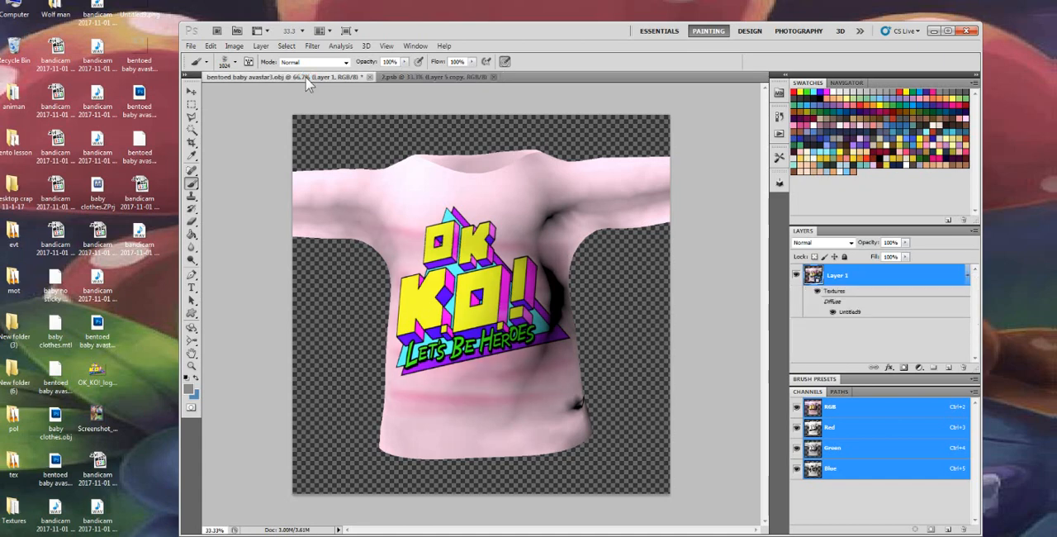
pyautogui.click(192, 329)
pyautogui.click(211, 328)
pyautogui.moveTo(468, 303); pyautogui.dragTo(377, 275)
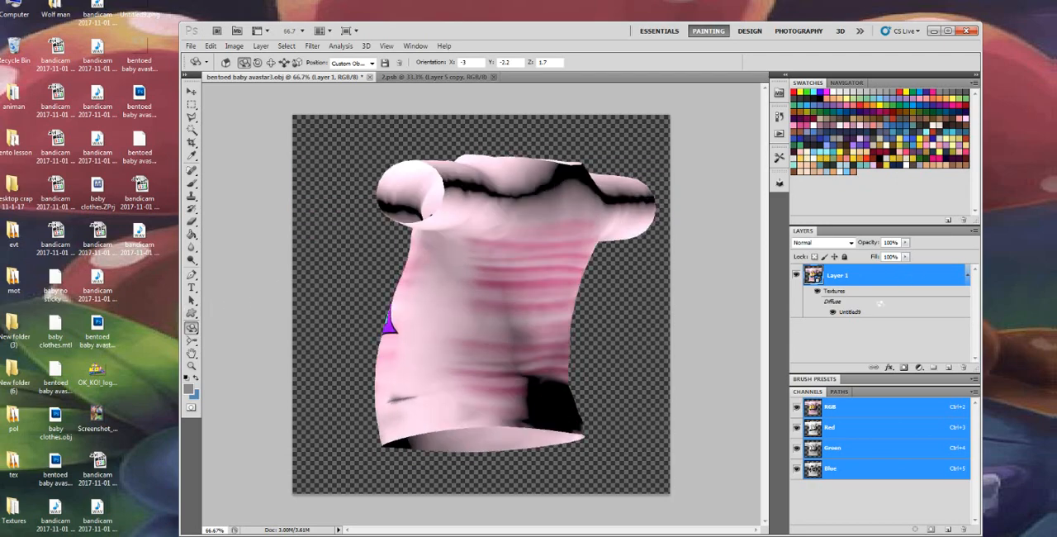
# Lower the fill of Layer 5 copy to 38% in the shirt texture and return to the 3D shirt
pyautogui.doubleClick(851, 312)
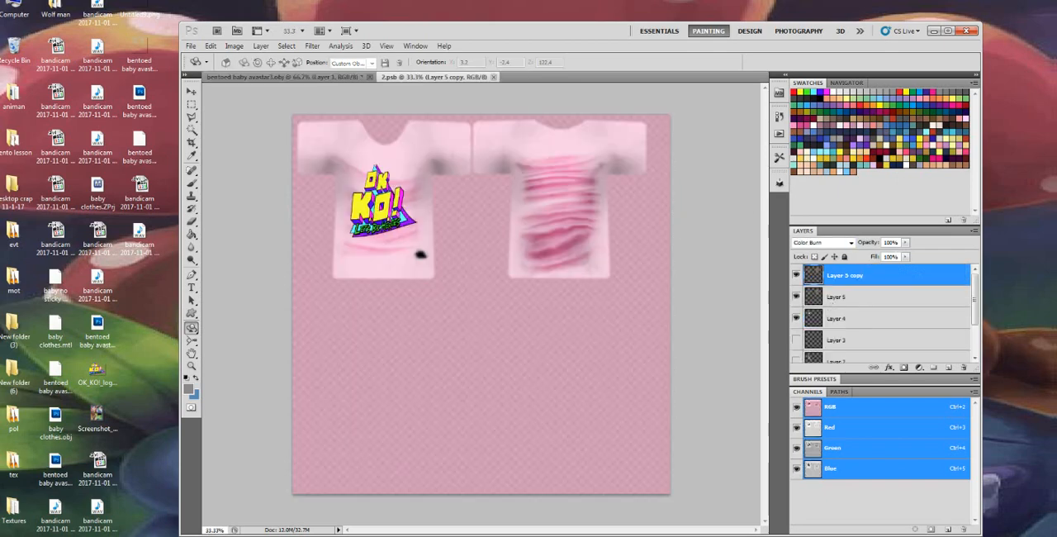
pyautogui.click(905, 257)
pyautogui.moveTo(888, 274); pyautogui.dragTo(881, 275)
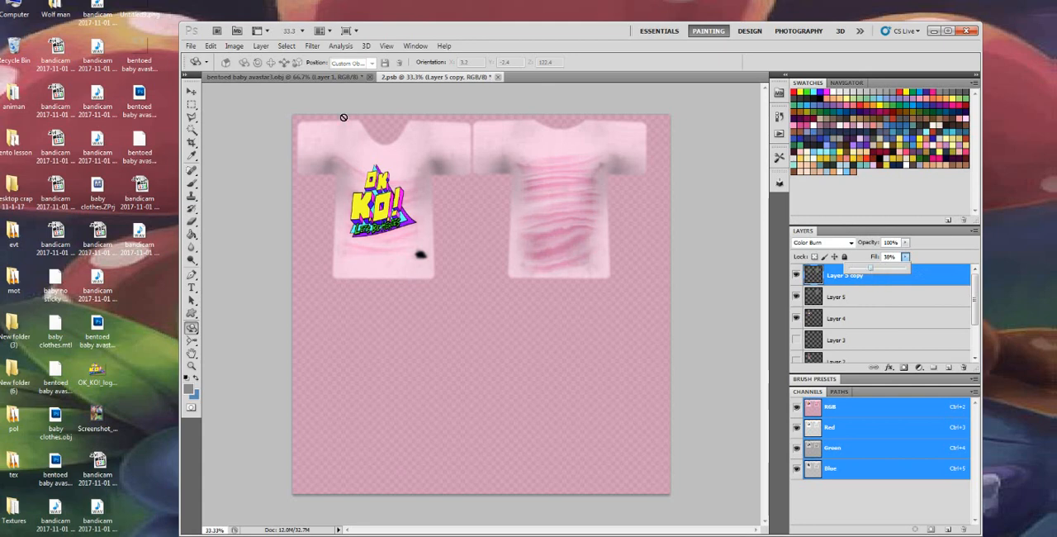
pyautogui.click(300, 83)
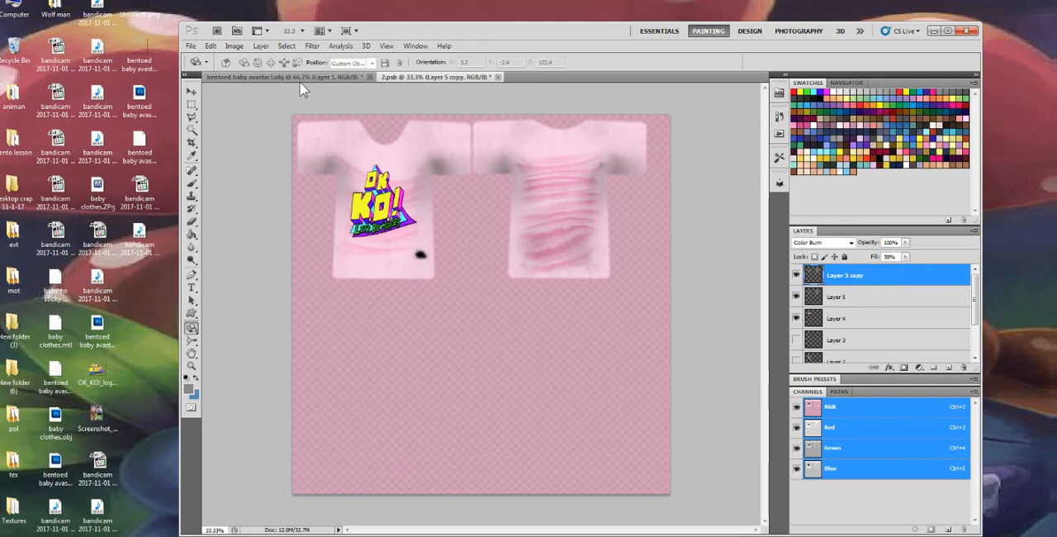
pyautogui.click(299, 77)
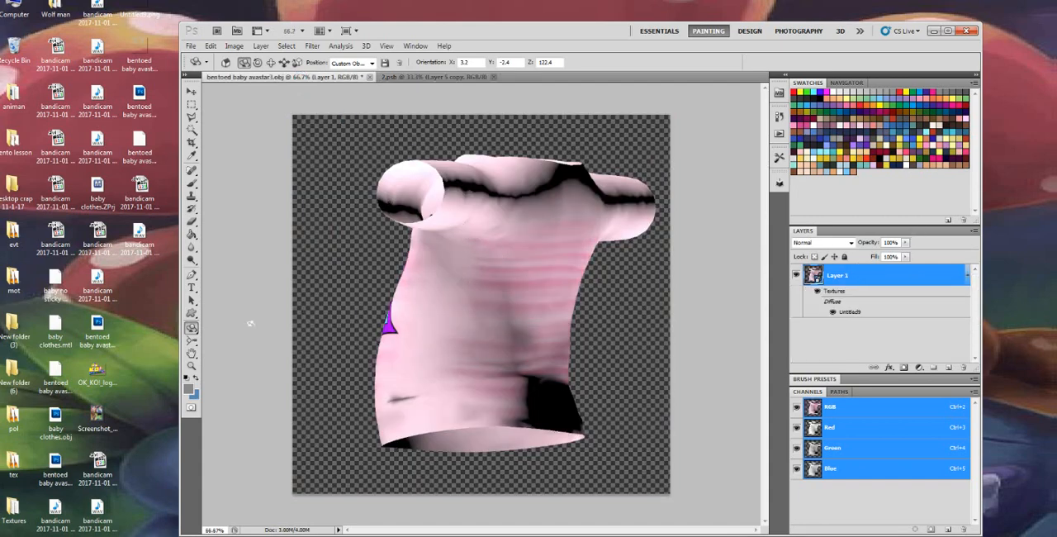
# Rotate the 3D shirt from its back until the OK K.O.! logo faces forward
pyautogui.click(193, 330)
pyautogui.click(227, 329)
pyautogui.moveTo(416, 327); pyautogui.dragTo(684, 321)
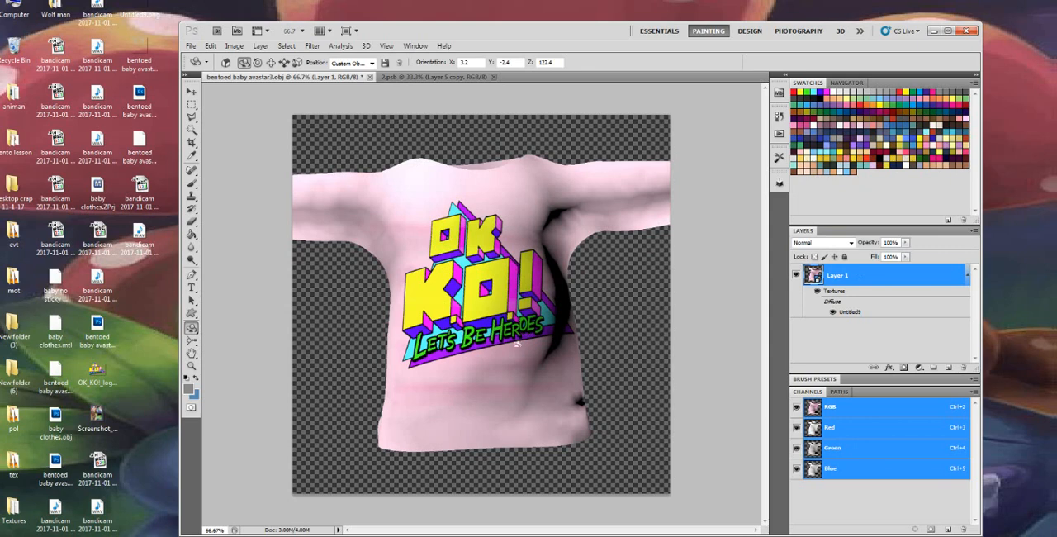
# Add an empty layer above the 3D shirt layer and another above Layer 5 copy in the shirt texture
pyautogui.click(948, 367)
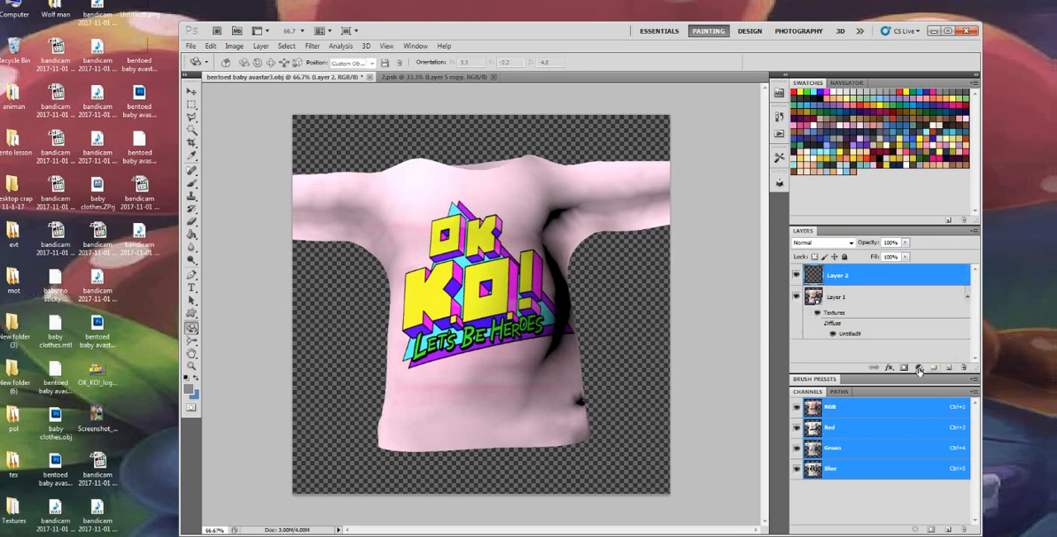
pyautogui.doubleClick(853, 334)
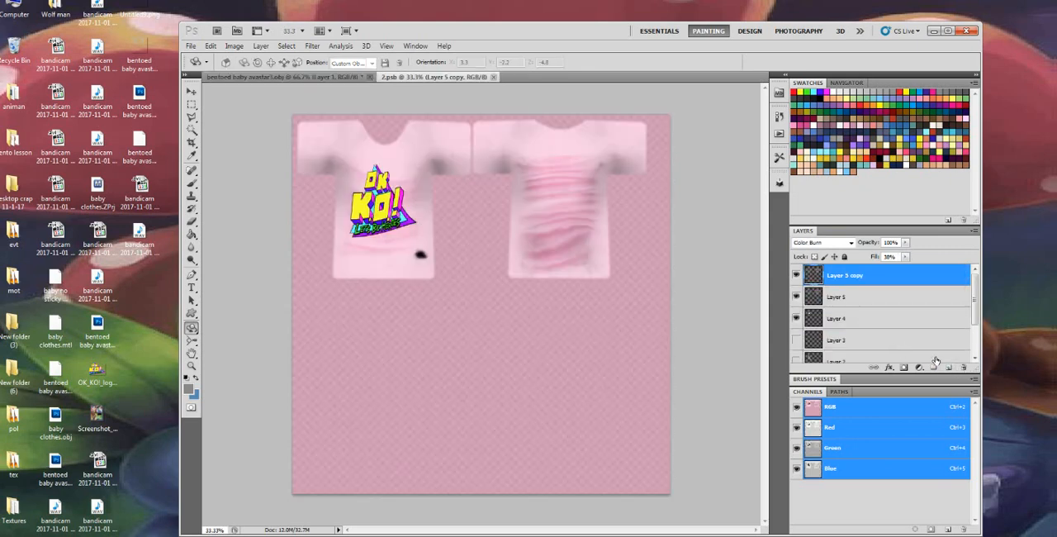
pyautogui.click(947, 367)
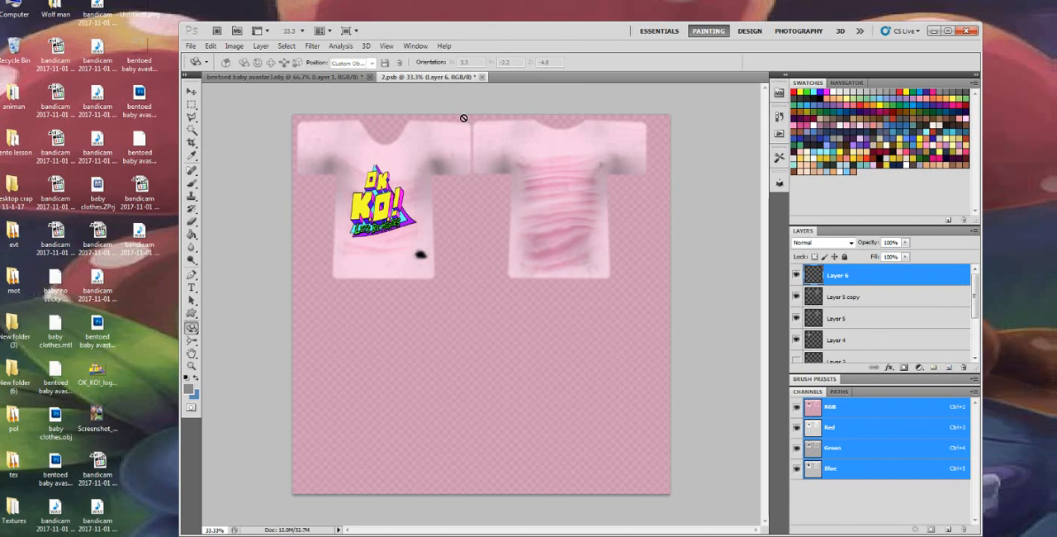
pyautogui.click(250, 77)
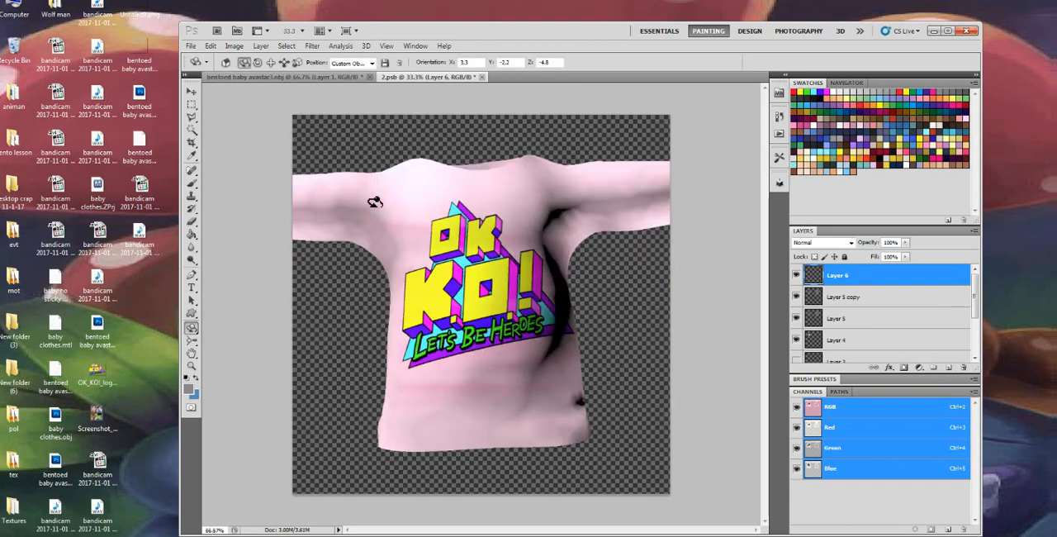
pyautogui.hotkey('ctrl', 'Tab')
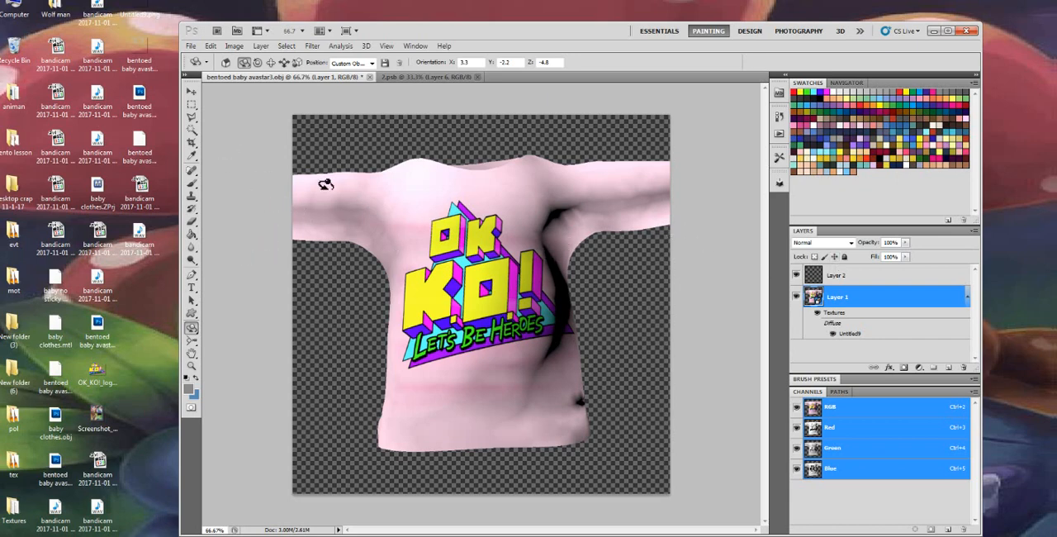
# Paint a grey shading stroke from the armpit to the hem beside the logo with a smaller soft round brush at 0% hardness
pyautogui.click(191, 182)
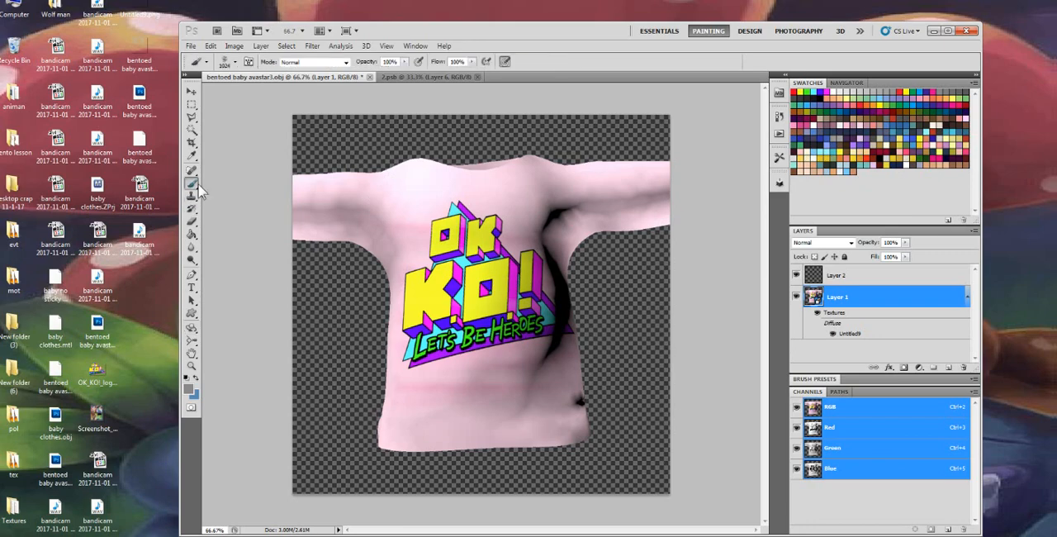
pyautogui.rightClick(266, 124)
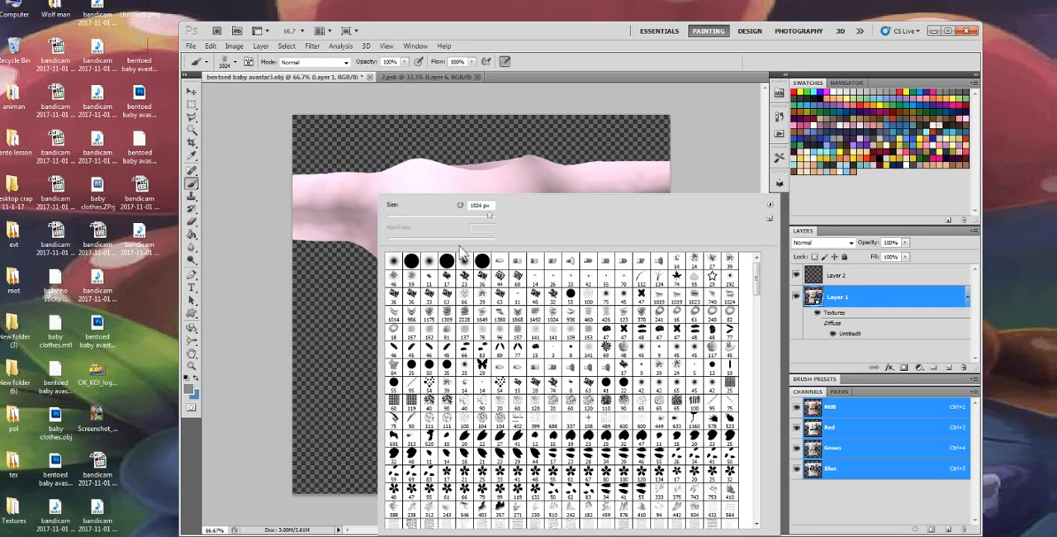
pyautogui.click(464, 262)
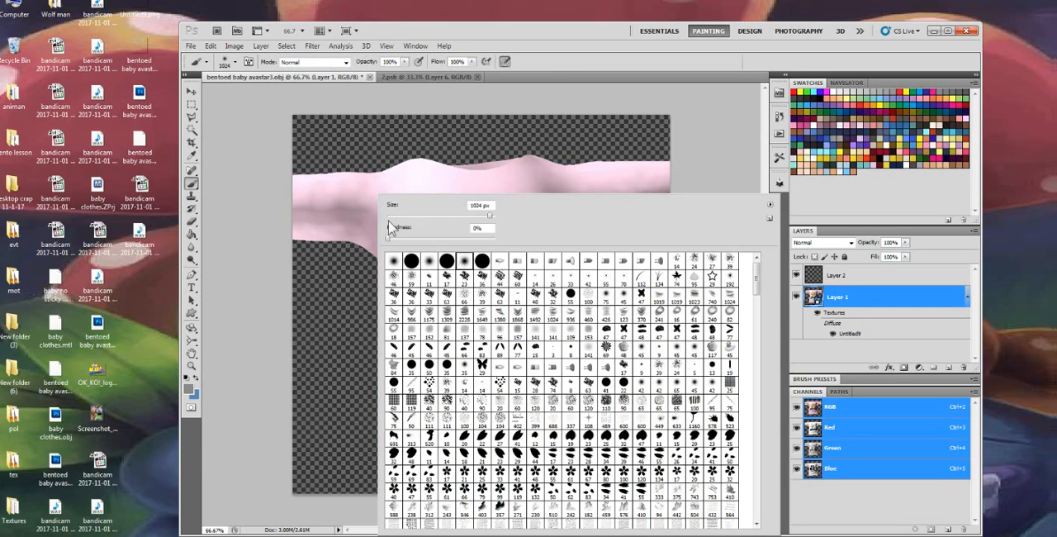
pyautogui.moveTo(419, 214); pyautogui.dragTo(467, 215)
pyautogui.click(301, 216)
pyautogui.moveTo(371, 187)
pyautogui.mouseDown()
pyautogui.moveTo(396, 269)
pyautogui.moveTo(394, 348)
pyautogui.mouseUp()
pyautogui.moveTo(390, 412); pyautogui.dragTo(405, 450)
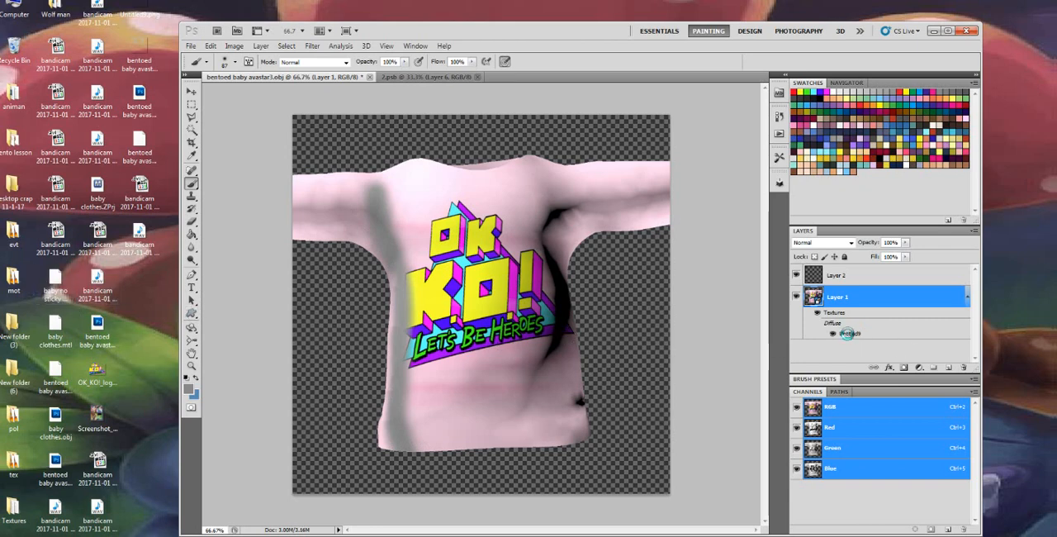
# Open the shirt texture and set the blend mode of Layer 6 to Color Burn after trying Multiply and Linear Burn
pyautogui.doubleClick(848, 333)
pyautogui.click(819, 243)
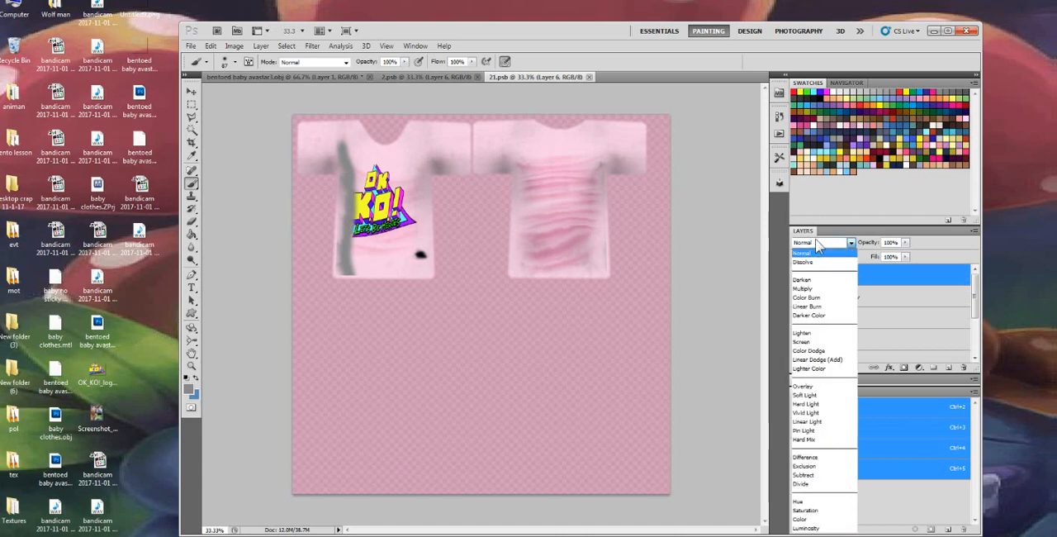
pyautogui.click(807, 288)
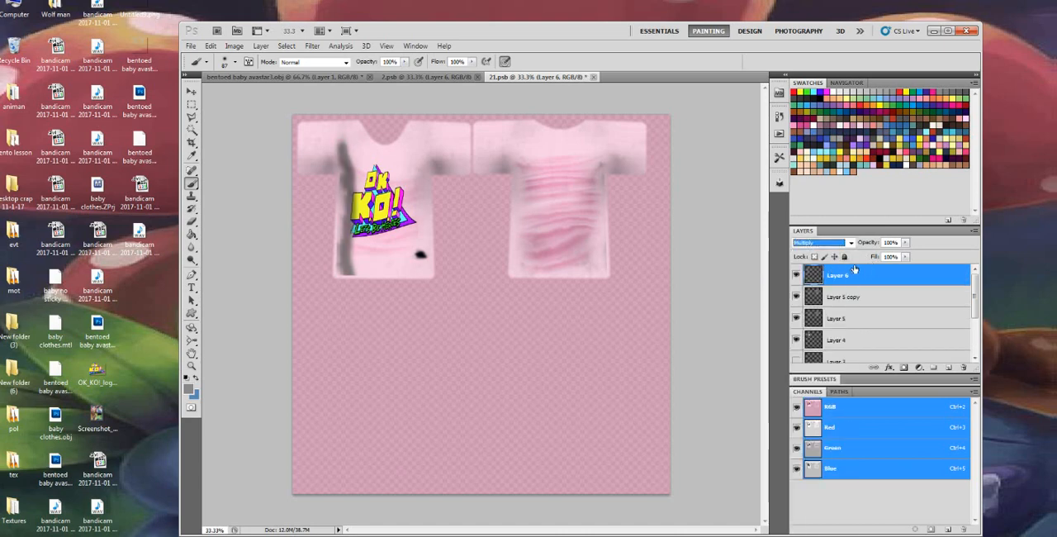
pyautogui.scroll(-3, 823, 246)
pyautogui.scroll(1, 824, 246)
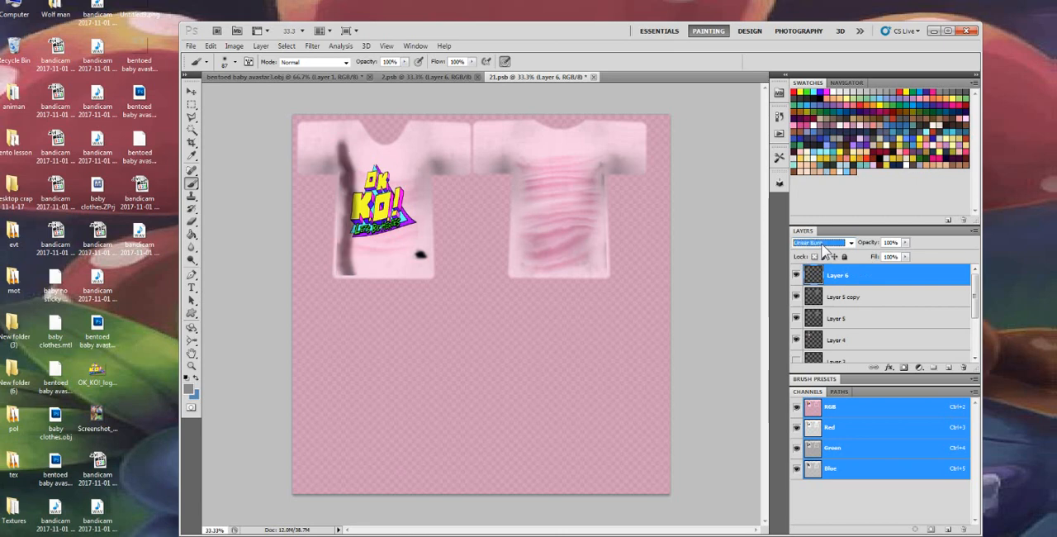
pyautogui.scroll(1, 823, 247)
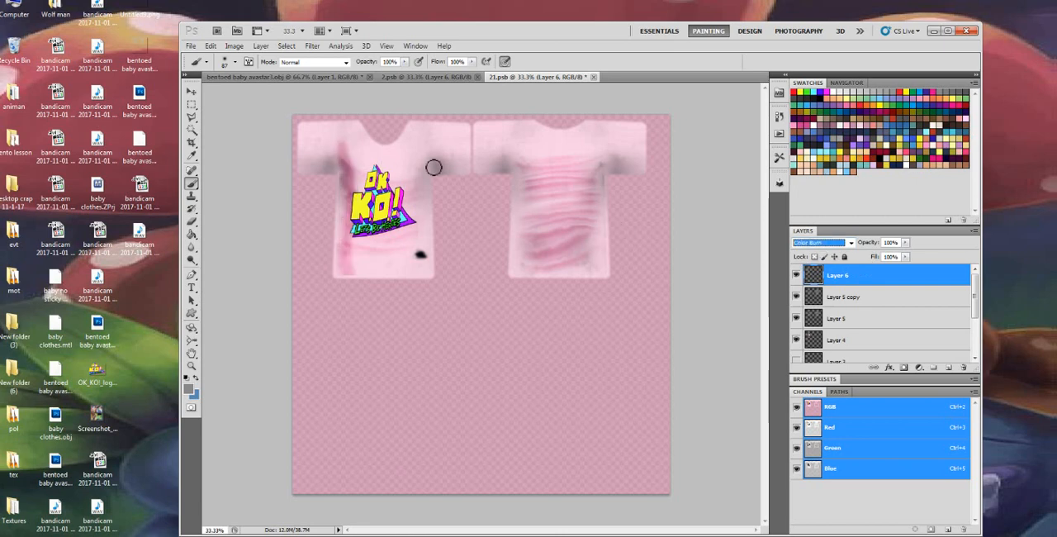
# Paint grey shading along the underarms and side seams of the front and back shirt pieces on Layer 6
pyautogui.moveTo(432, 165); pyautogui.dragTo(428, 211)
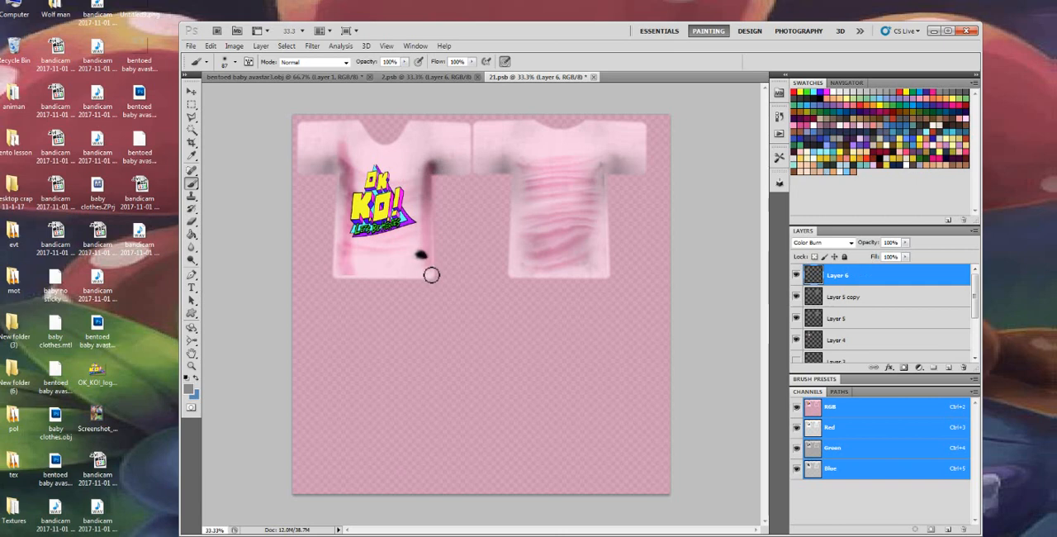
pyautogui.moveTo(441, 168)
pyautogui.mouseDown()
pyautogui.moveTo(510, 172)
pyautogui.moveTo(519, 291)
pyautogui.mouseUp()
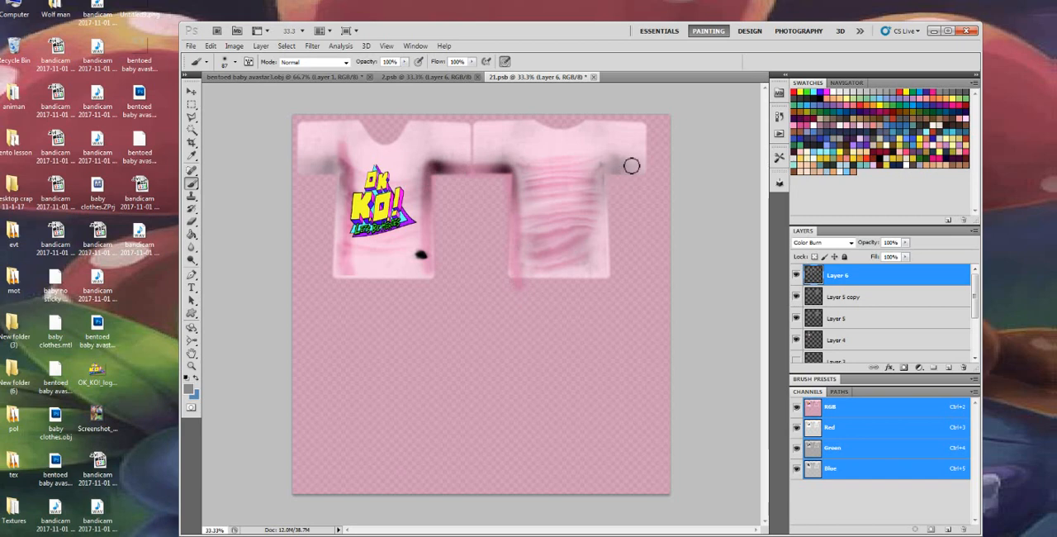
pyautogui.moveTo(636, 170)
pyautogui.mouseDown()
pyautogui.moveTo(611, 169)
pyautogui.moveTo(607, 189)
pyautogui.moveTo(600, 278)
pyautogui.mouseUp()
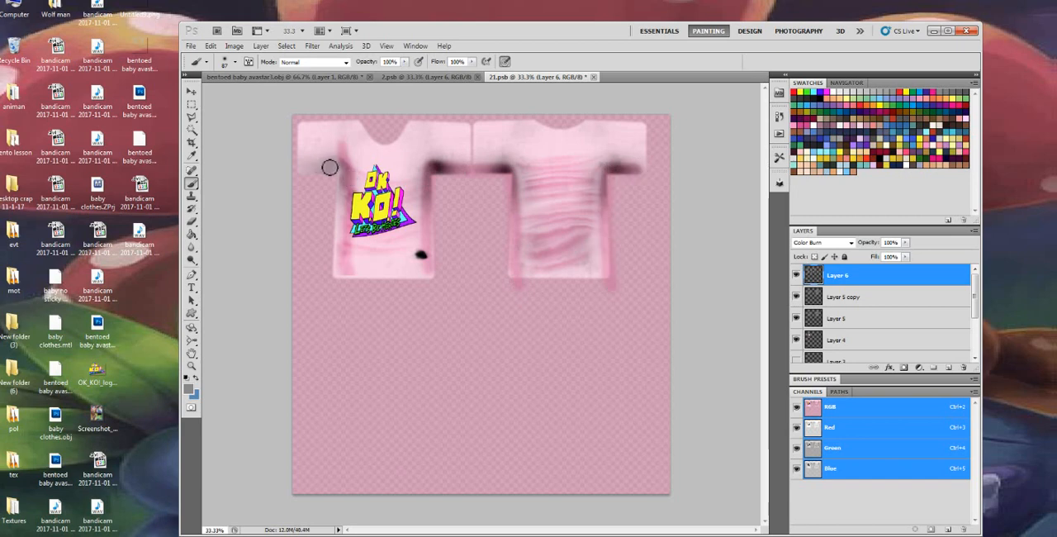
pyautogui.moveTo(342, 168)
pyautogui.mouseDown()
pyautogui.moveTo(295, 173)
pyautogui.moveTo(333, 174)
pyautogui.moveTo(341, 205)
pyautogui.moveTo(332, 275)
pyautogui.mouseUp()
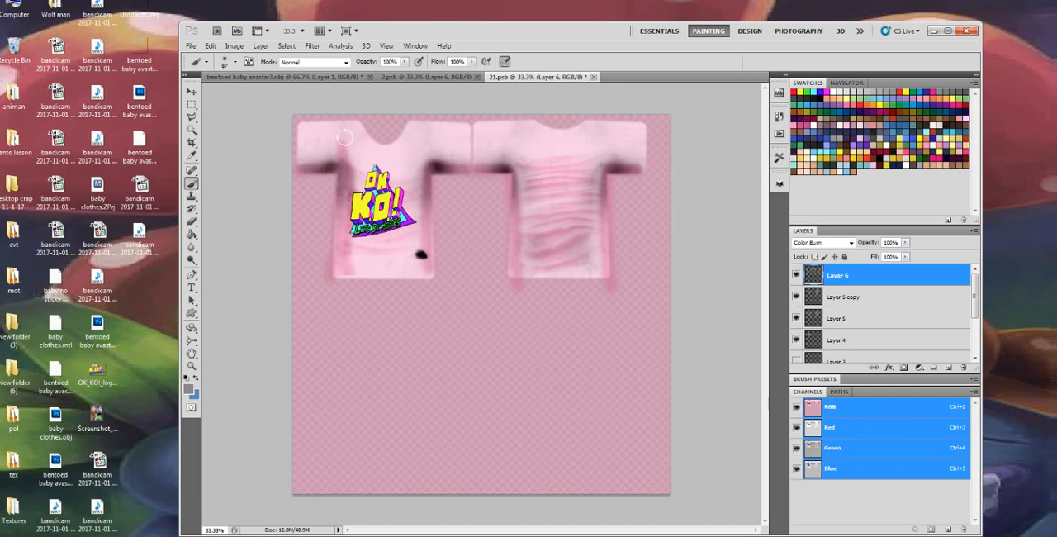
# Paint grey shading around the necklines, hems and sleeve edges of both shirt pieces on Layer 6
pyautogui.moveTo(361, 125)
pyautogui.mouseDown()
pyautogui.moveTo(384, 146)
pyautogui.moveTo(410, 126)
pyautogui.moveTo(394, 144)
pyautogui.moveTo(363, 127)
pyautogui.mouseUp()
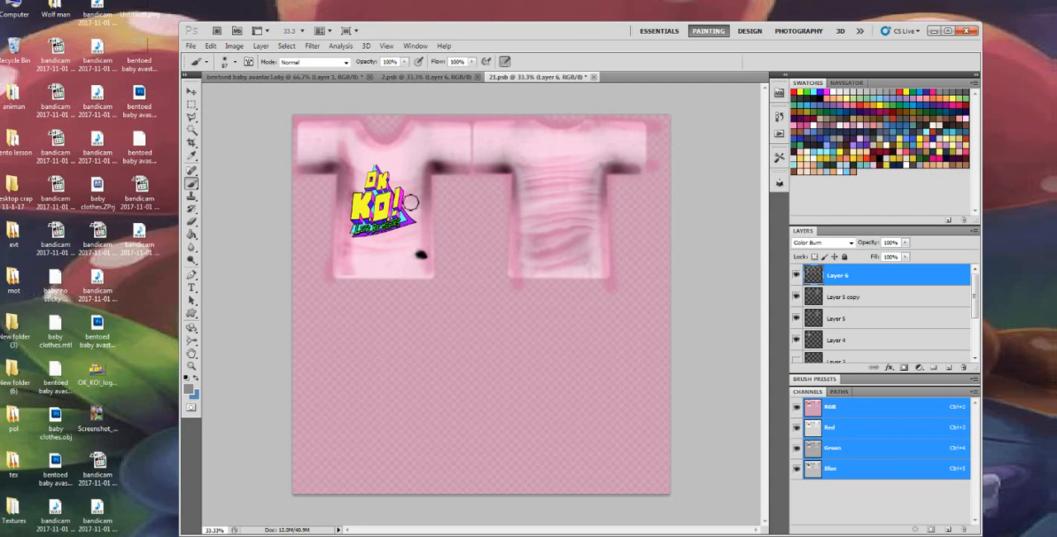
pyautogui.moveTo(436, 285); pyautogui.dragTo(343, 272)
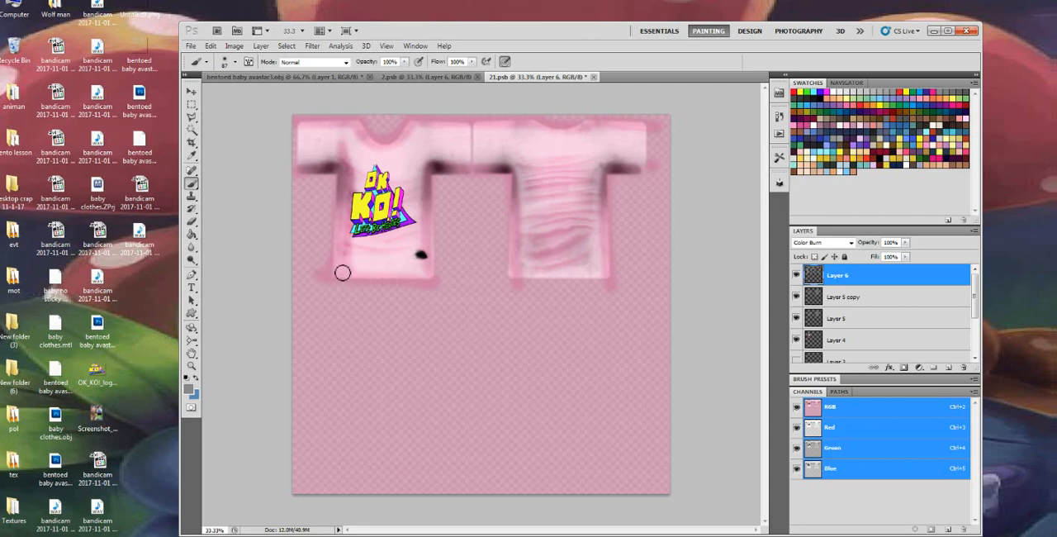
pyautogui.moveTo(439, 272); pyautogui.dragTo(623, 282)
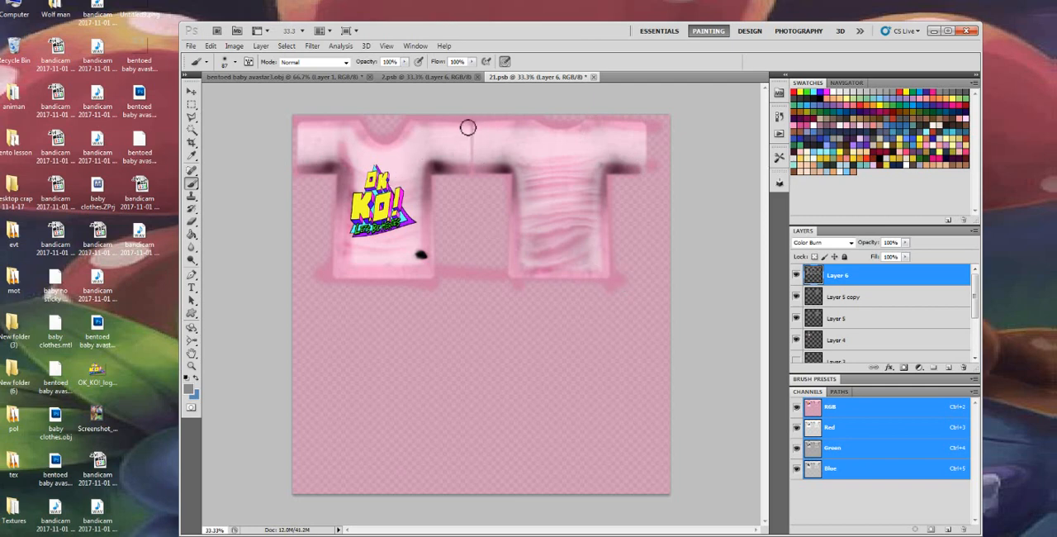
pyautogui.moveTo(467, 128); pyautogui.dragTo(472, 176)
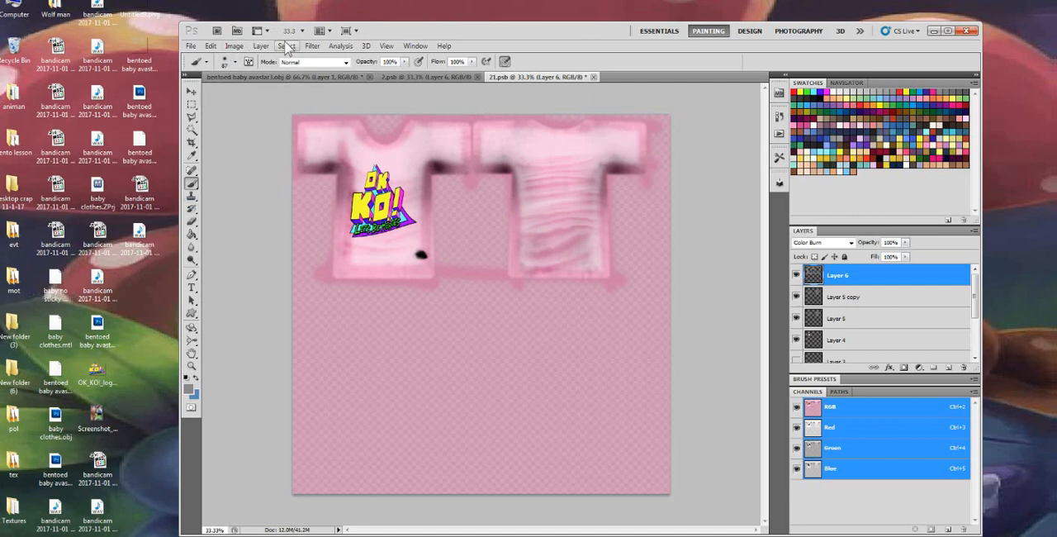
# Soften the edge shading on Layer 6 with a Gaussian Blur and check it on the 3D shirt
pyautogui.click(312, 45)
pyautogui.moveTo(348, 146)
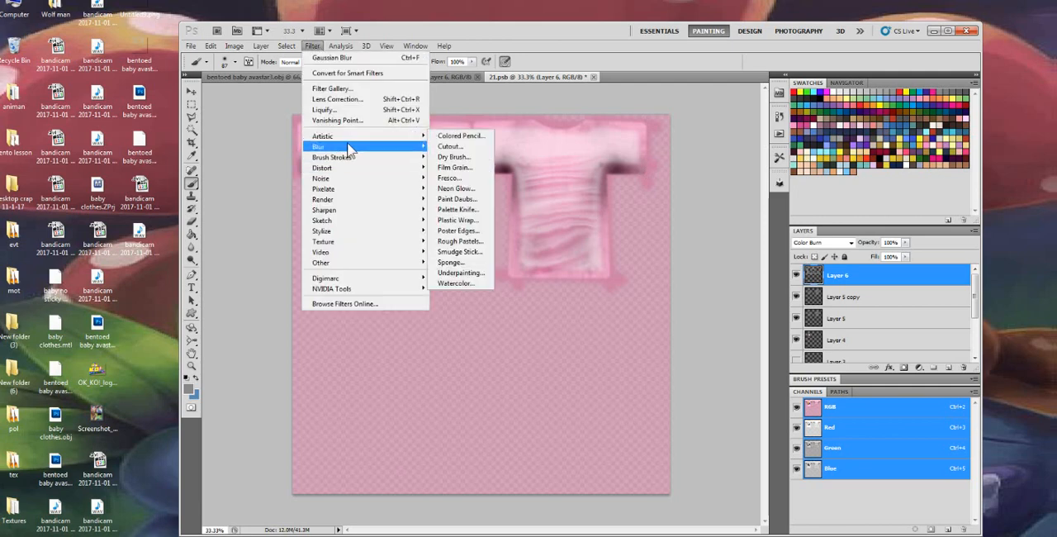
pyautogui.click(454, 189)
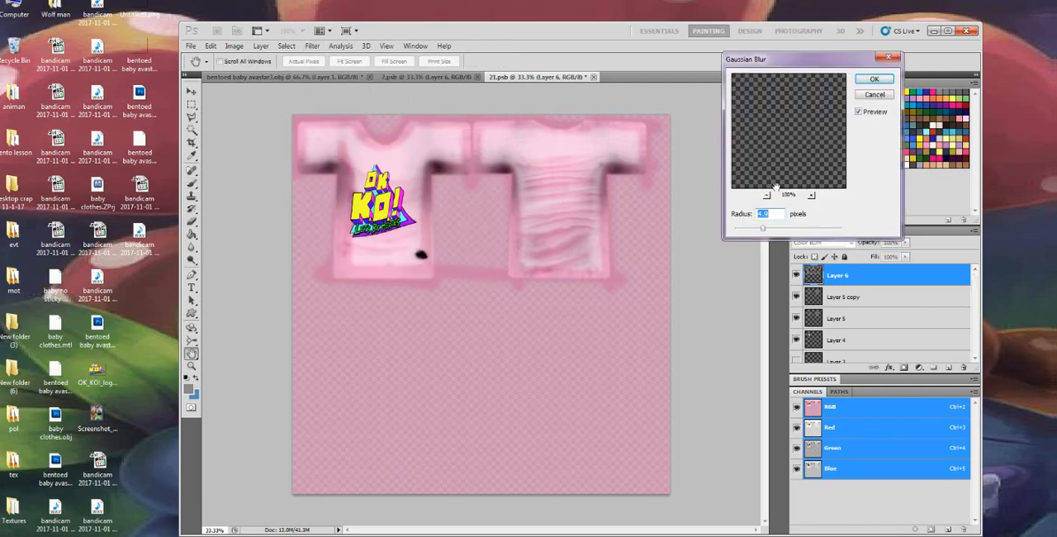
pyautogui.moveTo(786, 232); pyautogui.dragTo(778, 232)
pyautogui.click(875, 80)
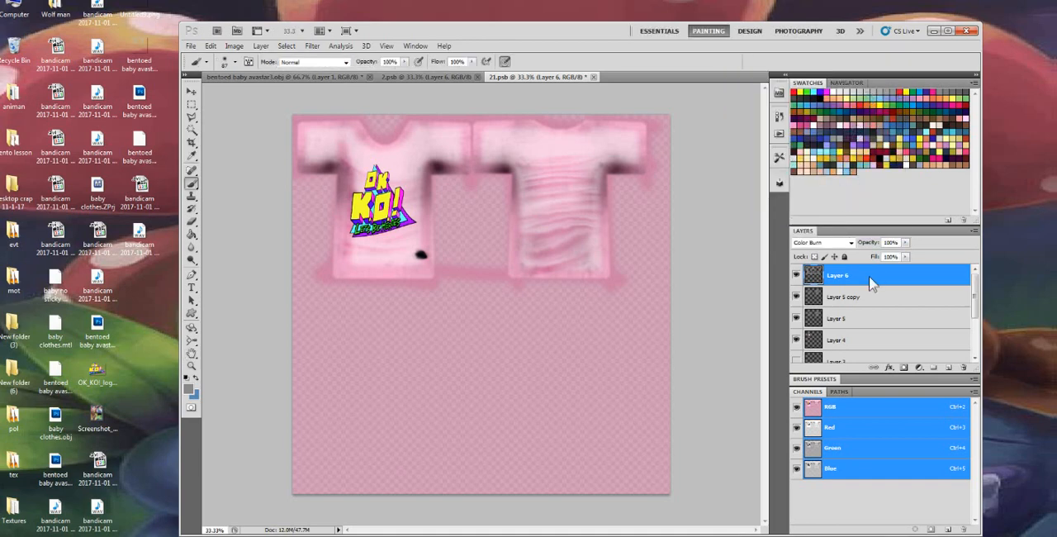
pyautogui.click(281, 77)
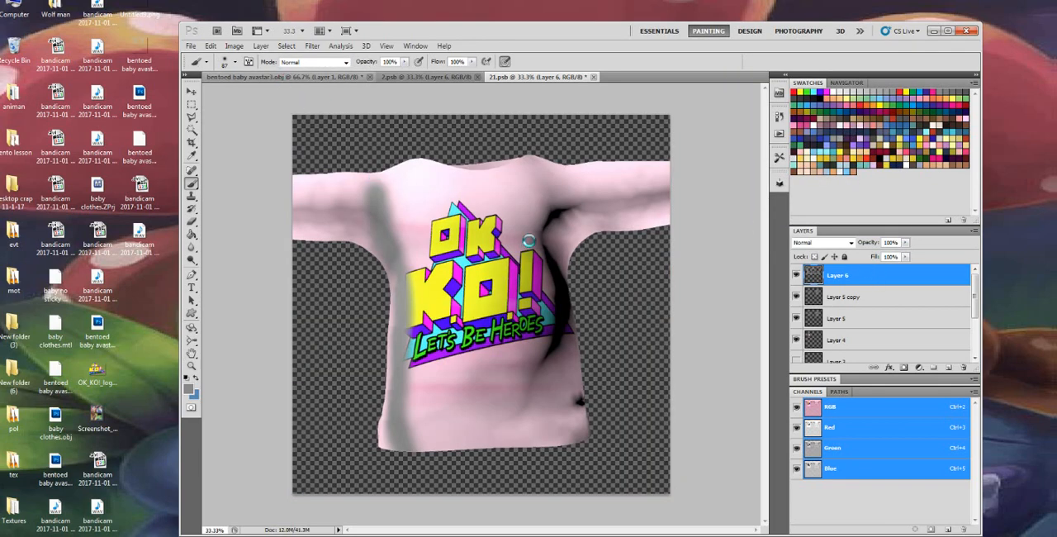
pyautogui.hotkey('ctrl', 'Tab')
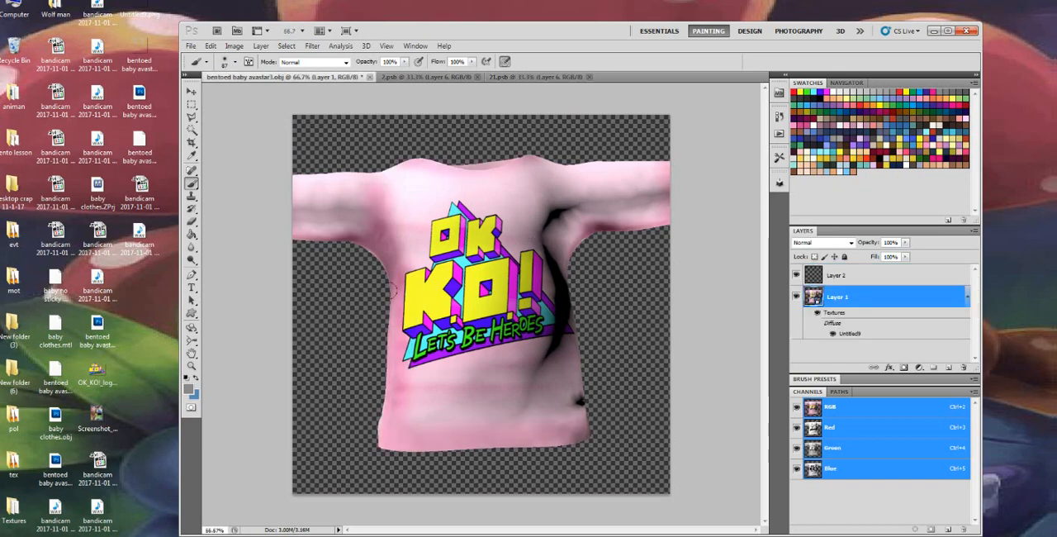
# Save a copy of the shirt texture to the desktop as the maximum-quality JPEG 21.jpg
pyautogui.click(190, 332)
pyautogui.click(261, 335)
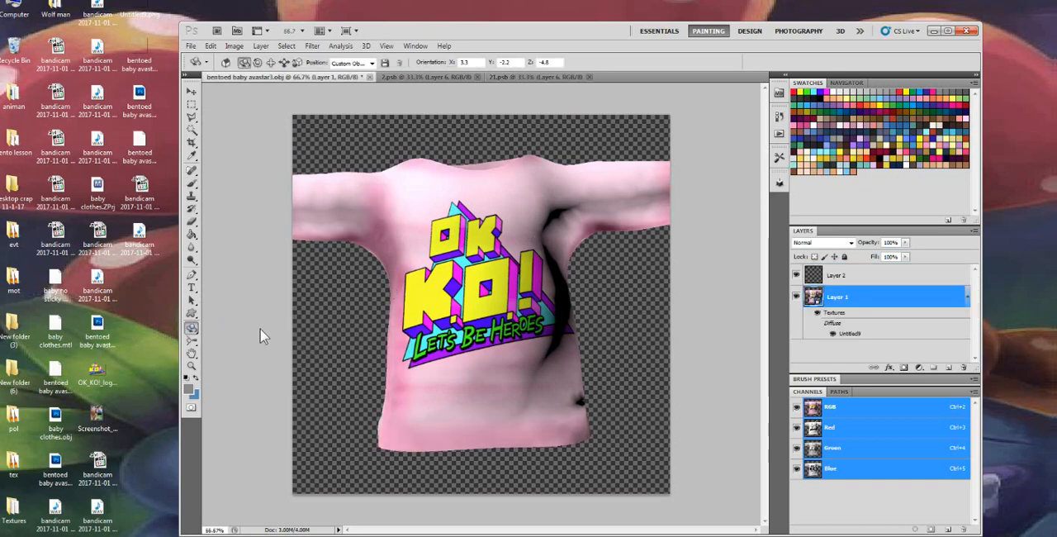
pyautogui.moveTo(577, 332); pyautogui.dragTo(530, 356)
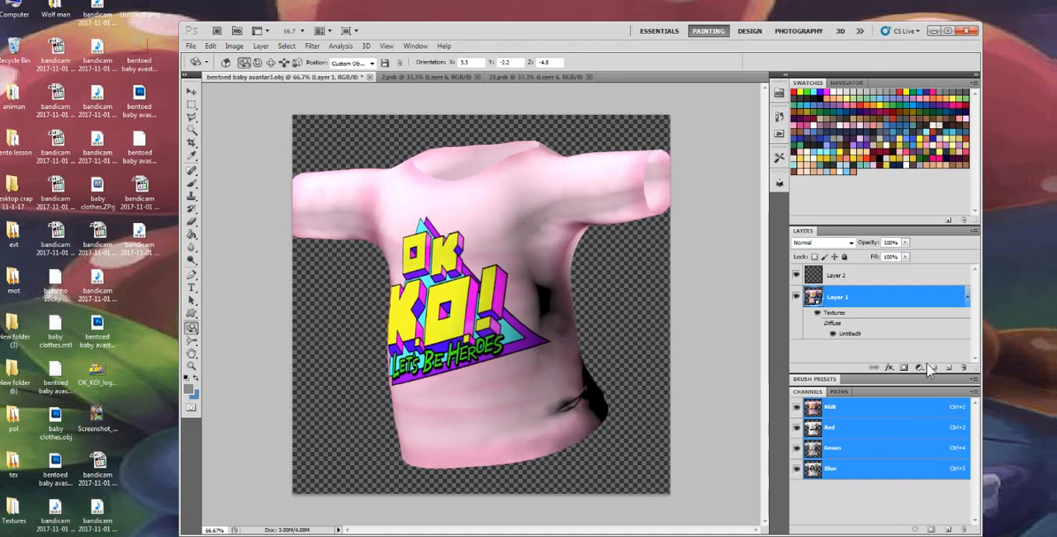
pyautogui.doubleClick(853, 333)
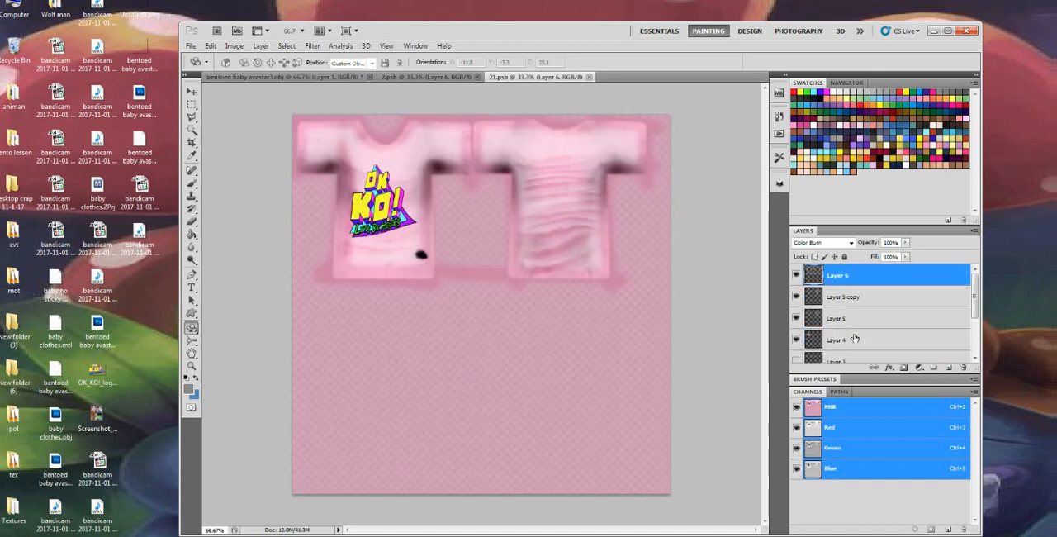
pyautogui.click(191, 46)
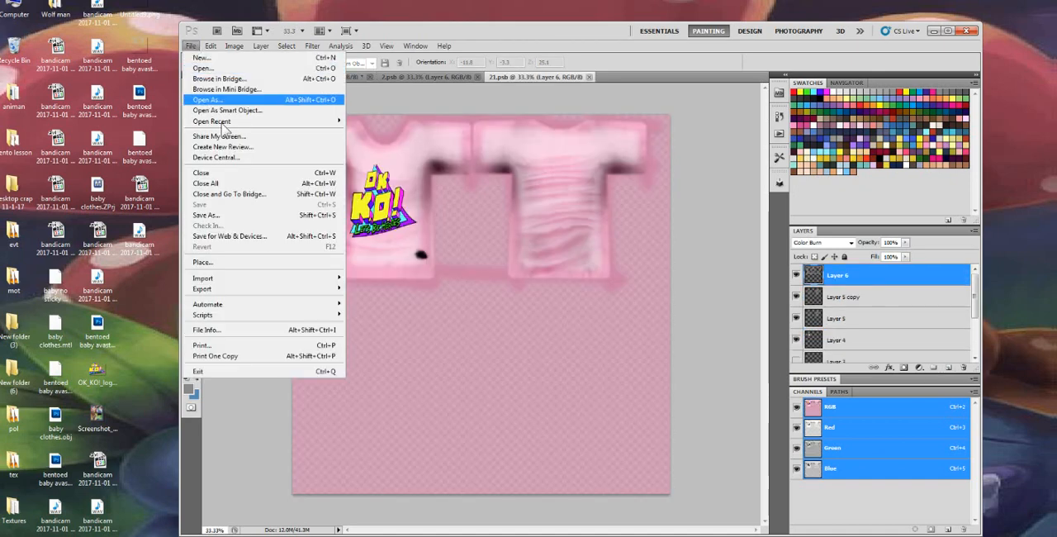
pyautogui.click(235, 215)
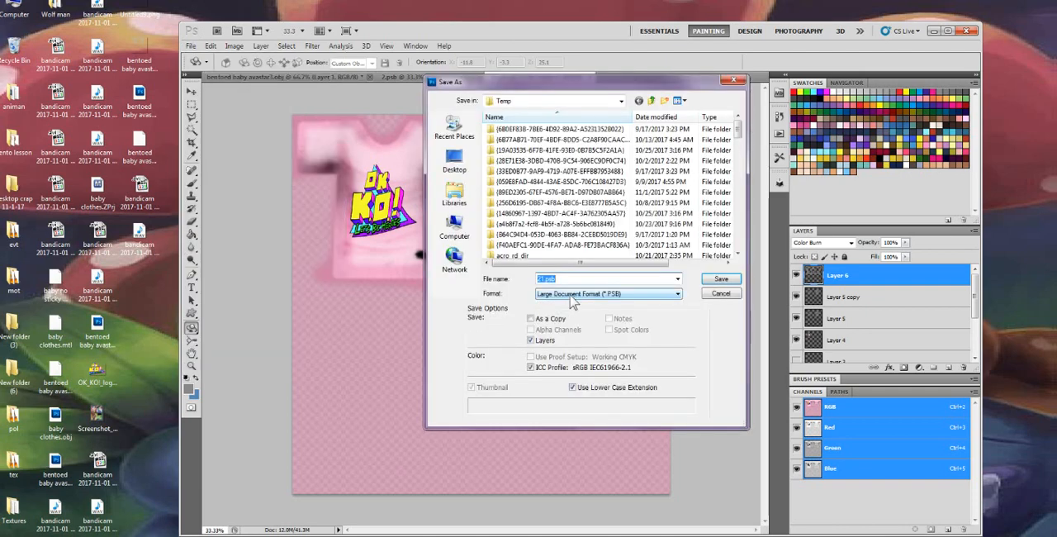
pyautogui.click(570, 295)
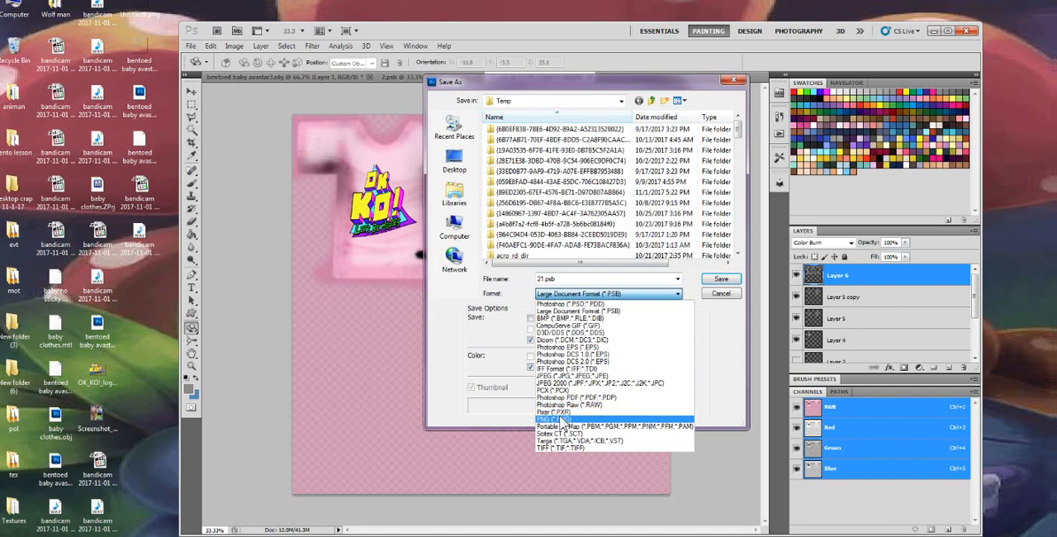
pyautogui.click(565, 376)
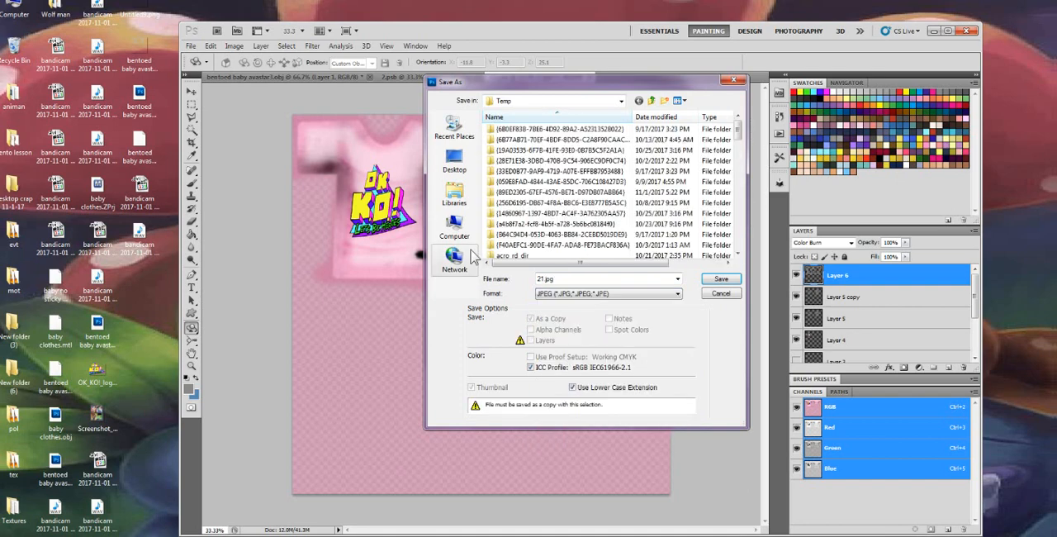
pyautogui.click(454, 159)
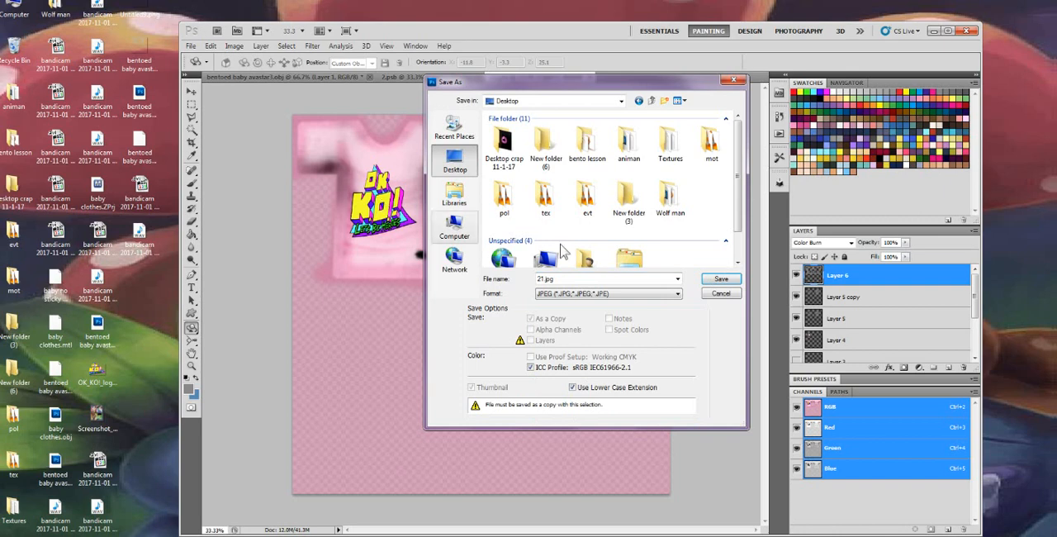
pyautogui.click(730, 279)
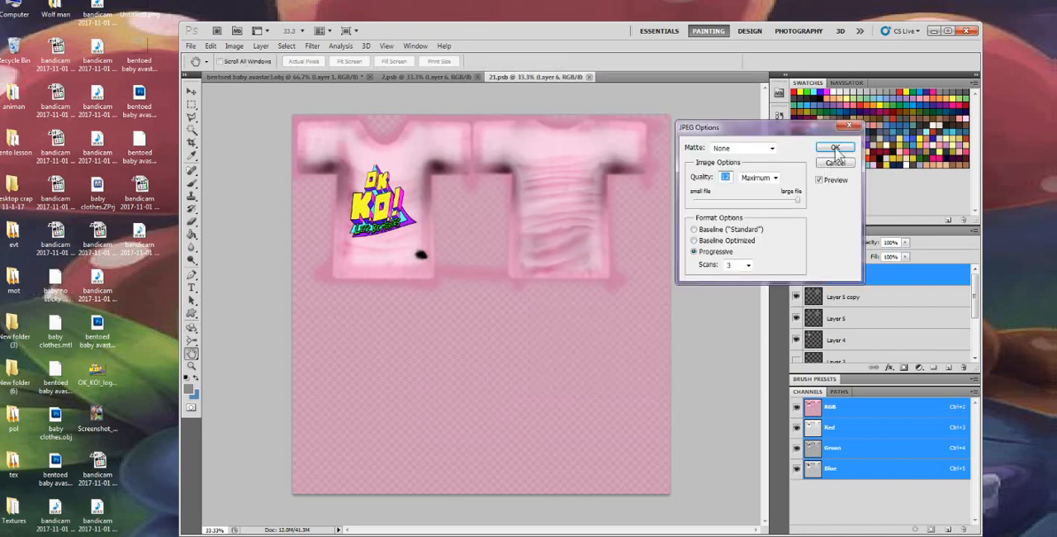
pyautogui.click(835, 148)
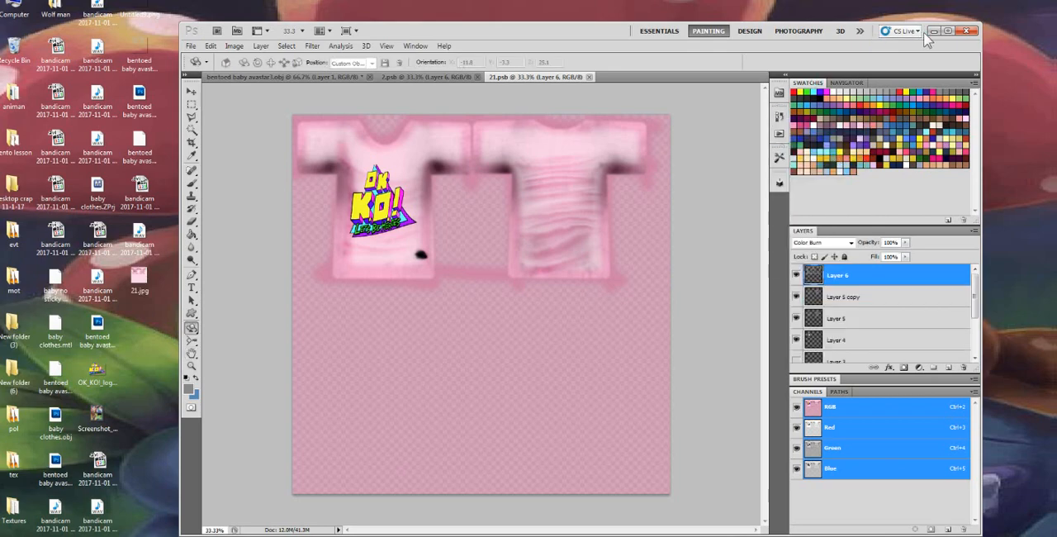
# Switch to the Second Life viewer and set the colour of the avatar's worn outfit to white
pyautogui.click(934, 32)
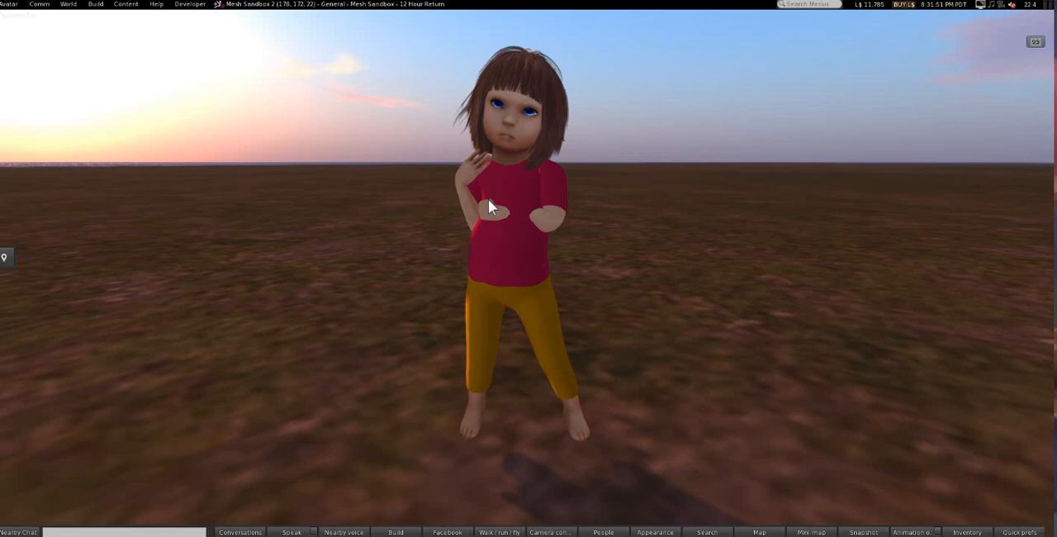
pyautogui.rightClick(495, 245)
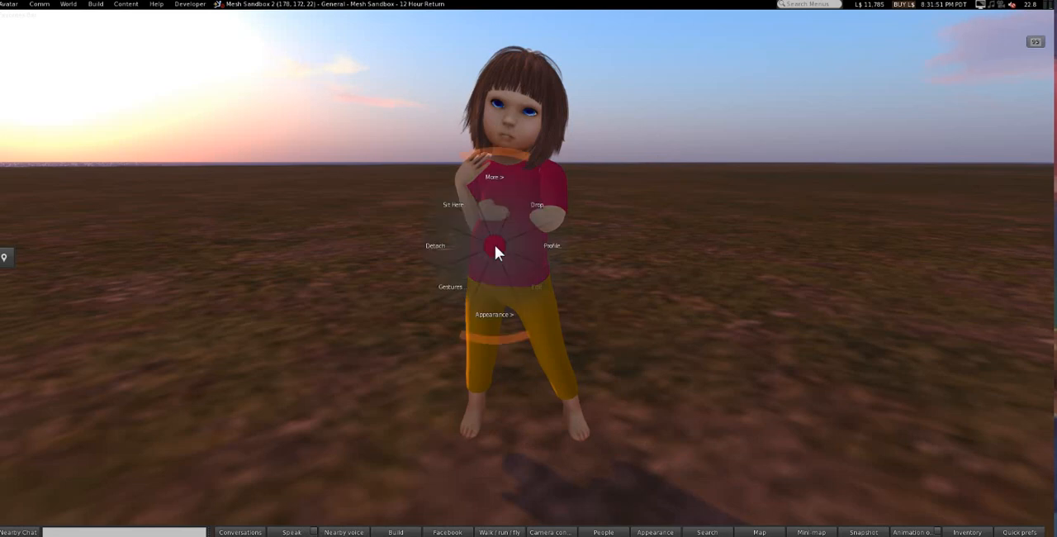
pyautogui.click(518, 271)
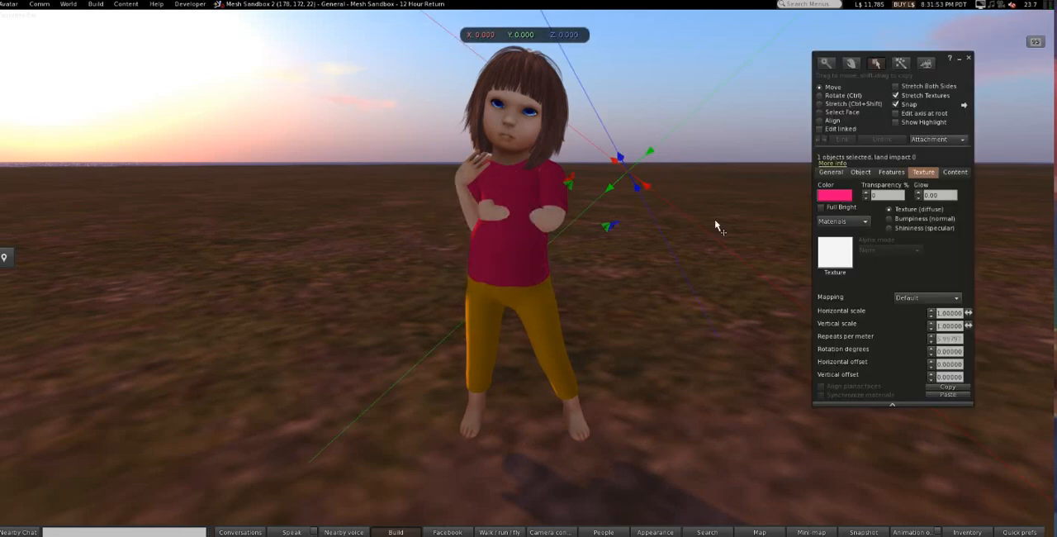
pyautogui.click(835, 195)
pyautogui.click(796, 231)
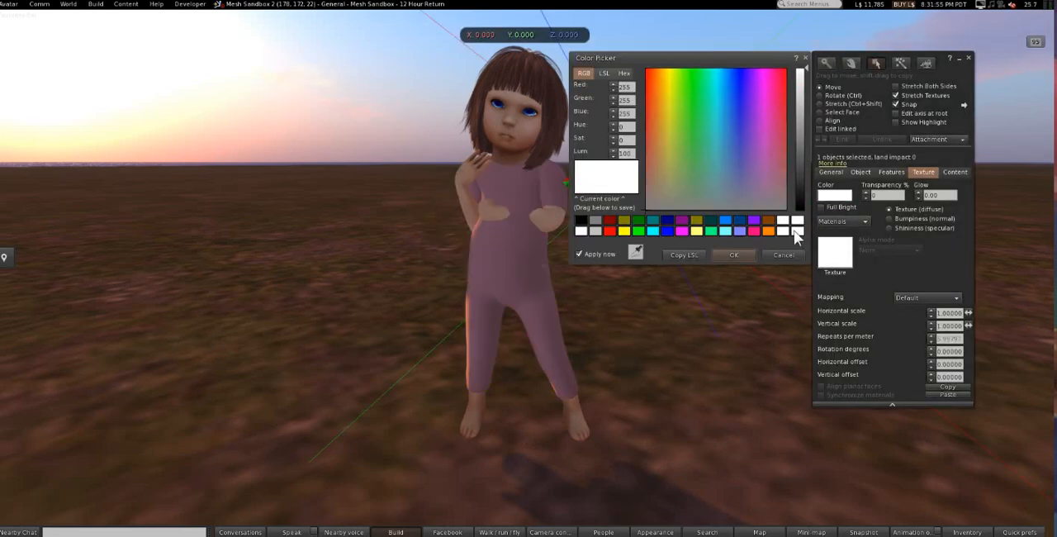
pyautogui.click(732, 254)
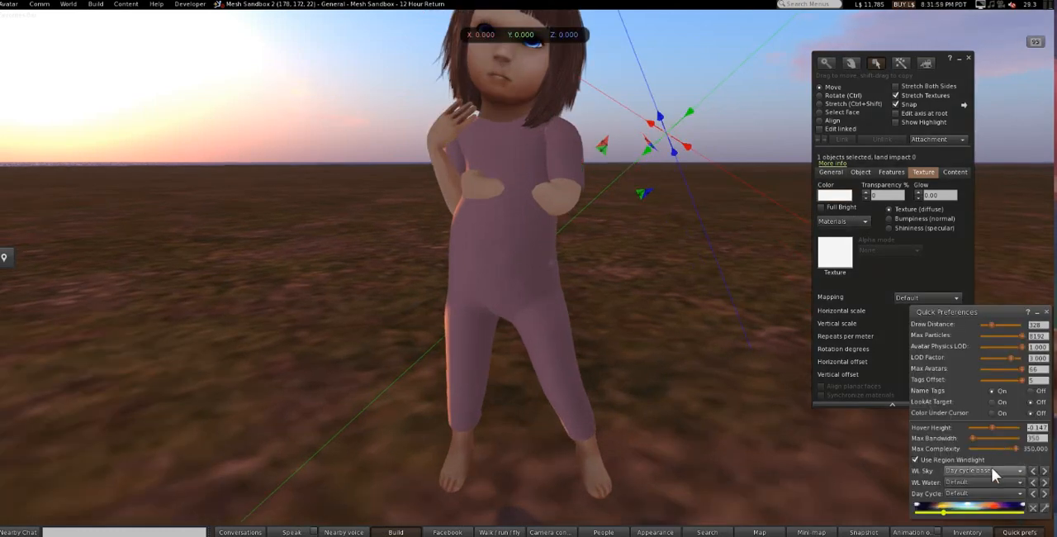
# Set the viewer's WL Sky lighting preset to neutral
pyautogui.click(991, 469)
pyautogui.moveTo(1048, 29); pyautogui.dragTo(1049, 494)
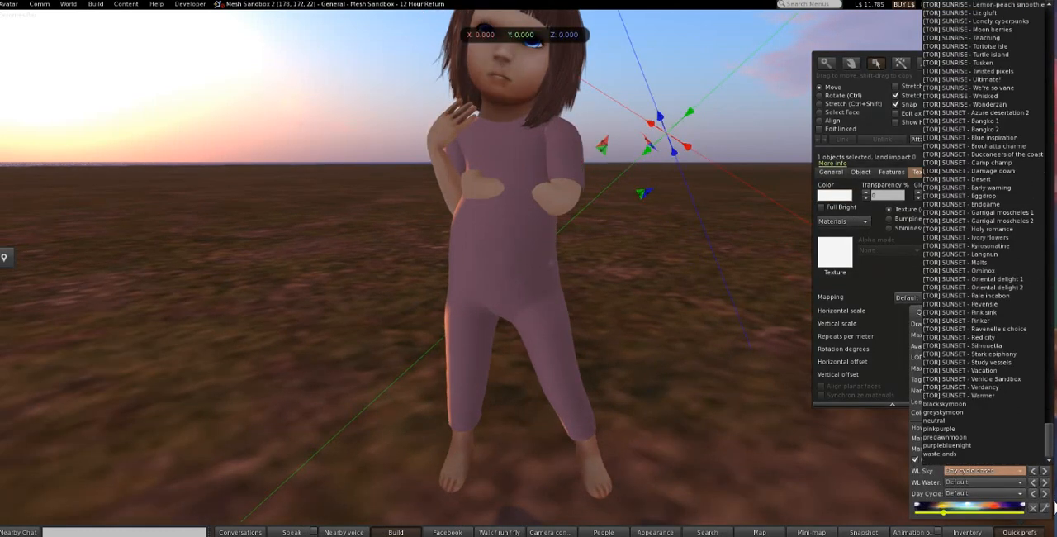
pyautogui.click(937, 420)
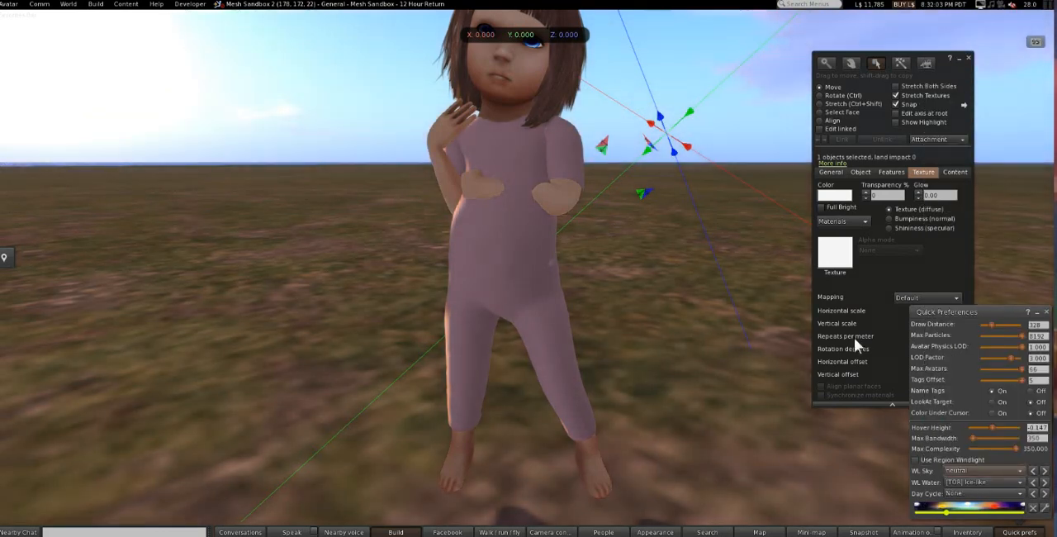
# Apply the local texture 21 to the avatar's outfit as its diffuse texture
pyautogui.click(834, 263)
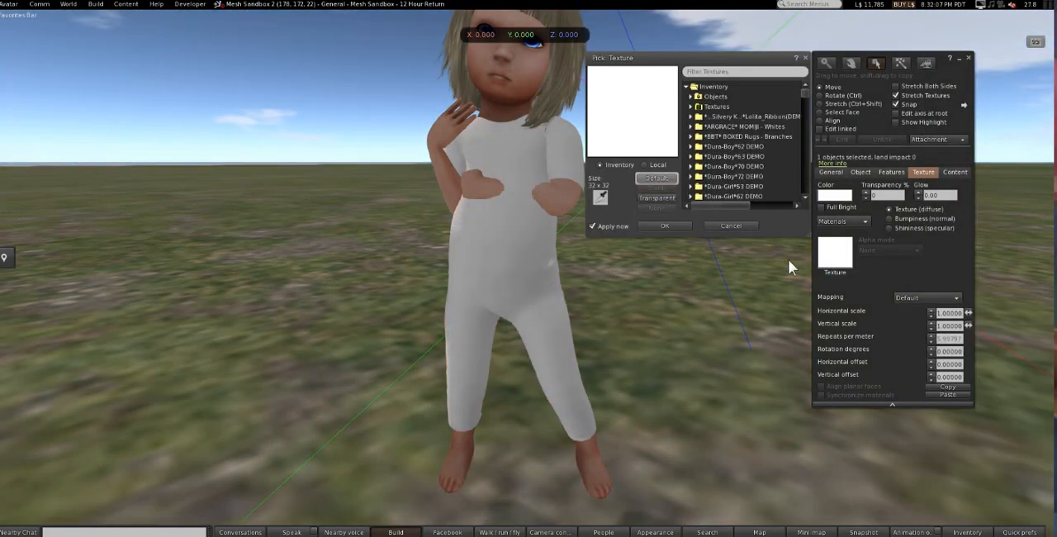
pyautogui.click(644, 165)
pyautogui.click(653, 177)
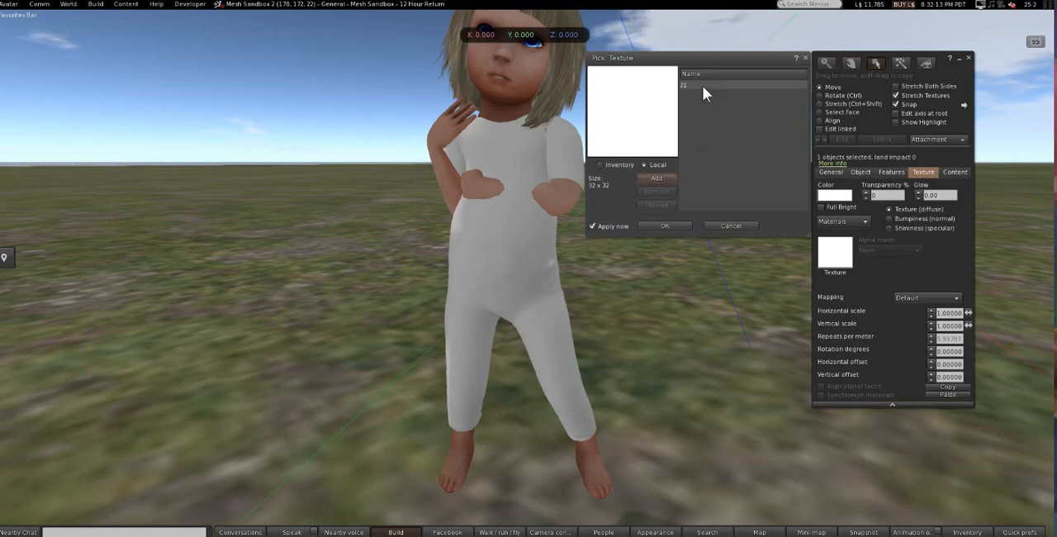
pyautogui.click(703, 85)
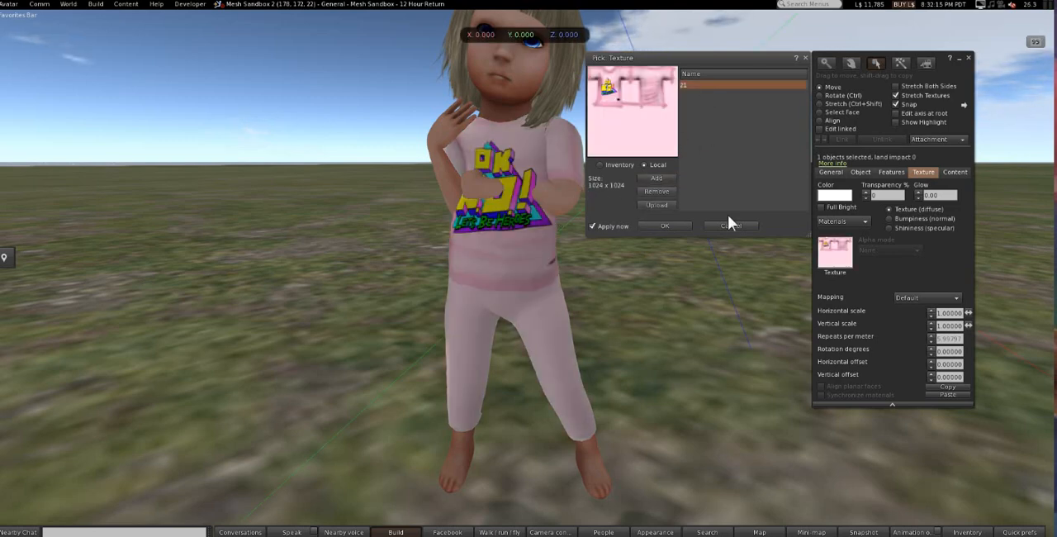
pyautogui.click(673, 224)
# Examine the textured shirt on the avatar from the front and side, checking the logo and shading
pyautogui.hotkey('ctrl', 'b')
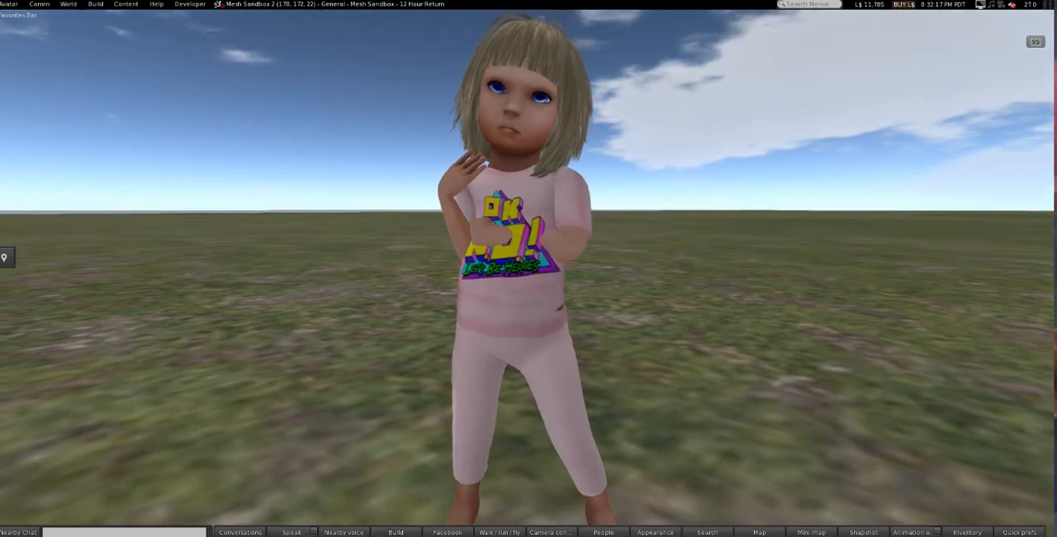
pyautogui.moveTo(528, 268); pyautogui.dragTo(531, 294)
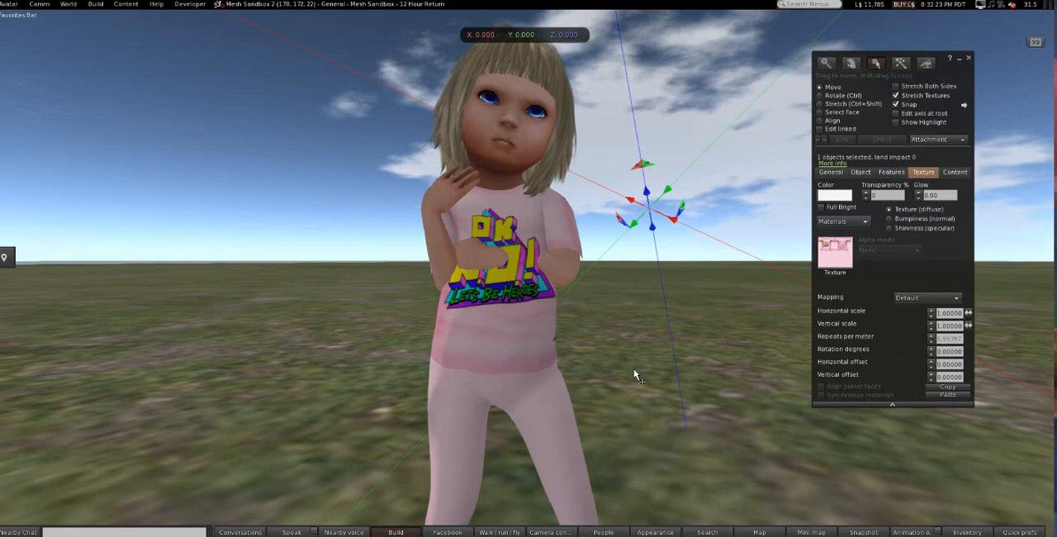
pyautogui.click(734, 273)
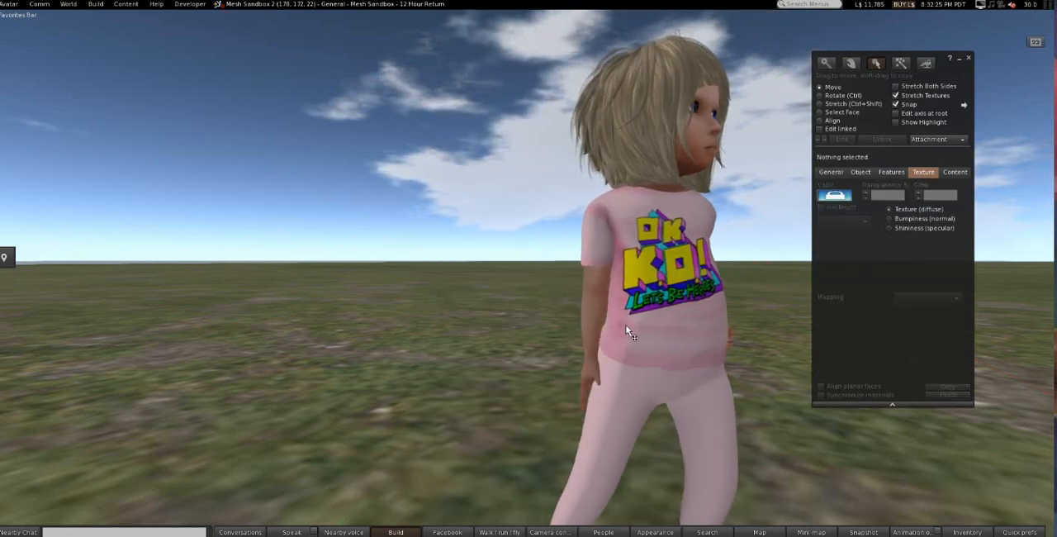
pyautogui.moveTo(653, 326); pyautogui.dragTo(573, 309)
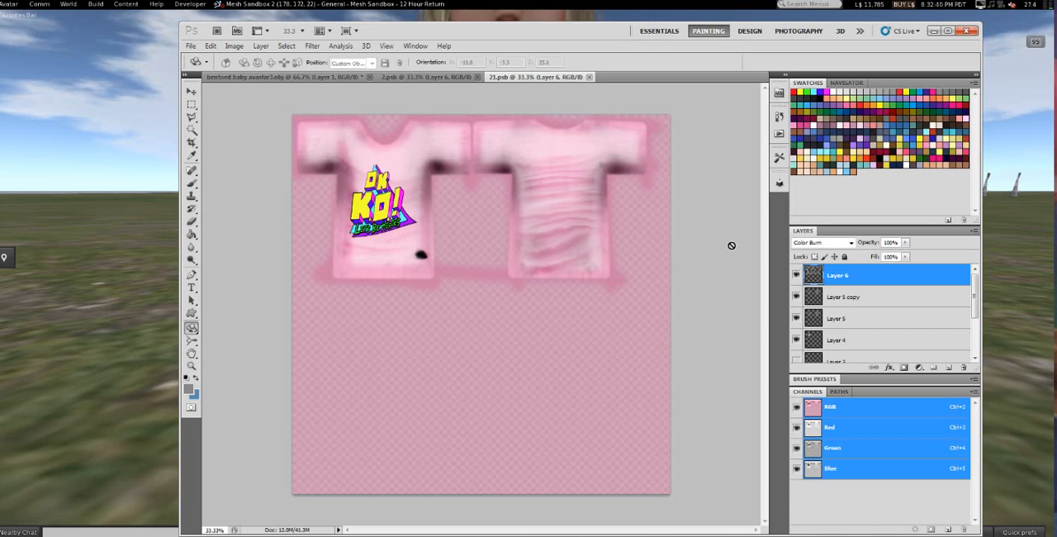
# Switch to Photoshop and review the shirt texture's layers and the blend mode of Layer 6
pyautogui.click(845, 317)
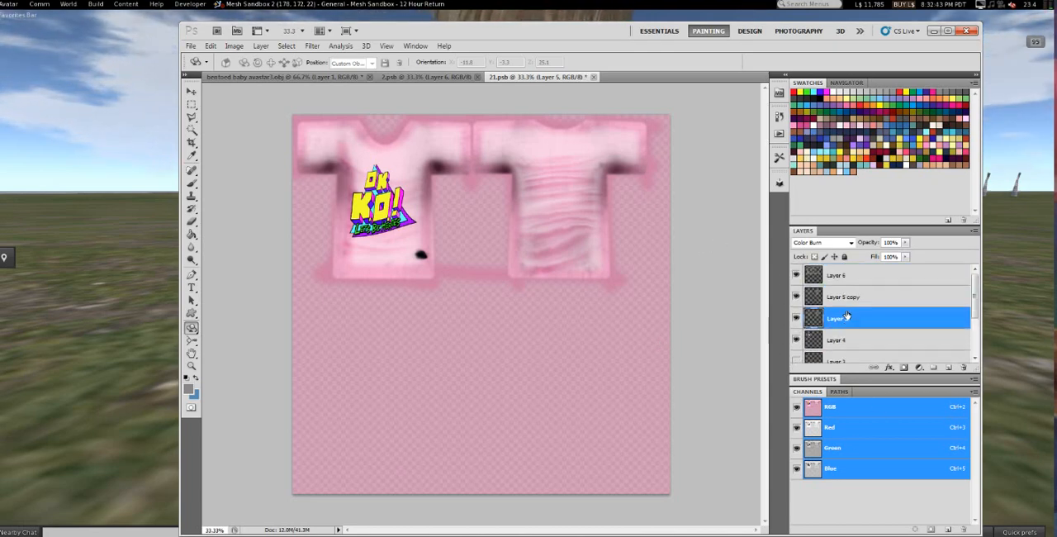
pyautogui.scroll(-3, 840, 327)
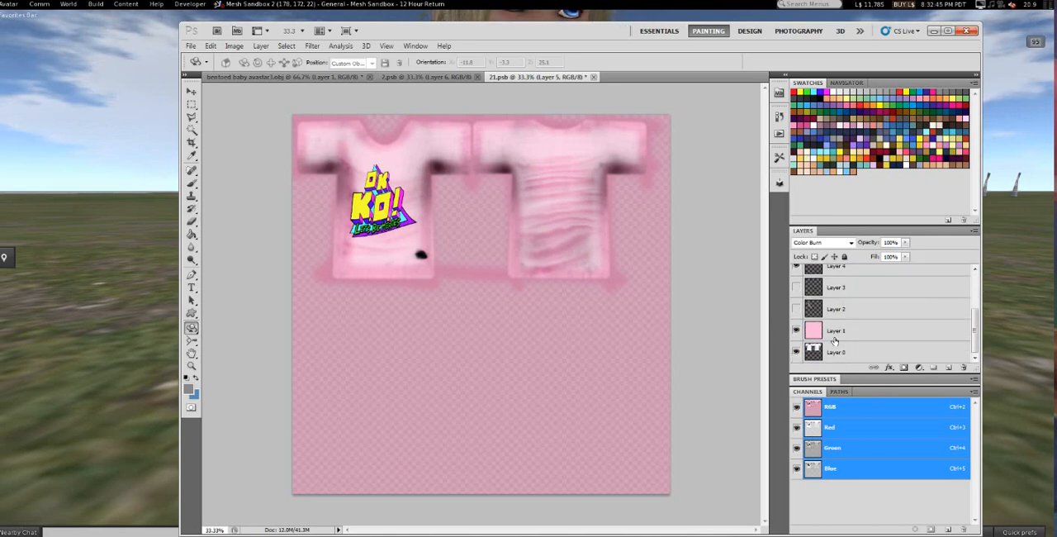
pyautogui.click(835, 331)
pyautogui.scroll(3, 841, 309)
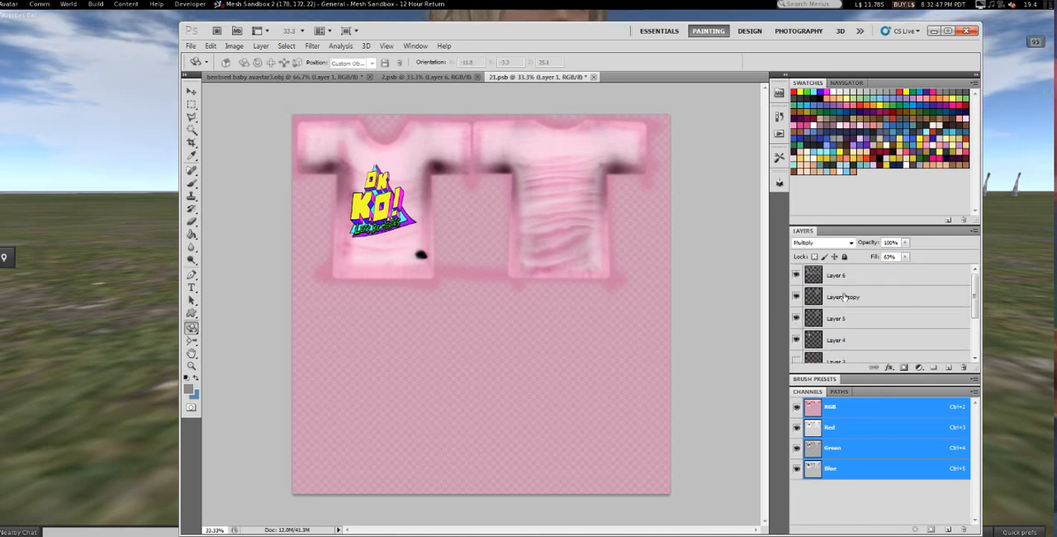
pyautogui.click(849, 277)
pyautogui.click(816, 244)
pyautogui.click(816, 244)
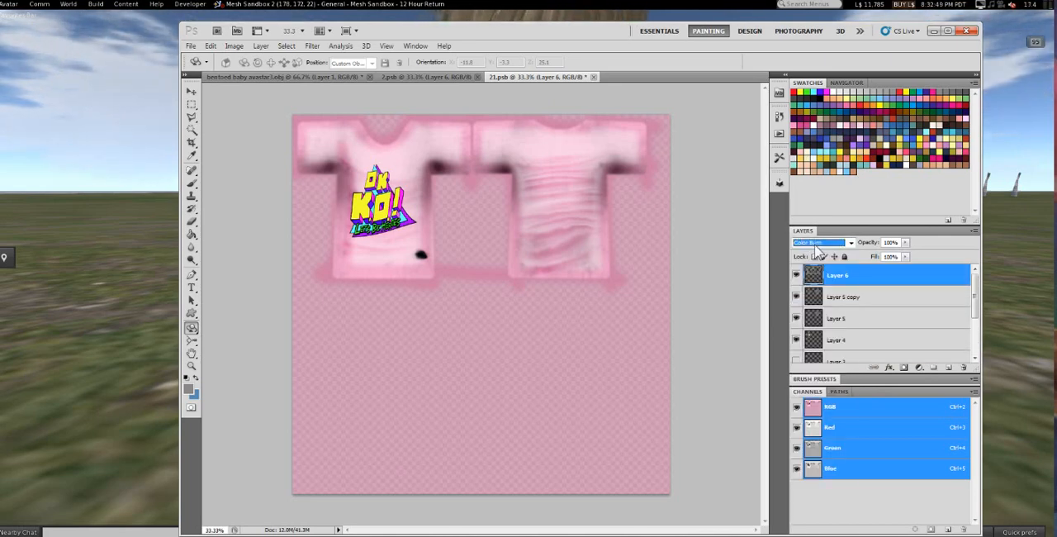
pyautogui.scroll(2, 816, 247)
pyautogui.scroll(-2, 816, 246)
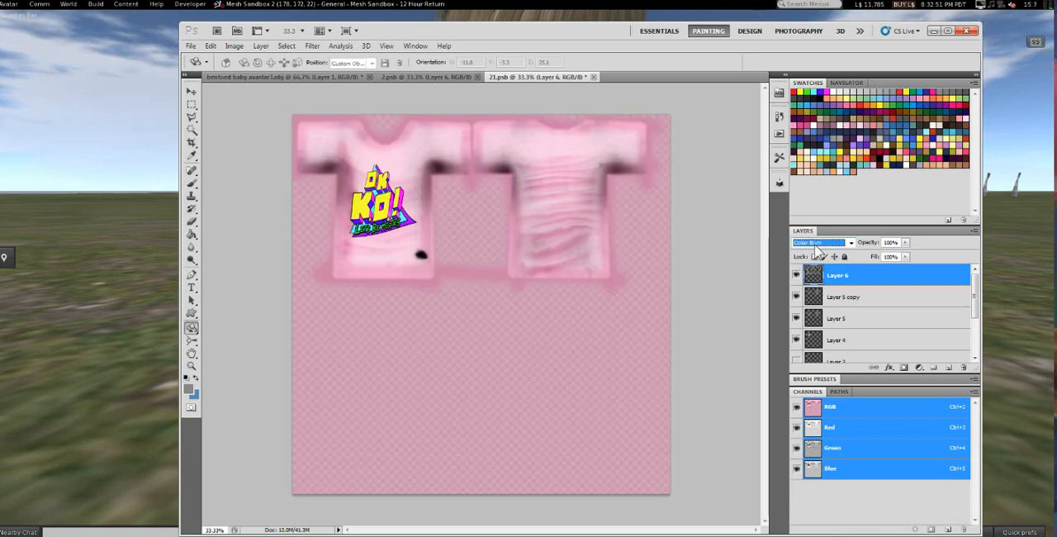
pyautogui.scroll(1, 816, 246)
pyautogui.scroll(-1, 816, 246)
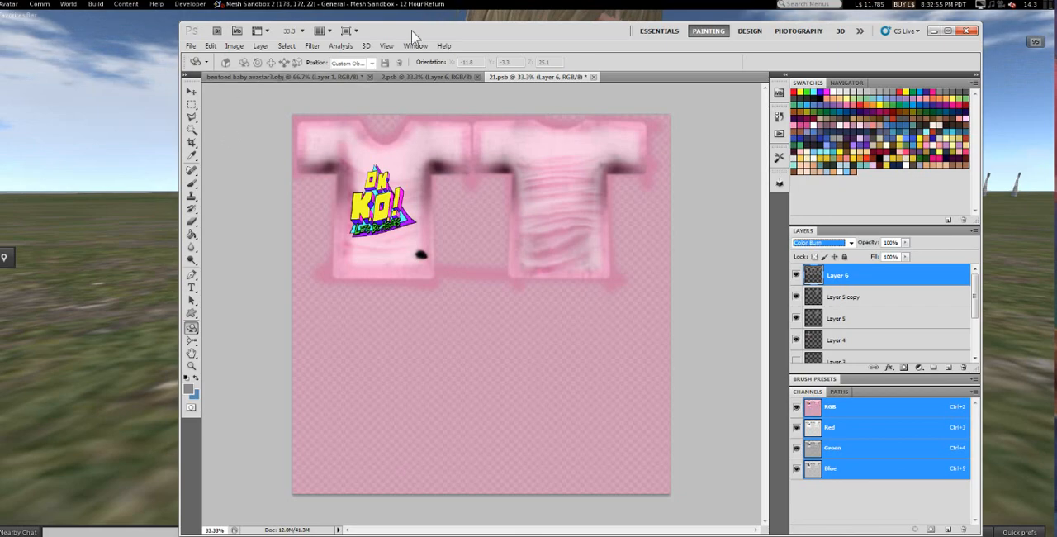
# Return to the Second Life viewer and examine the shirt on the avatar from the back, side and front
pyautogui.moveTo(436, 33); pyautogui.dragTo(618, 113)
pyautogui.click(225, 234)
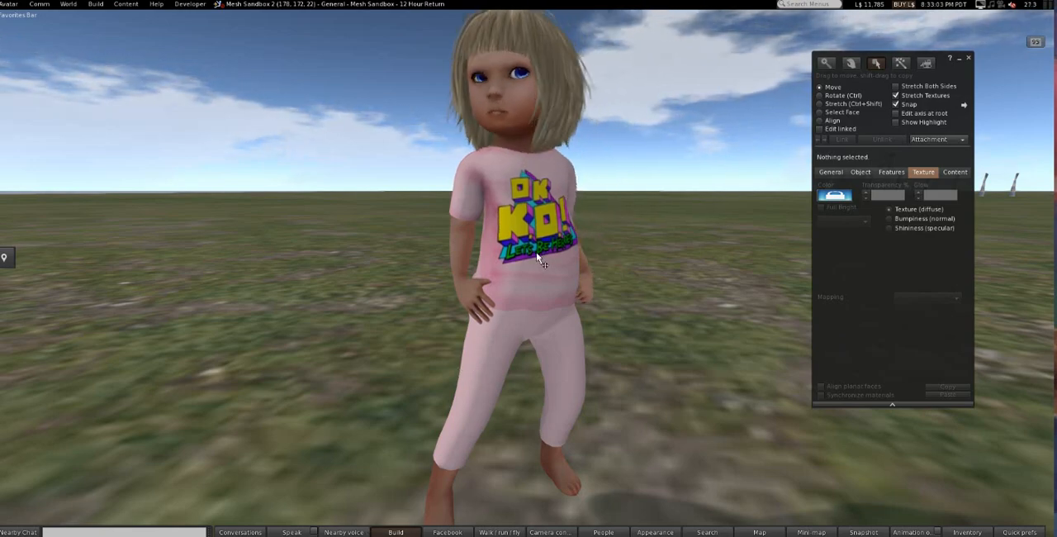
pyautogui.press('Escape')
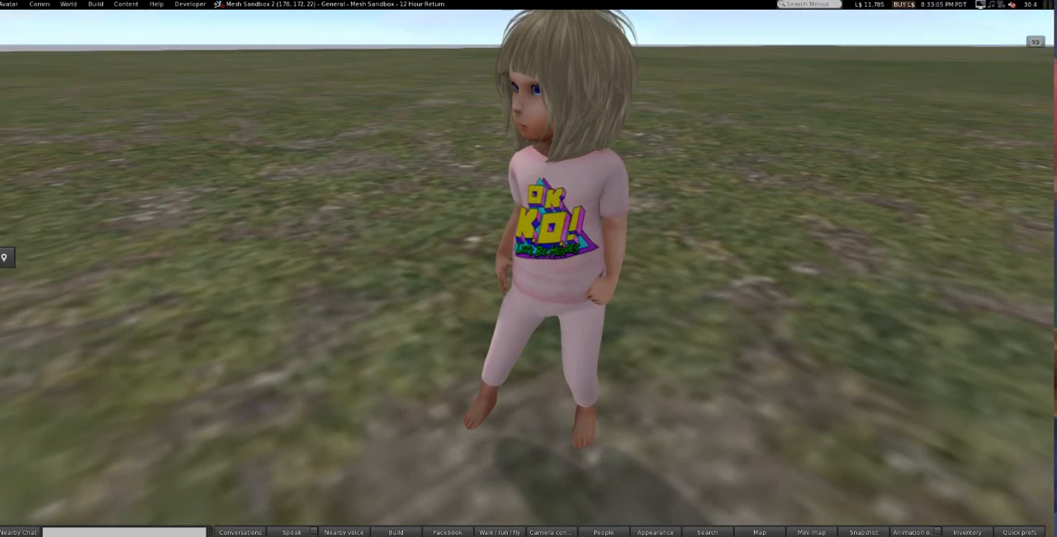
pyautogui.hotkey('alt', 'Right')
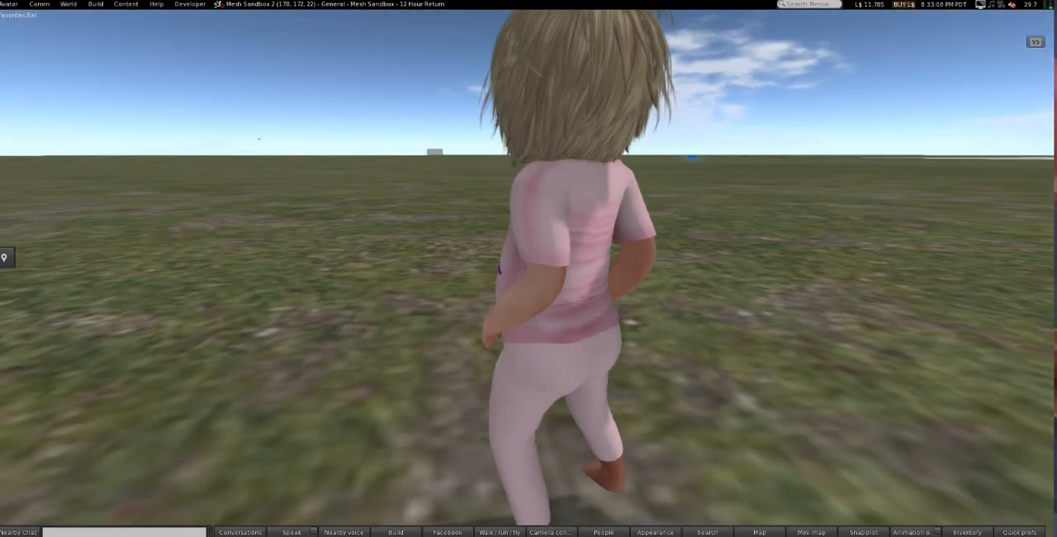
pyautogui.hotkey('alt', 'Right')
pyautogui.hotkey('ctrl', 'alt', 'Up')
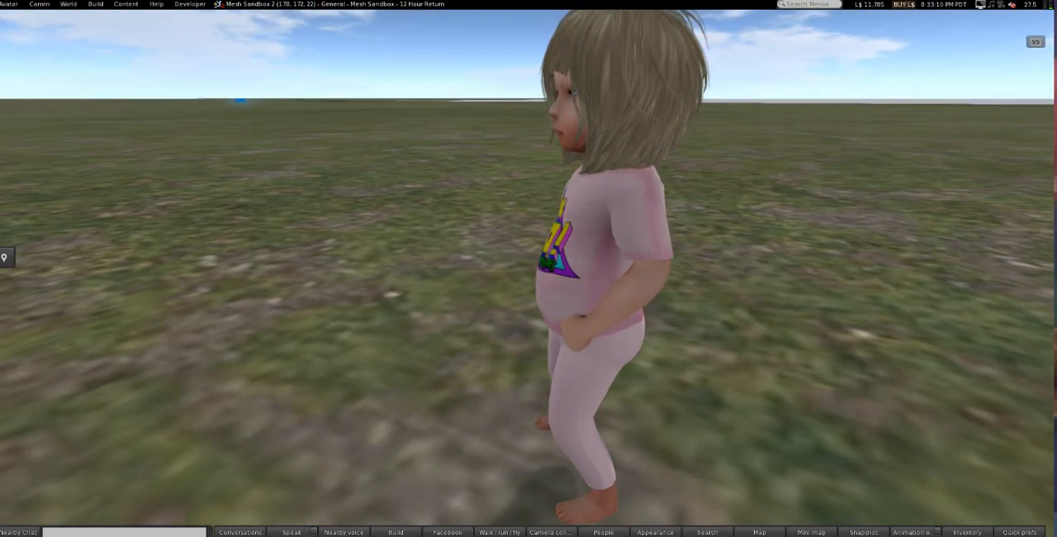
pyautogui.hotkey('alt', 'Right')
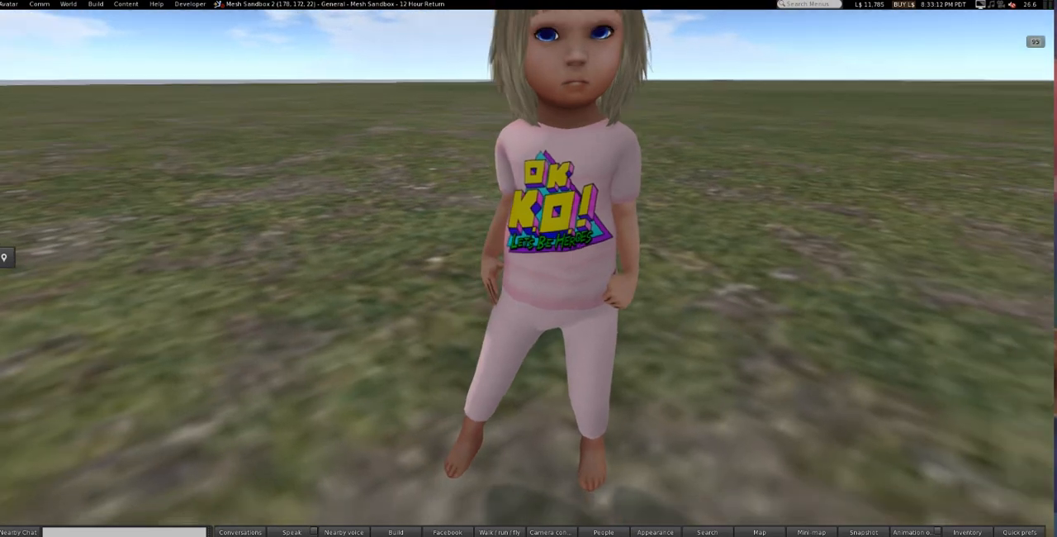
pyautogui.hotkey('ctrl', 'b')
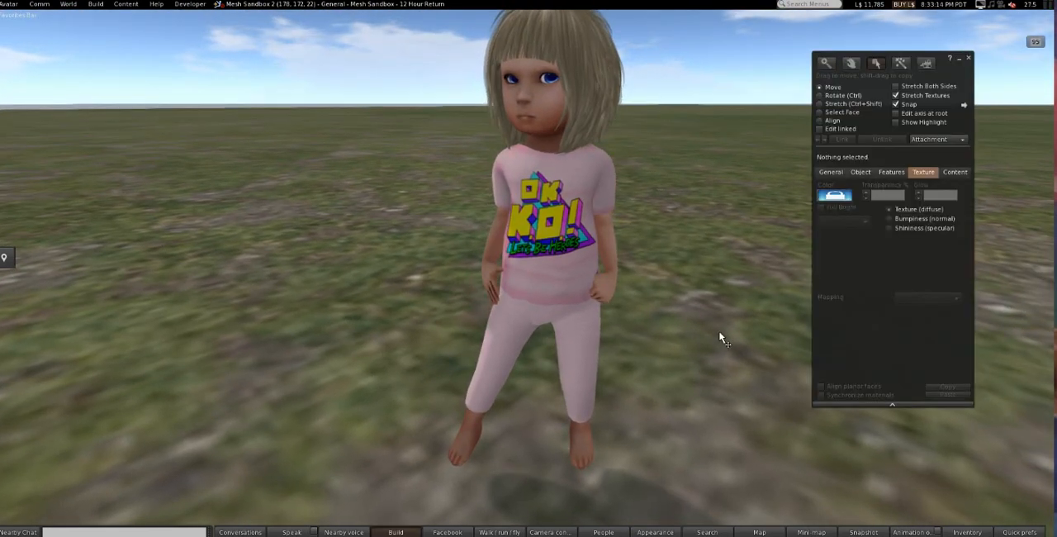